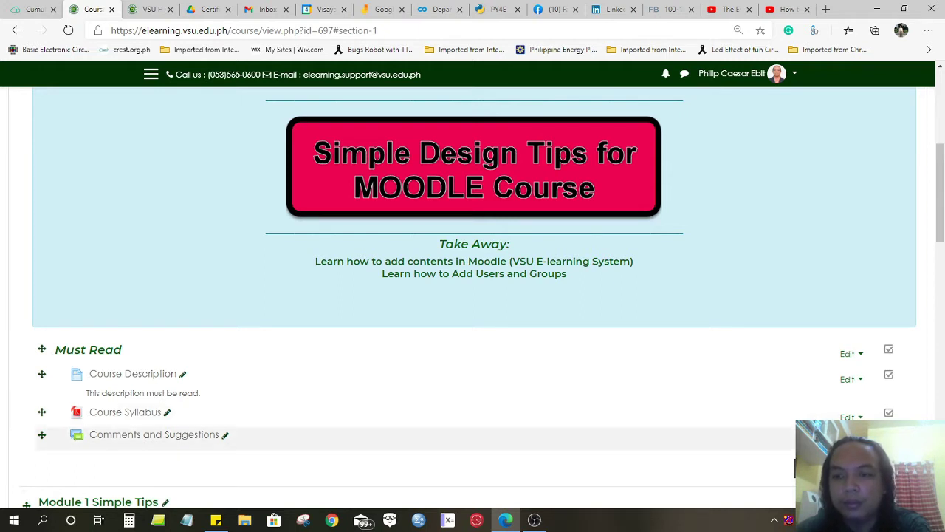
Add a new Quiz activity to the Course Information section.
scroll(805, 436, "down", 1)
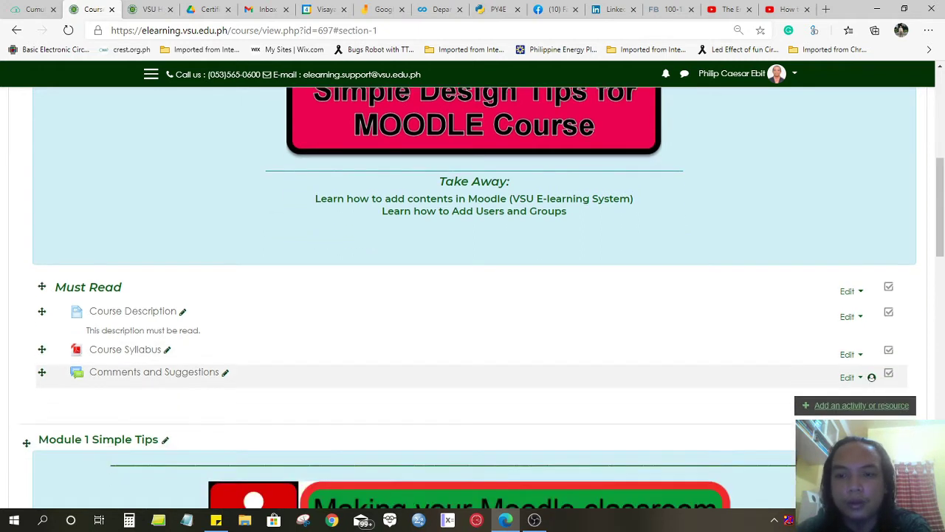
left_click(816, 407)
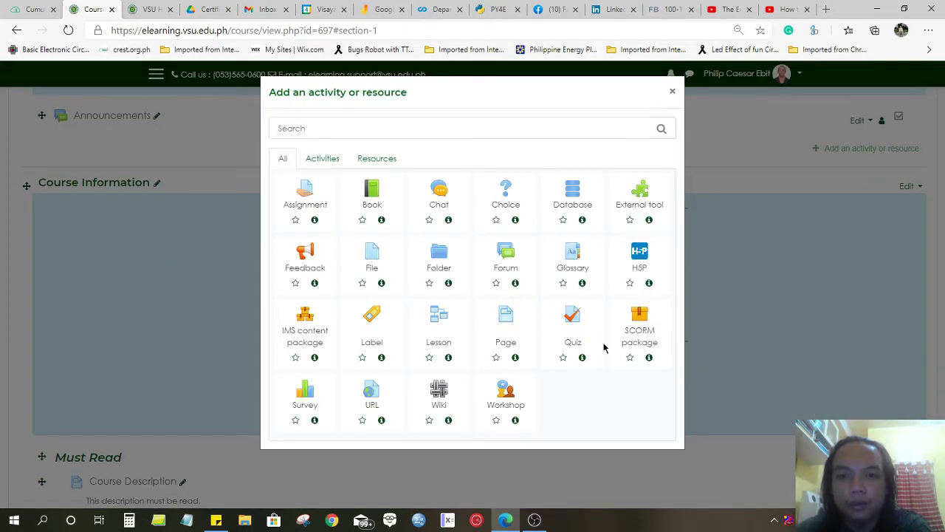
left_click(582, 327)
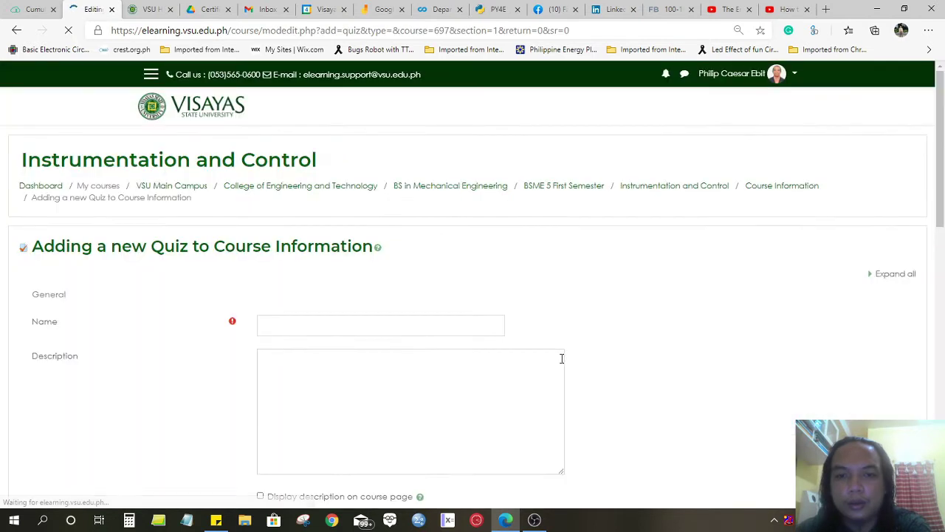
Name the new quiz "Area of Rectangle".
scroll(580, 333, "down", 1)
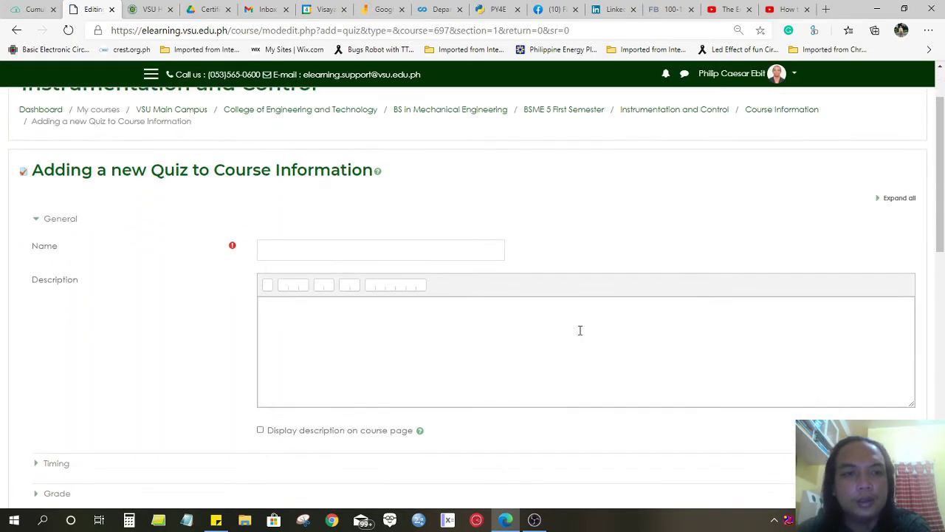
scroll(580, 330, "down", 1)
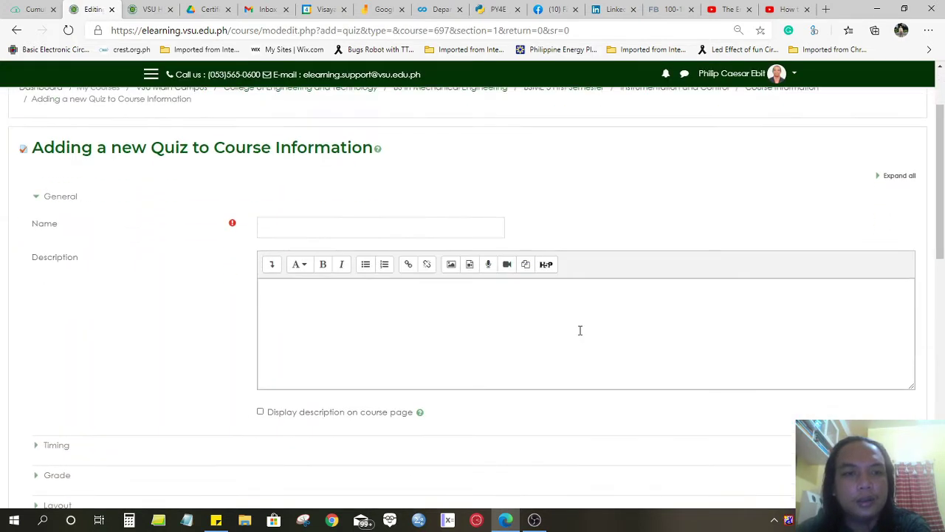
left_click(428, 214)
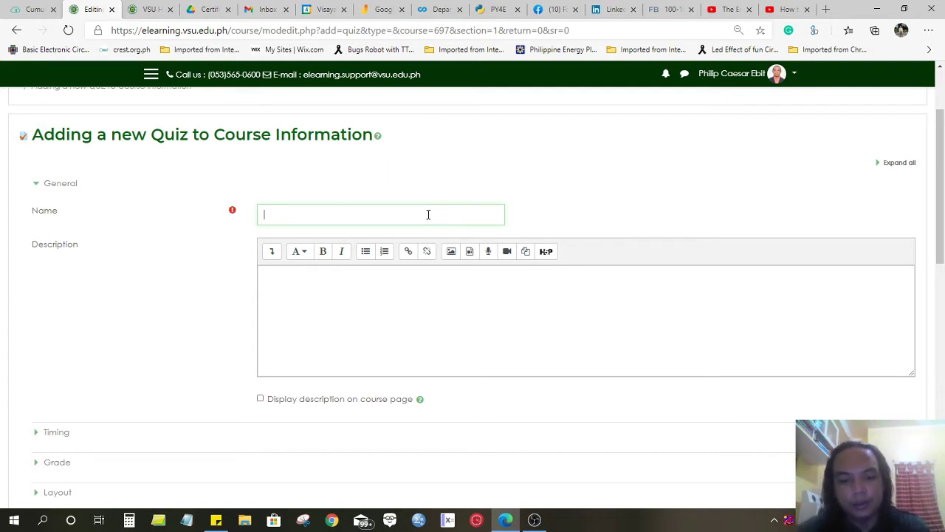
type("Area")
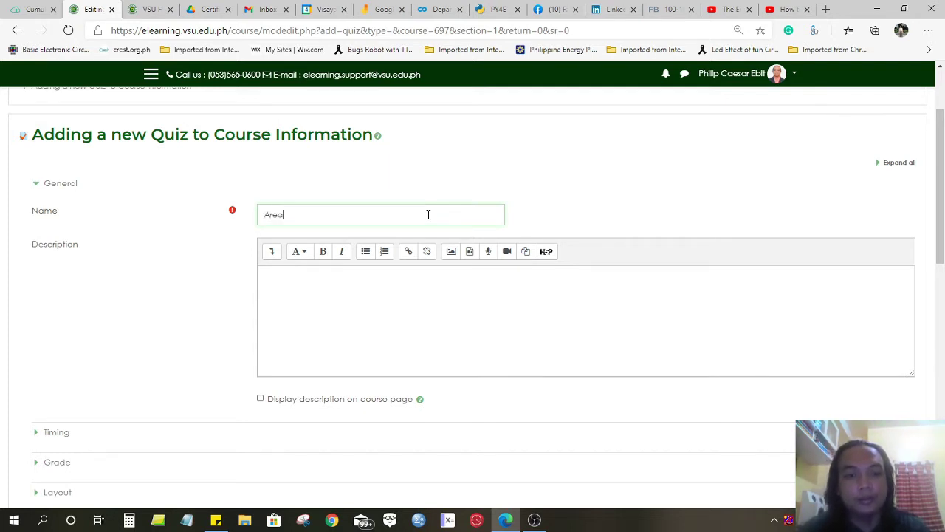
type(" of R")
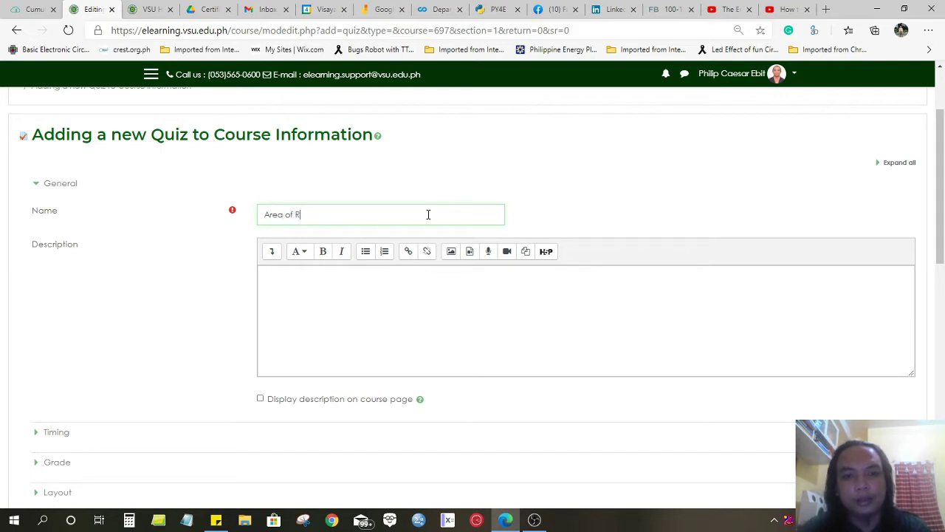
type("ectangle")
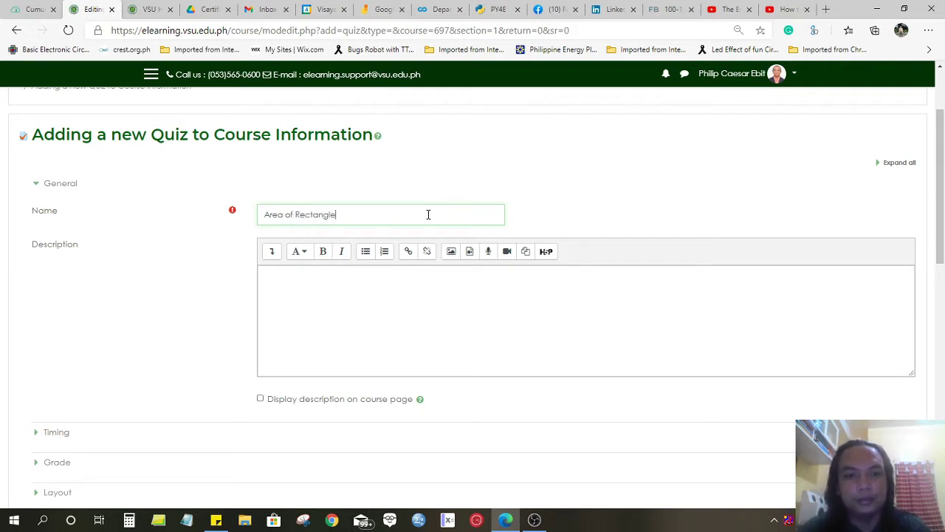
Enter the quiz description "Find the area of a rectangle." and have it displayed on the course page.
scroll(386, 299, "down", 2)
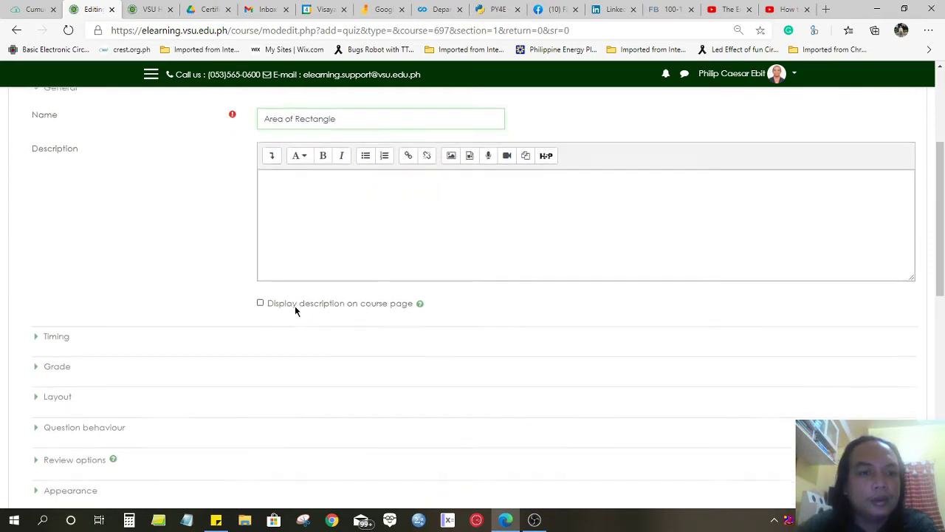
scroll(294, 306, "down", 1)
left_click(341, 198)
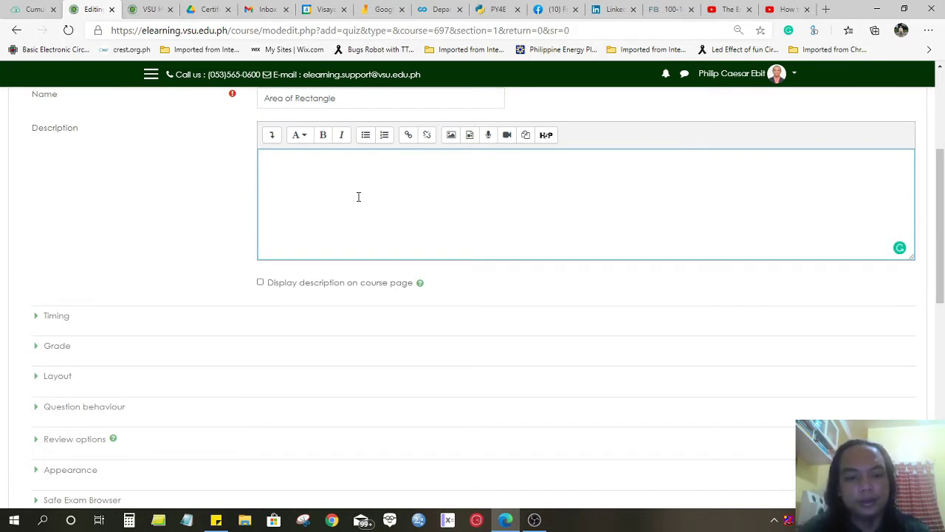
type("Find ")
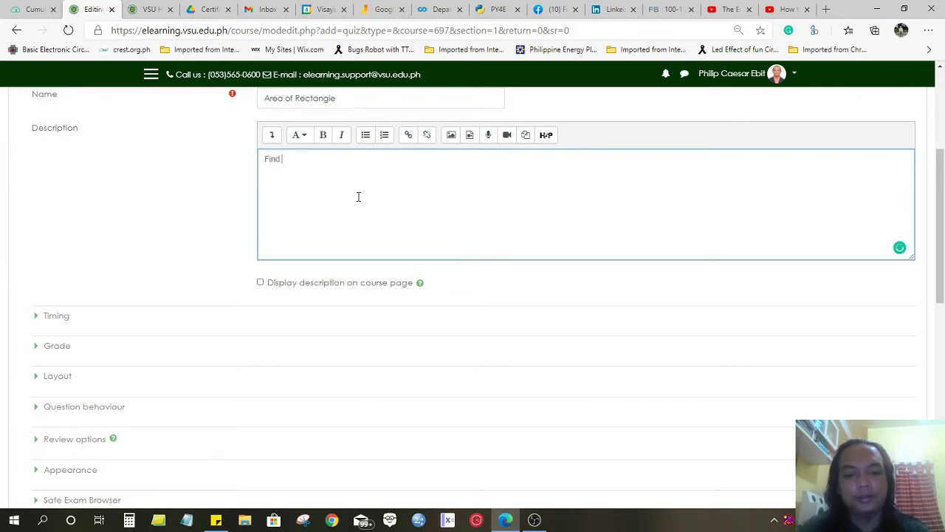
type("the area ")
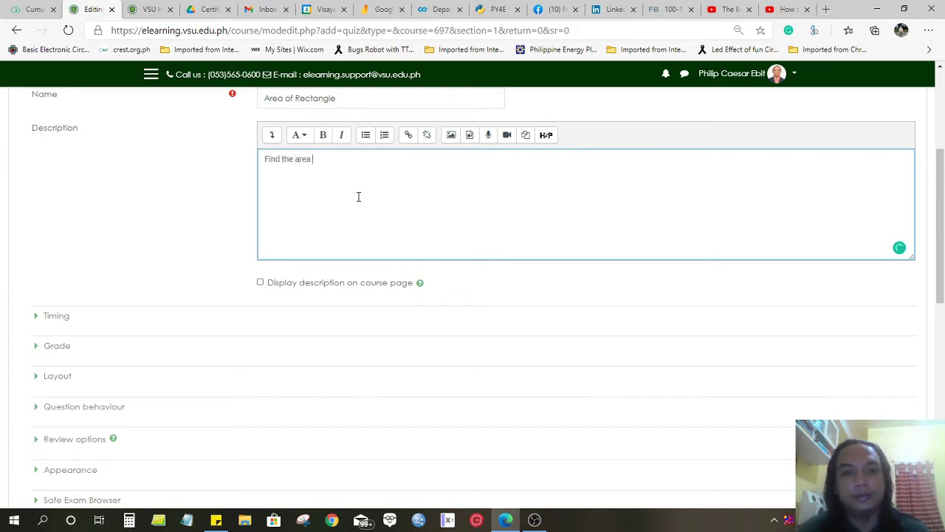
type("of the")
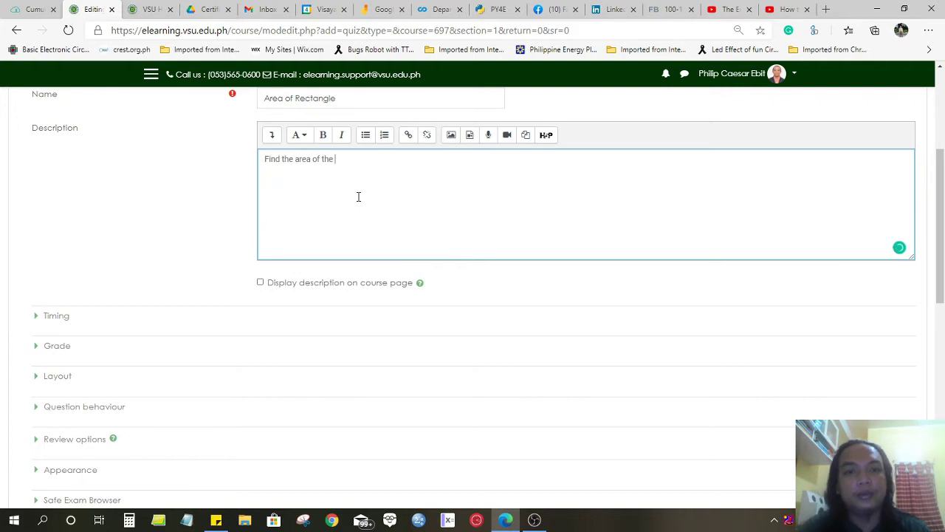
key("BackSpace")
key("BackSpace")
key("BackSpace")
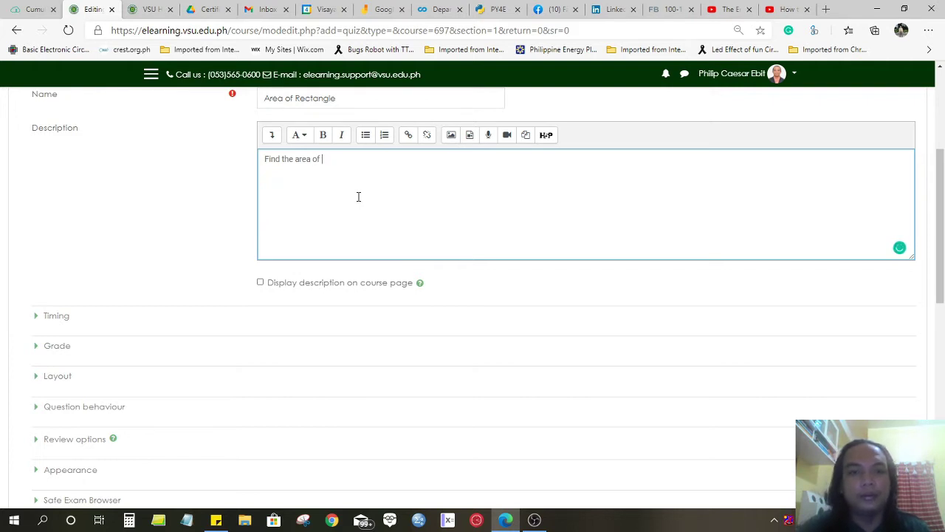
type("a ")
type("recta")
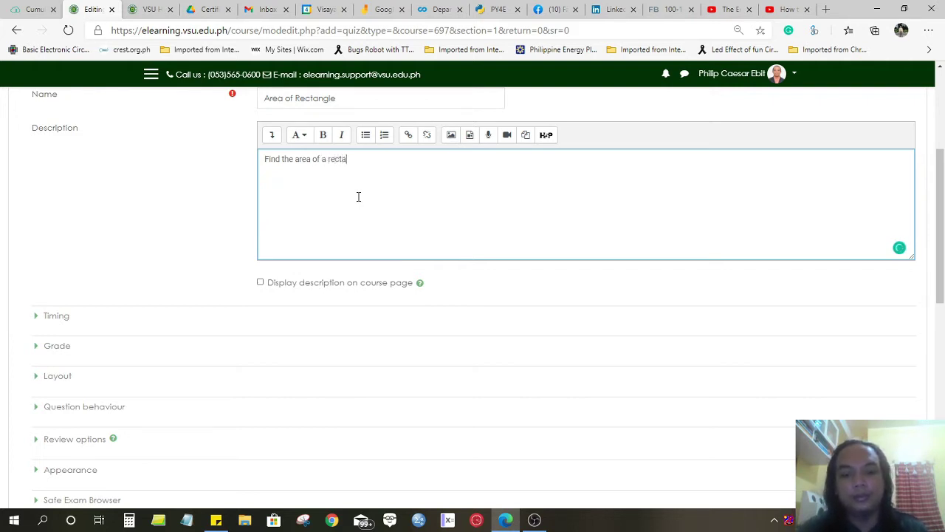
type("ngle.")
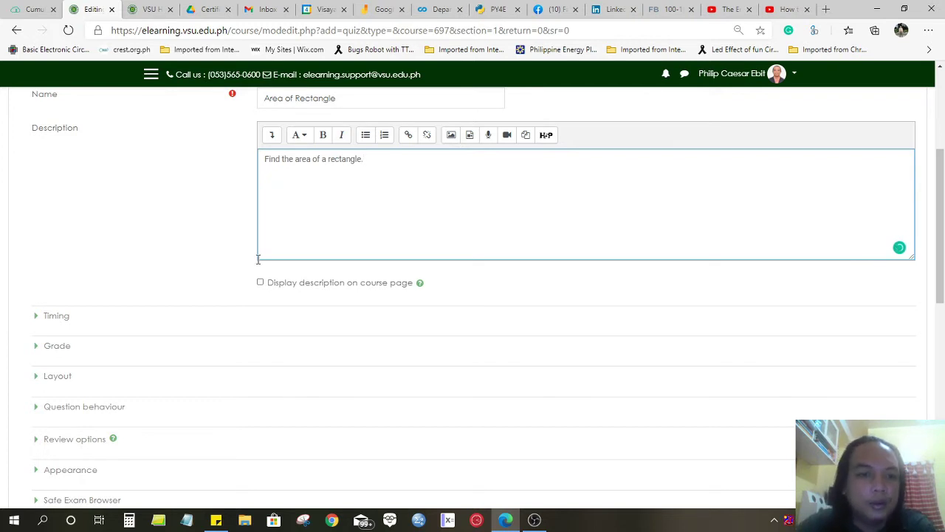
left_click(260, 282)
Enable the opening and closing dates in the quiz's timing settings.
scroll(344, 254, "down", 1)
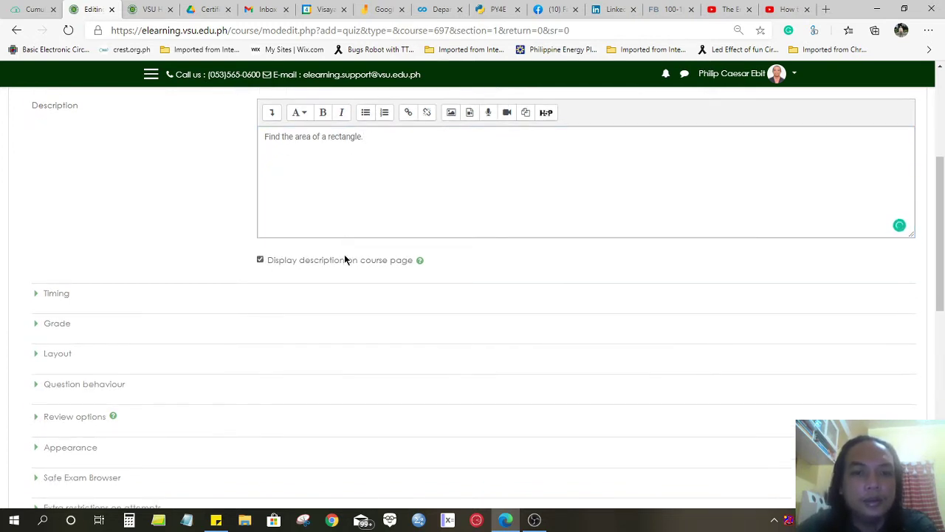
scroll(344, 254, "up", 3)
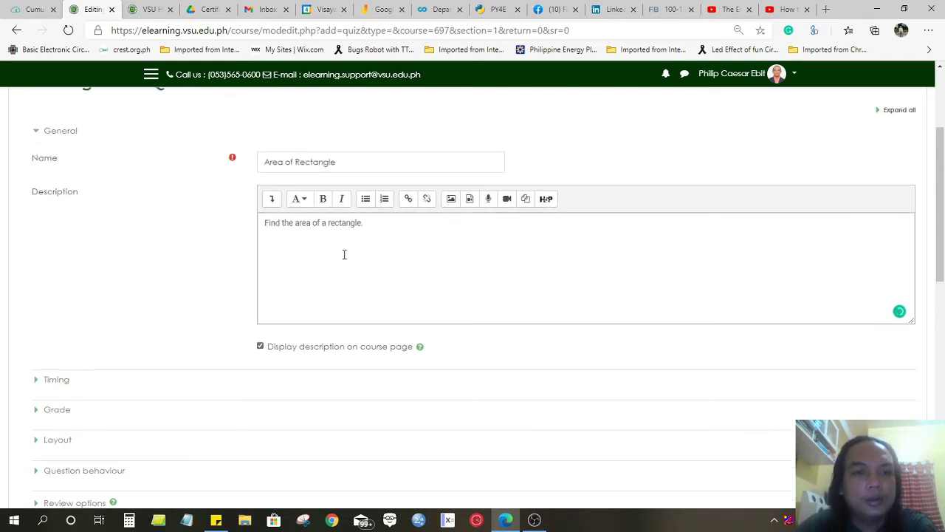
scroll(344, 254, "down", 2)
scroll(344, 254, "down", 3)
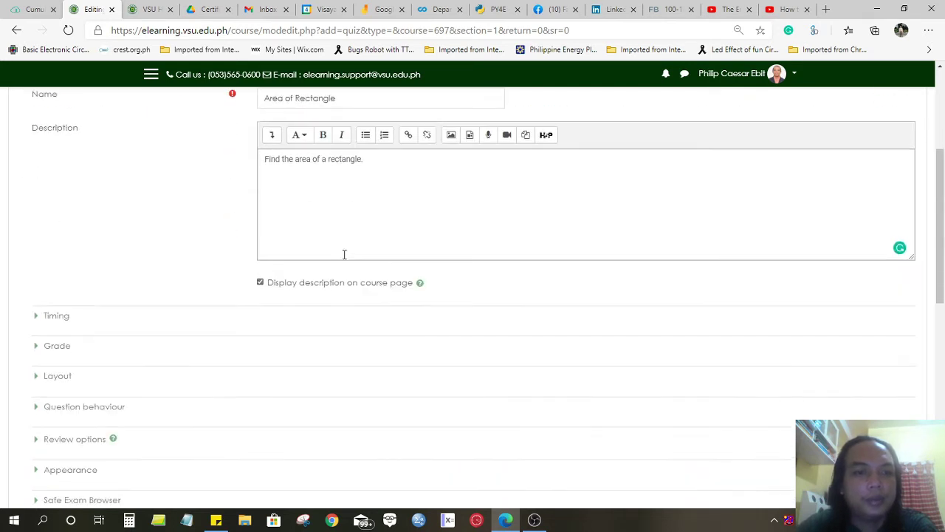
scroll(110, 243, "down", 1)
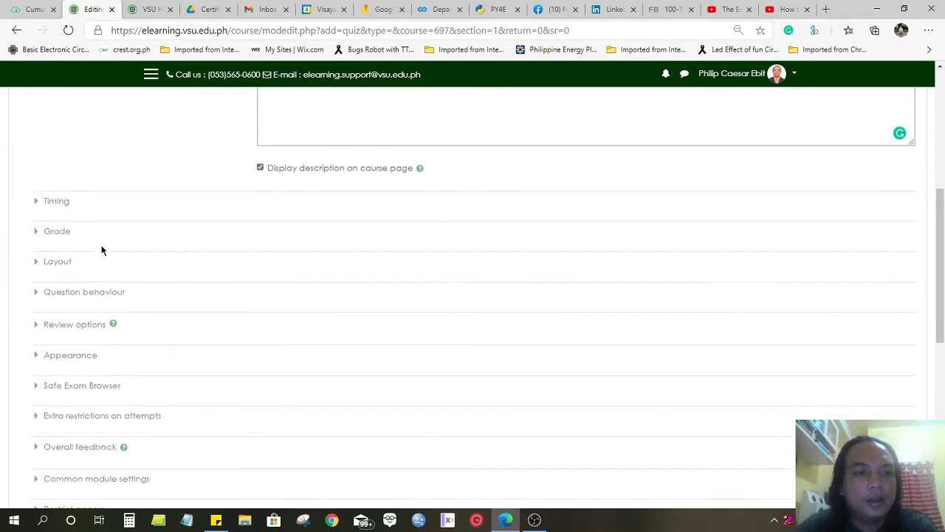
left_click(48, 200)
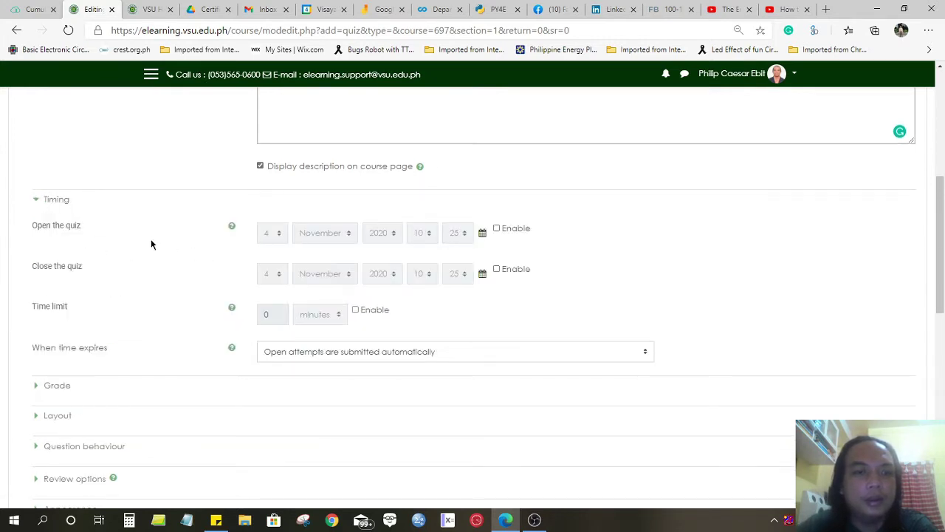
left_click(497, 229)
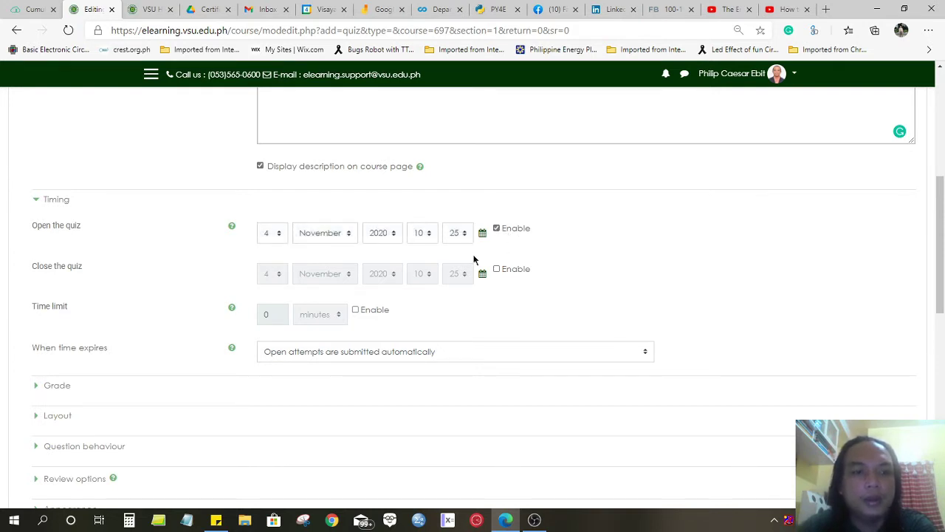
left_click(497, 270)
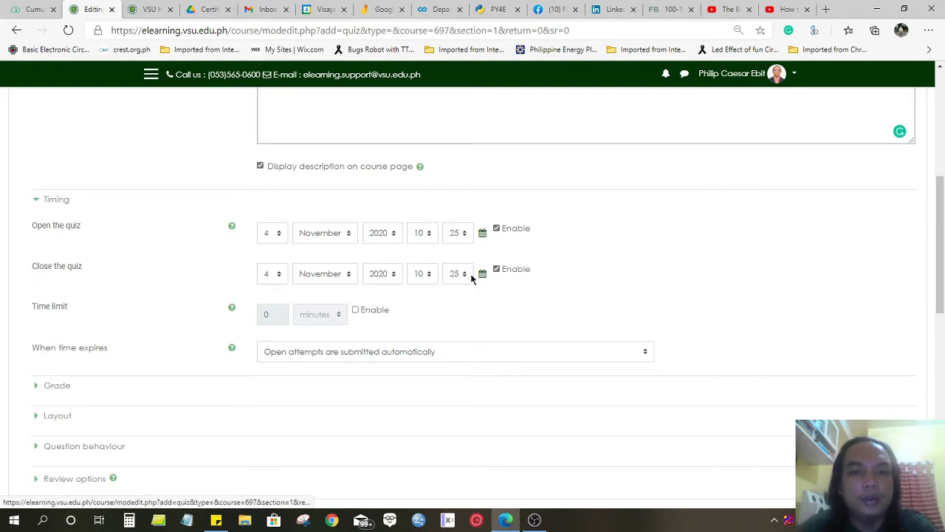
left_click(497, 269)
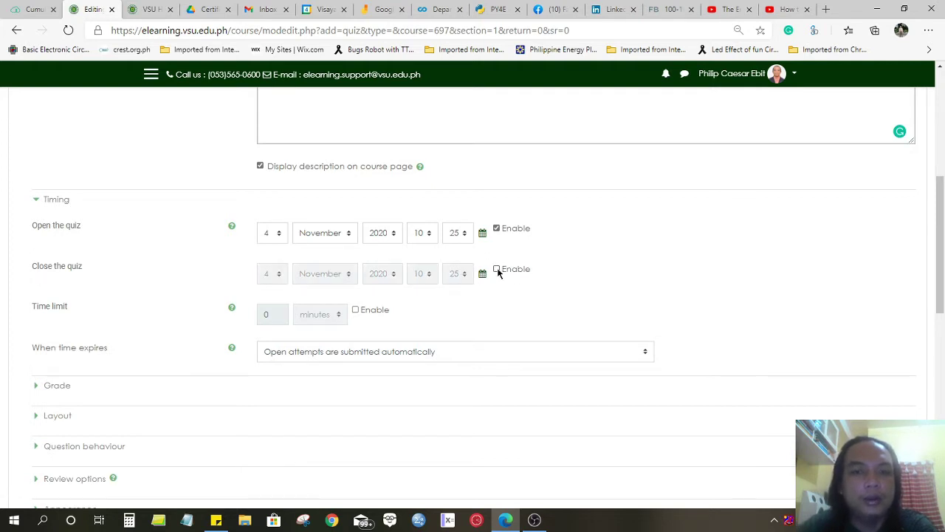
Enable the quiz's time limit and set it to 30 minutes.
left_click(355, 310)
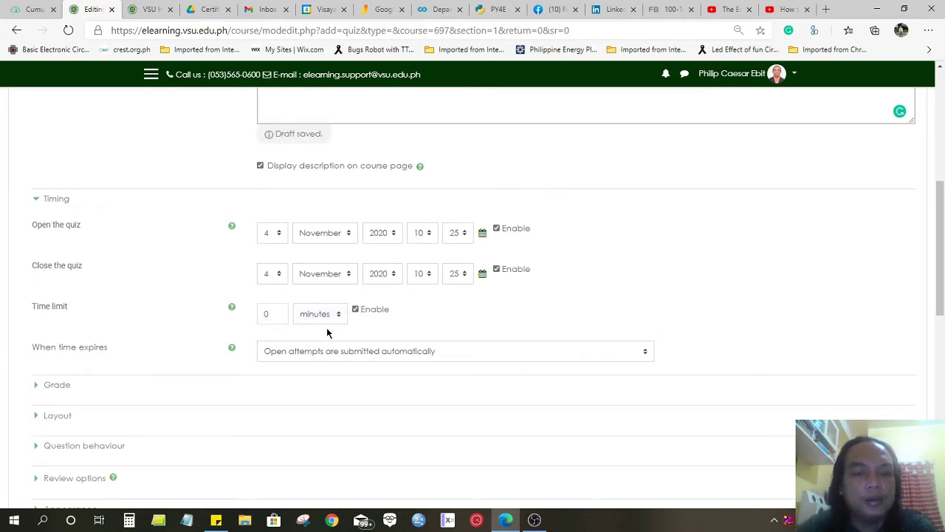
left_click(280, 313)
key("BackSpace")
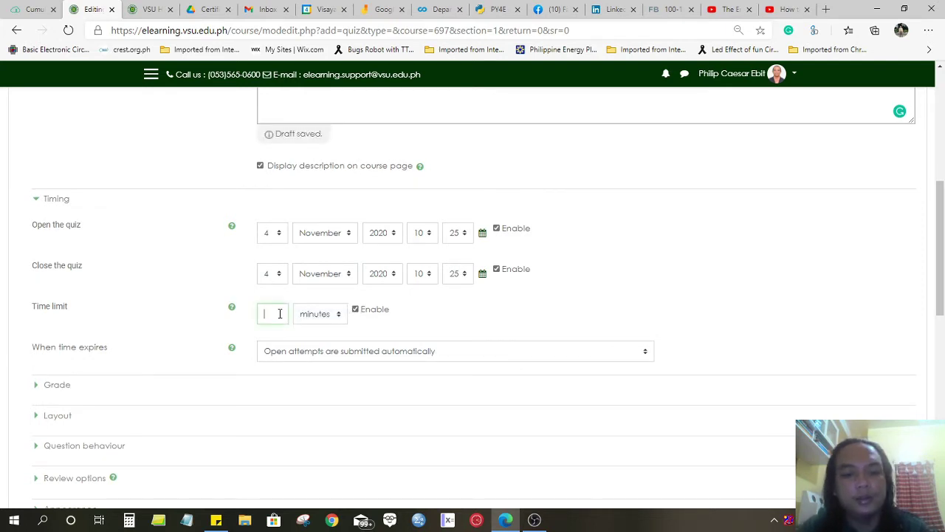
type("30")
Examine the available options for handling attempts when the quiz time expires.
scroll(203, 361, "down", 2)
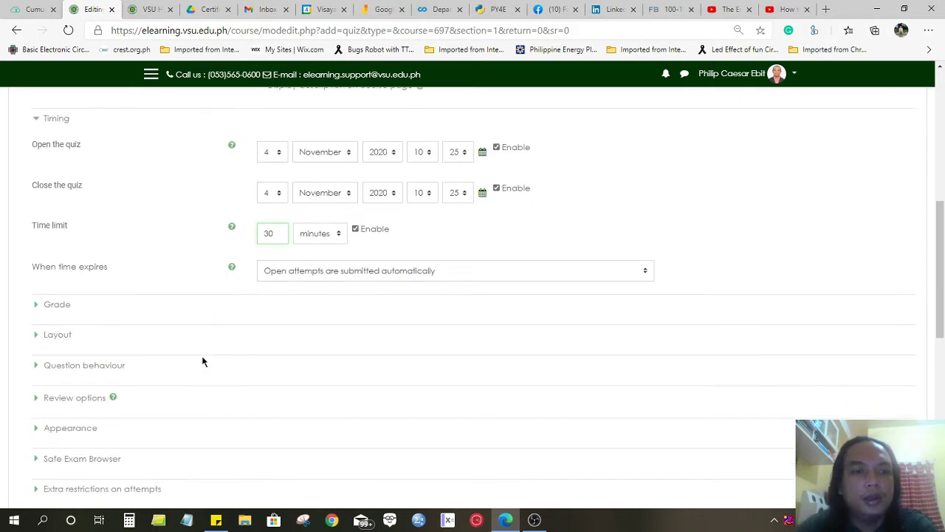
left_click(327, 272)
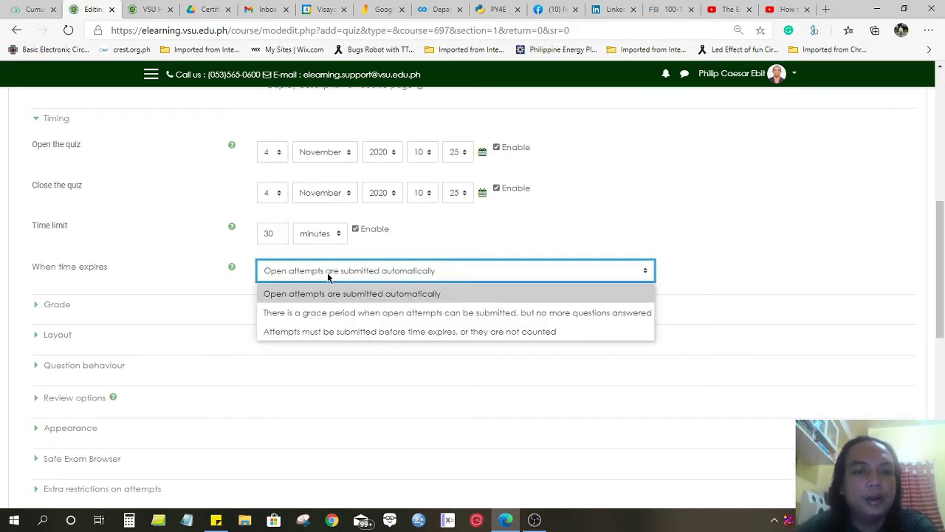
left_click(327, 272)
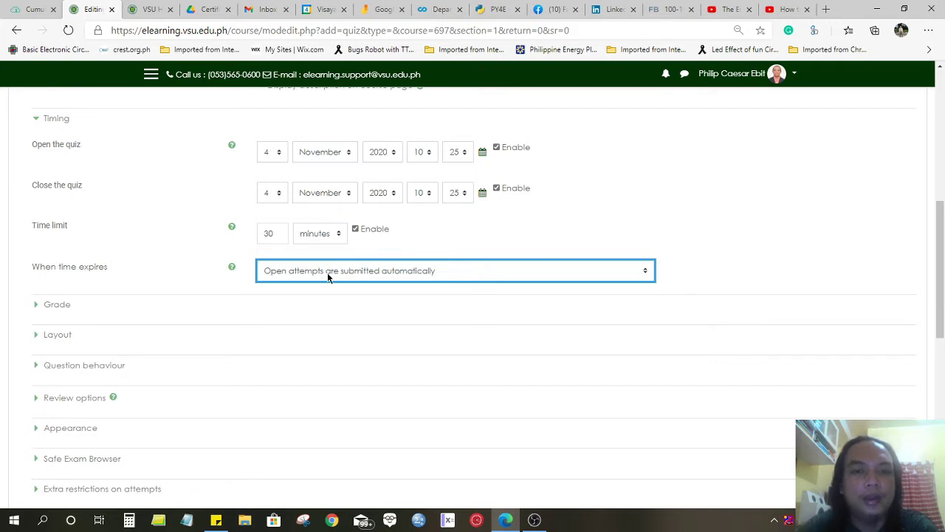
left_click(327, 272)
left_click(328, 273)
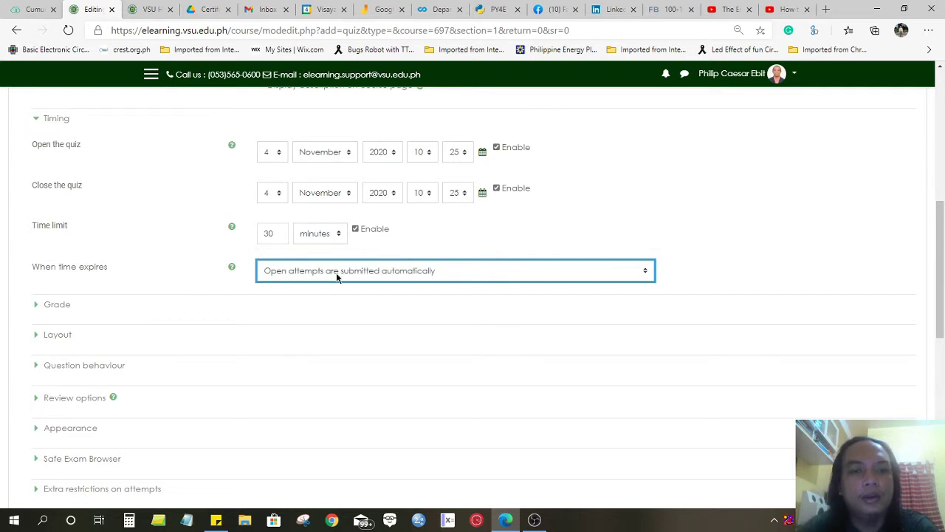
left_click(355, 269)
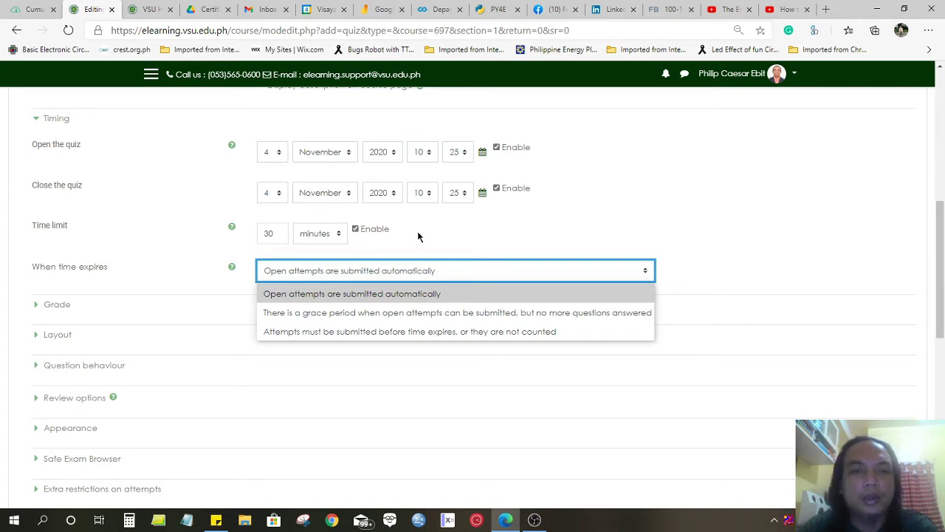
left_click(268, 280)
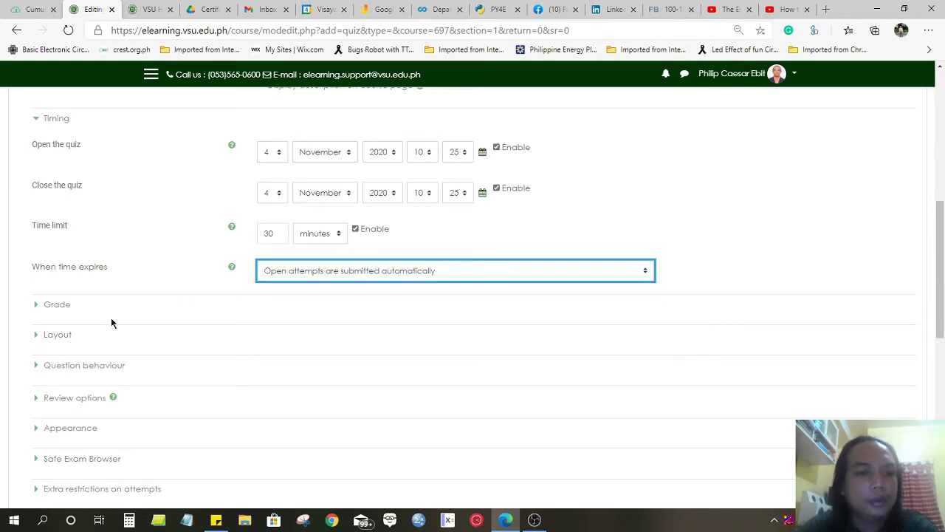
Examine the quiz's grade settings, including grade to pass, attempts allowed and grading method, and look over the rest of the form.
left_click(37, 304)
scroll(222, 292, "down", 1)
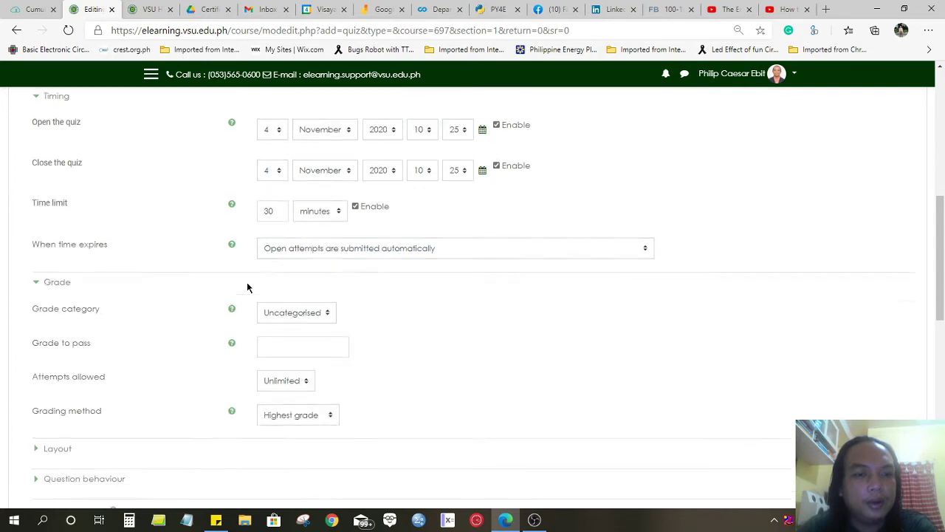
scroll(247, 287, "down", 3)
scroll(247, 285, "up", 1)
left_click(304, 200)
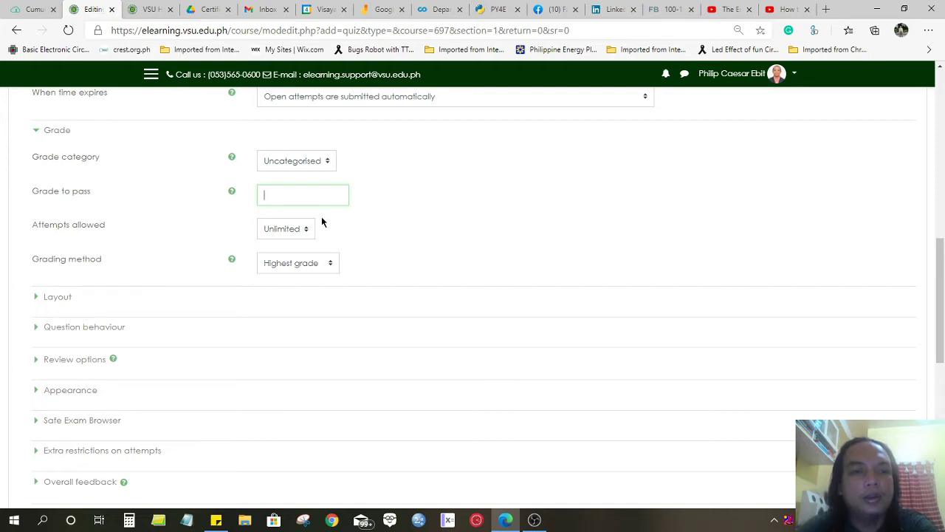
scroll(322, 216, "up", 10)
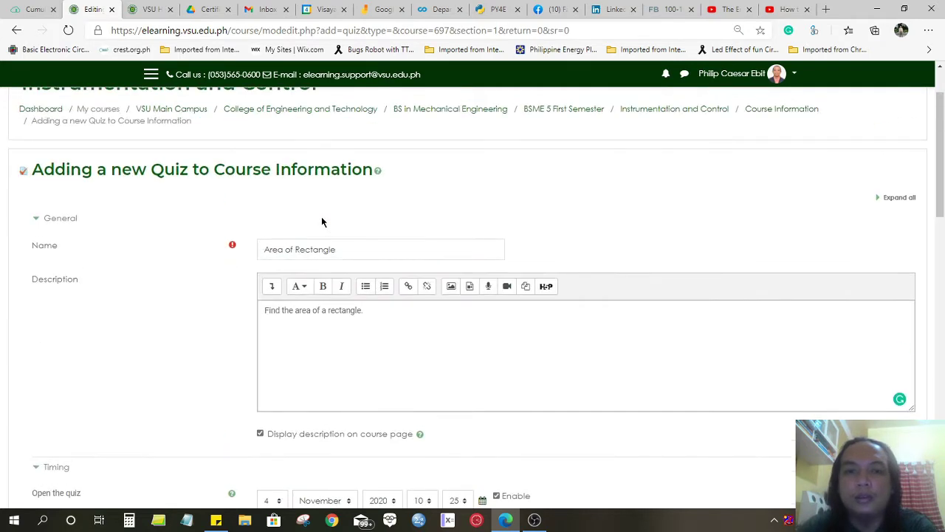
scroll(321, 217, "down", 2)
scroll(322, 216, "down", 15)
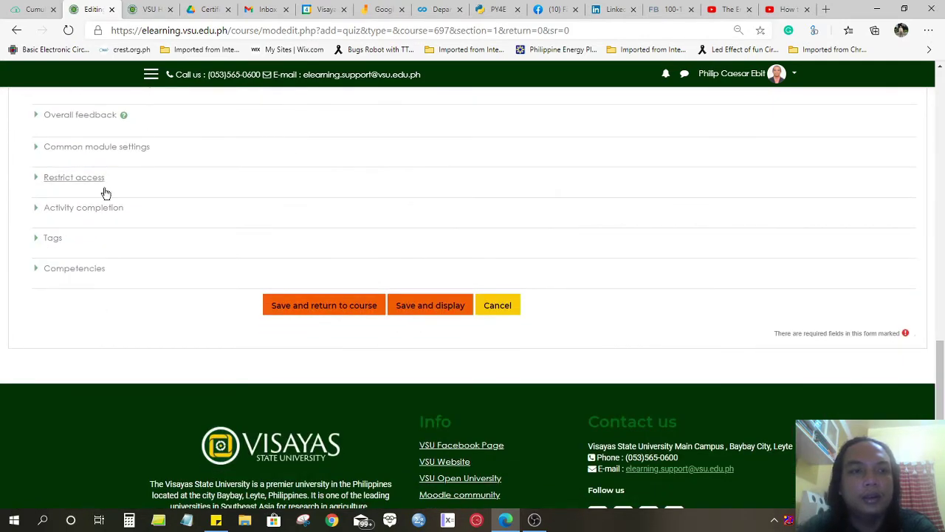
Save and display the quiz, and open it for editing its questions.
left_click(425, 308)
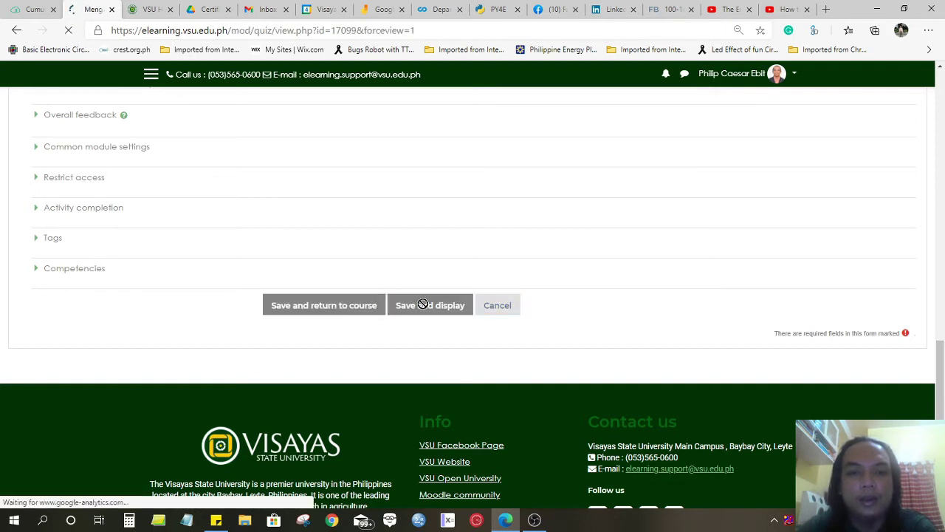
scroll(455, 288, "down", 2)
scroll(455, 288, "up", 1)
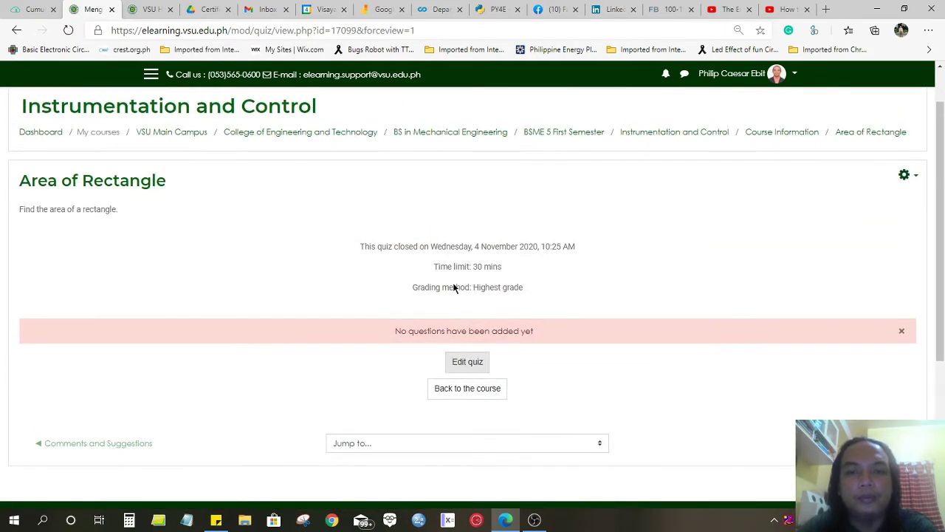
left_click(467, 361)
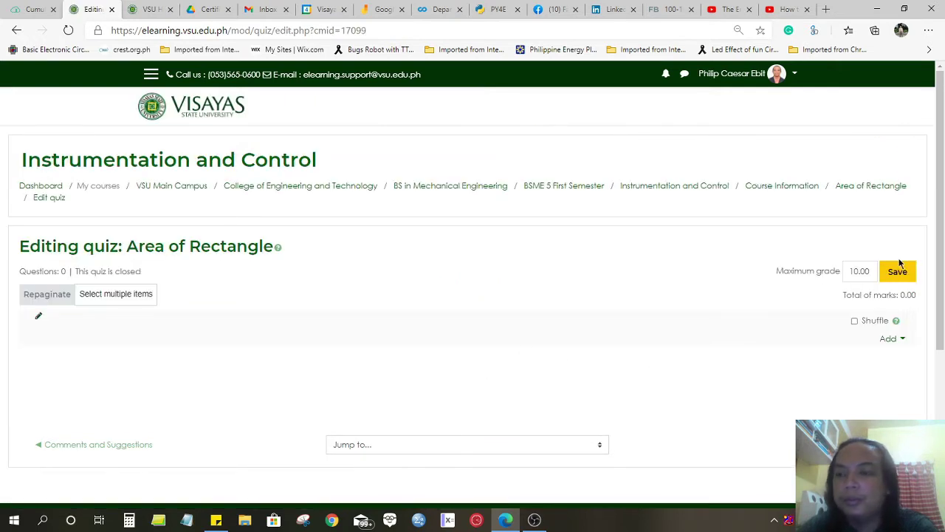
Add a new question of the Calculated multichoice type to the quiz.
left_click(890, 339)
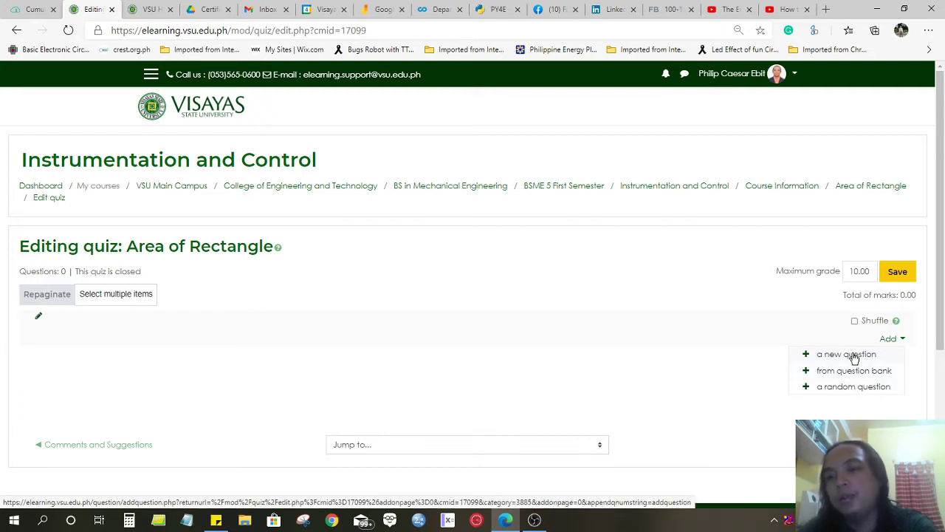
left_click(853, 355)
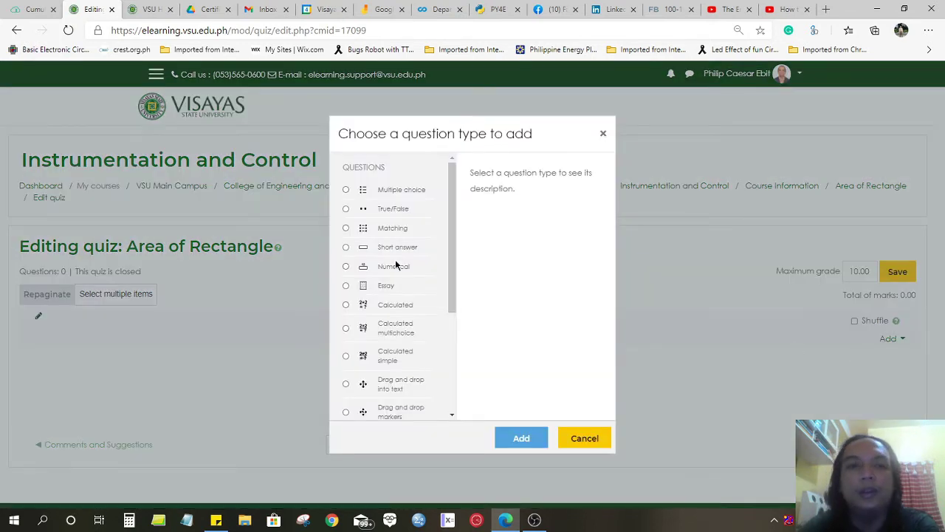
scroll(384, 255, "down", 2)
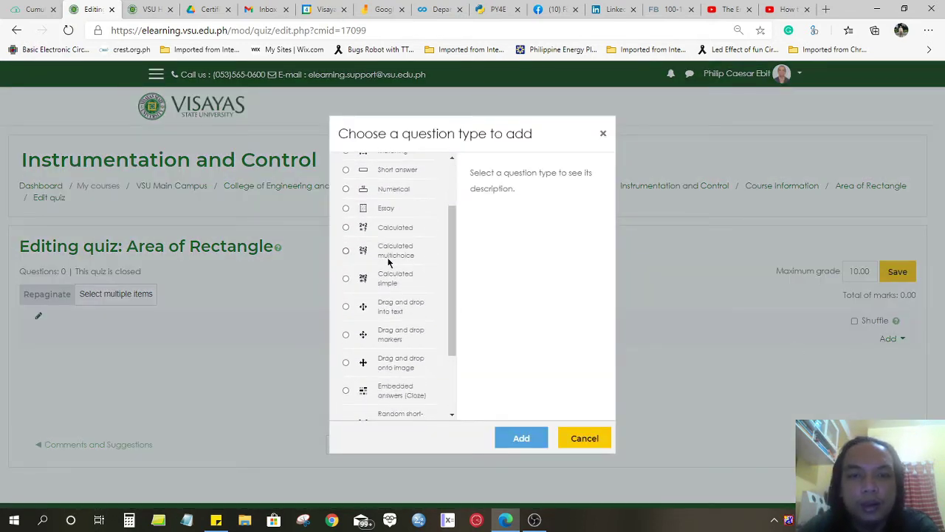
left_click(346, 251)
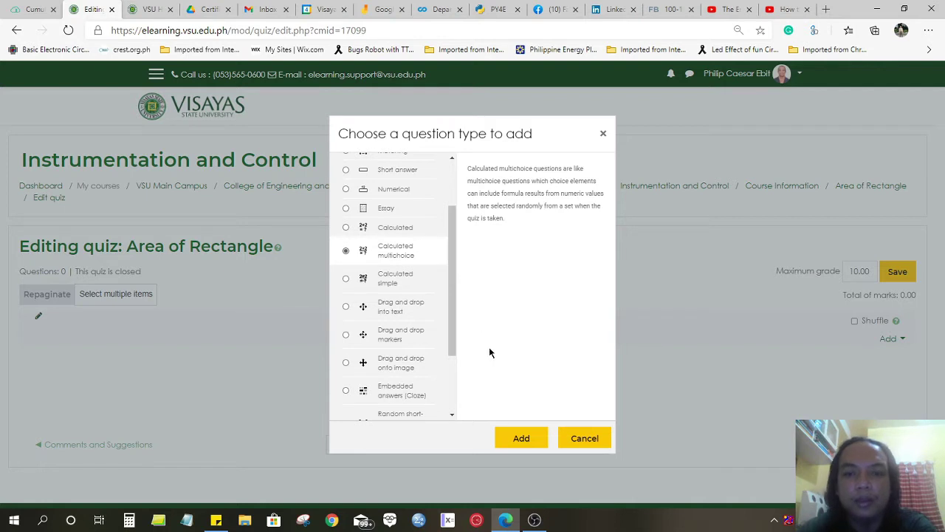
left_click(509, 437)
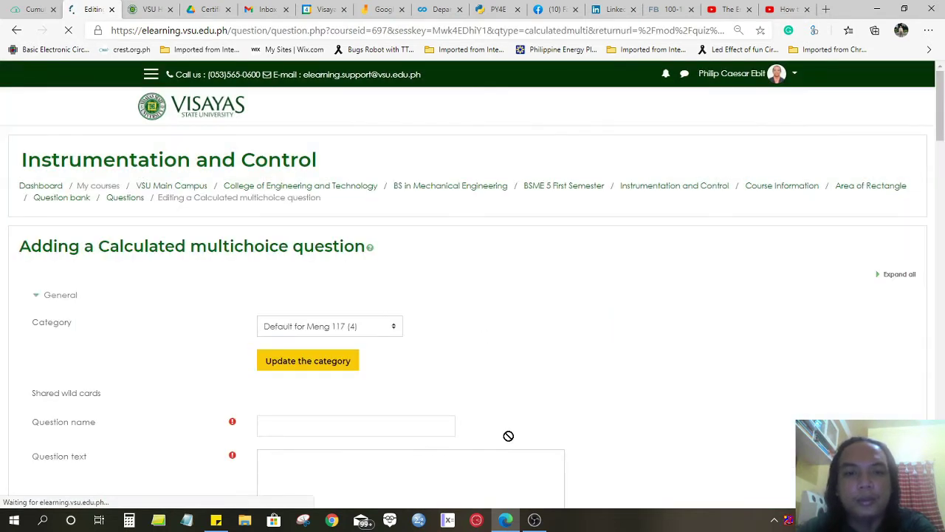
Name the calculated multichoice question "Rectangle Area".
scroll(508, 436, "down", 1)
scroll(508, 436, "down", 3)
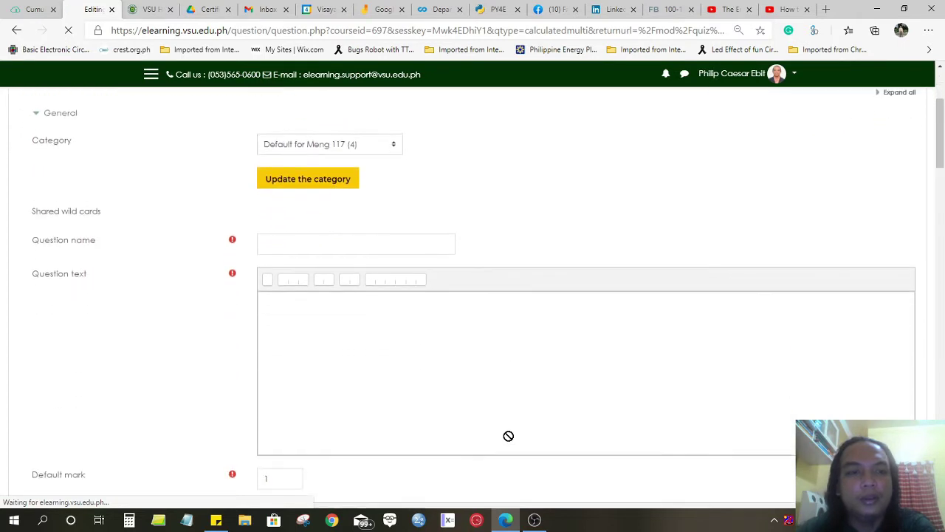
left_click(370, 238)
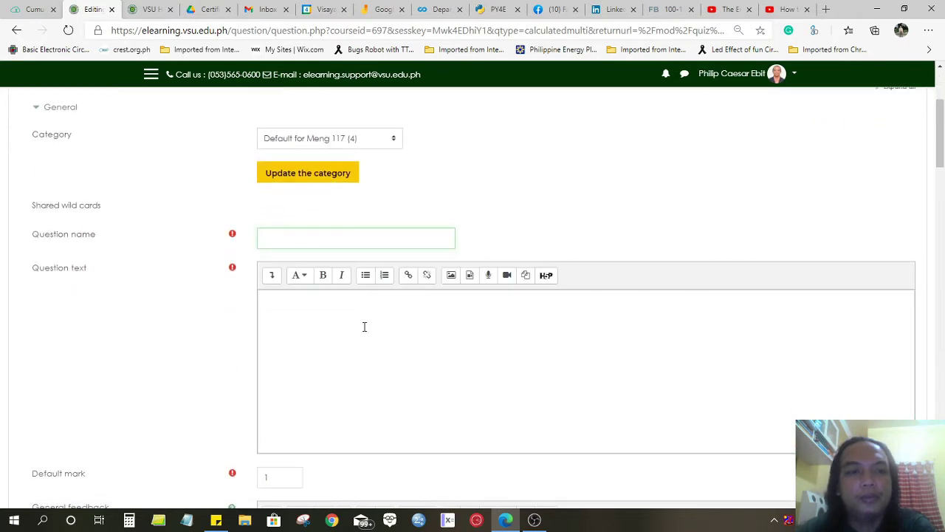
scroll(365, 323, "down", 1)
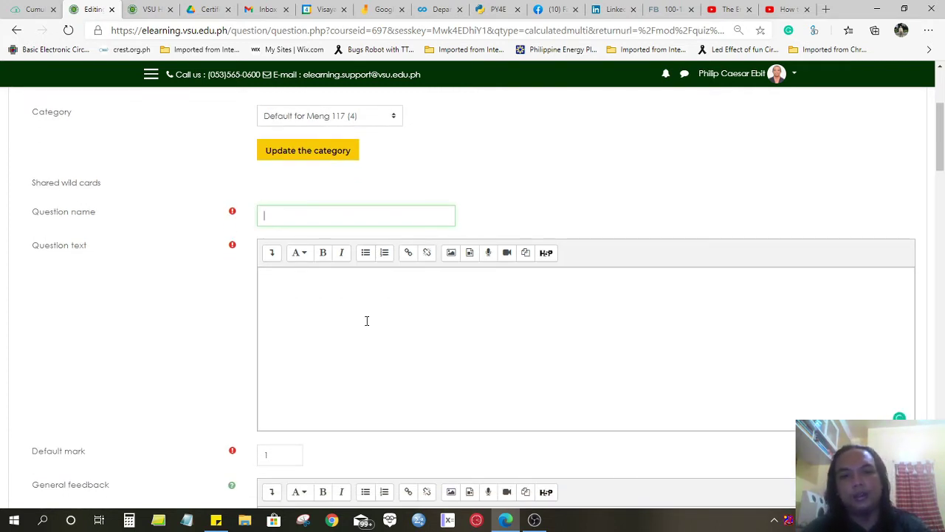
type("Rectang")
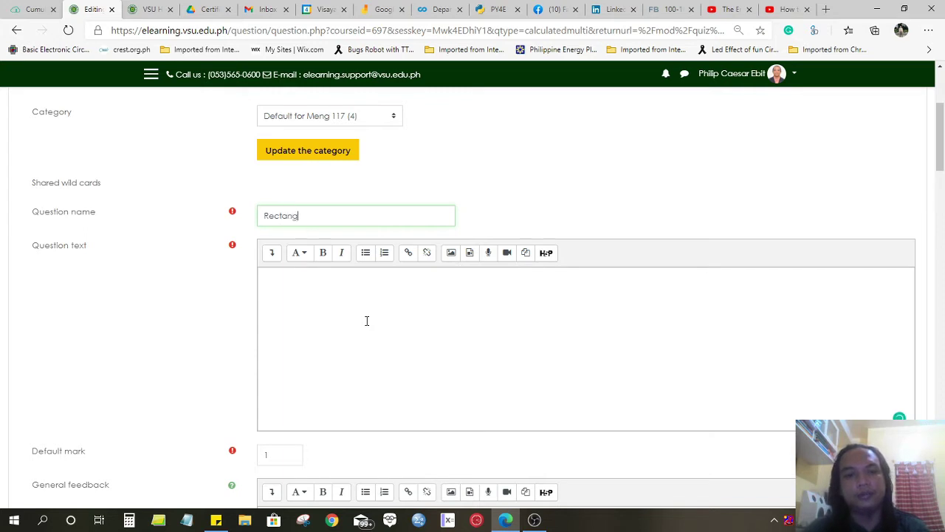
type("le Area")
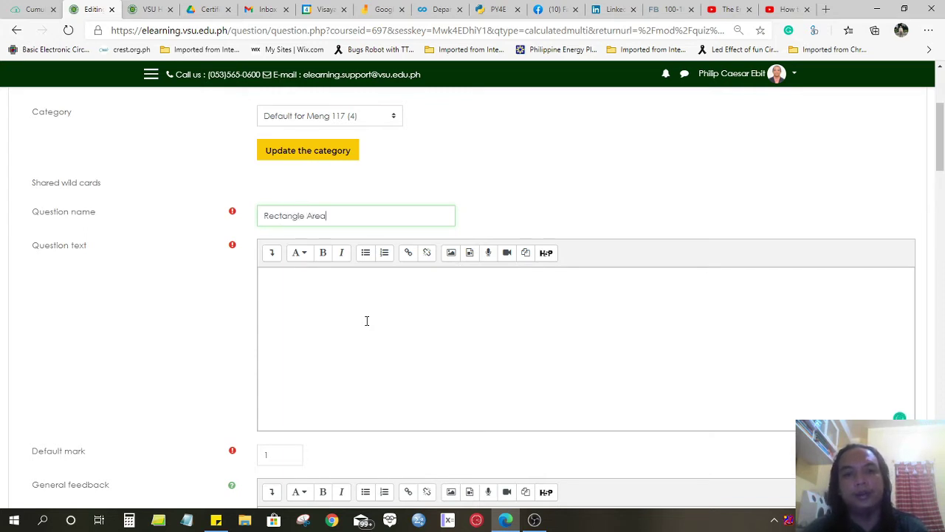
left_click(346, 299)
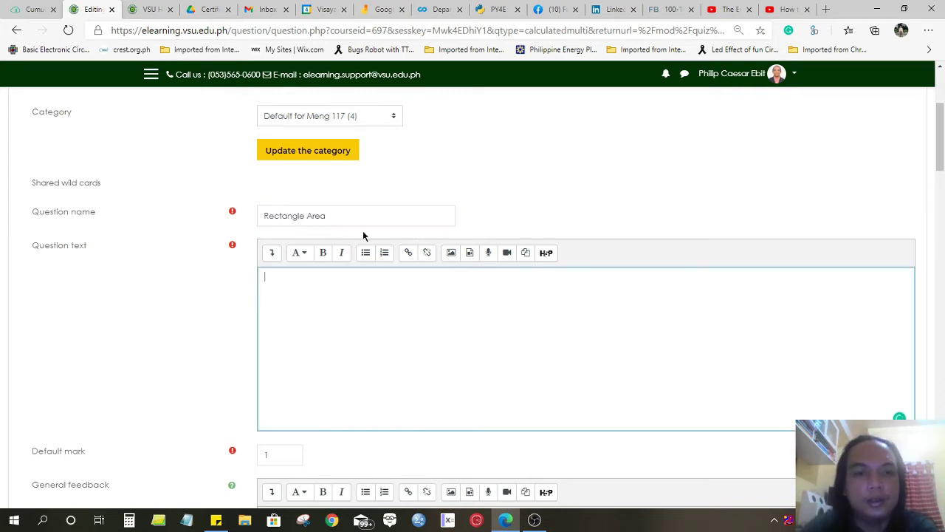
left_click(353, 214)
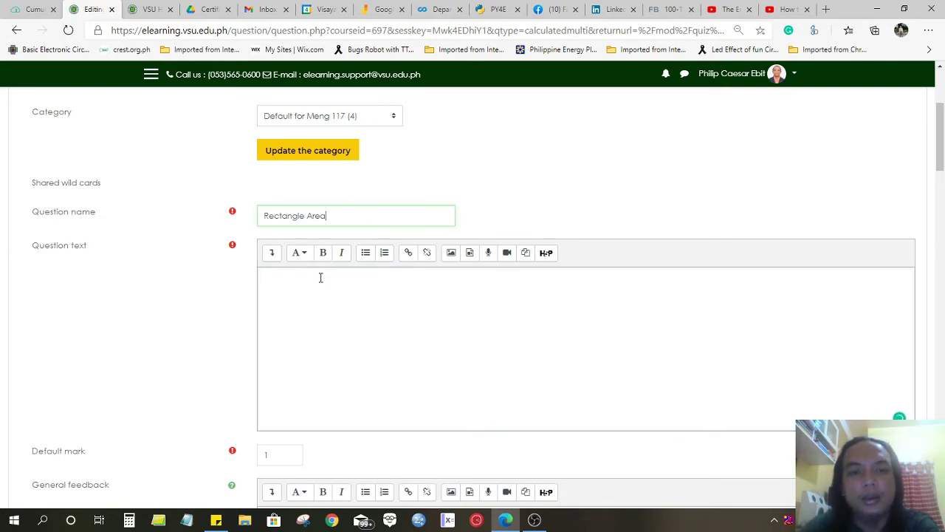
left_click(320, 279)
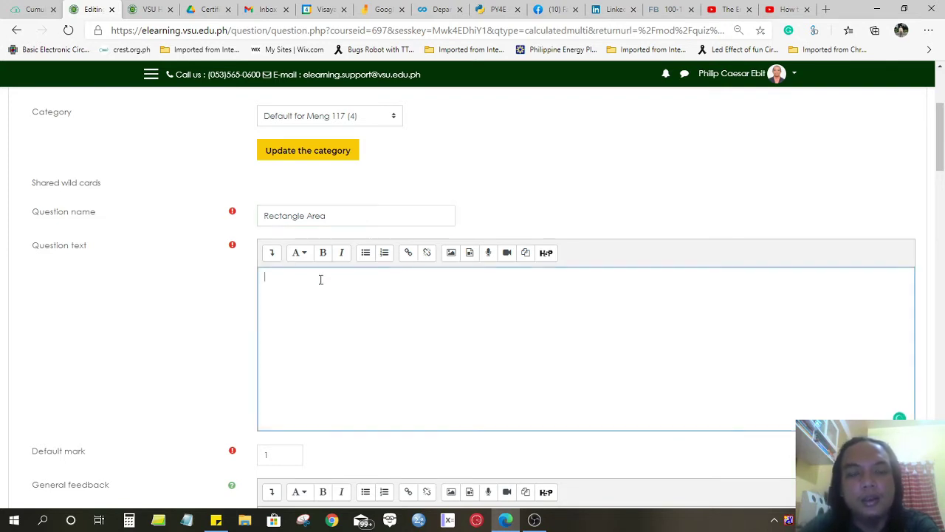
left_click(331, 220)
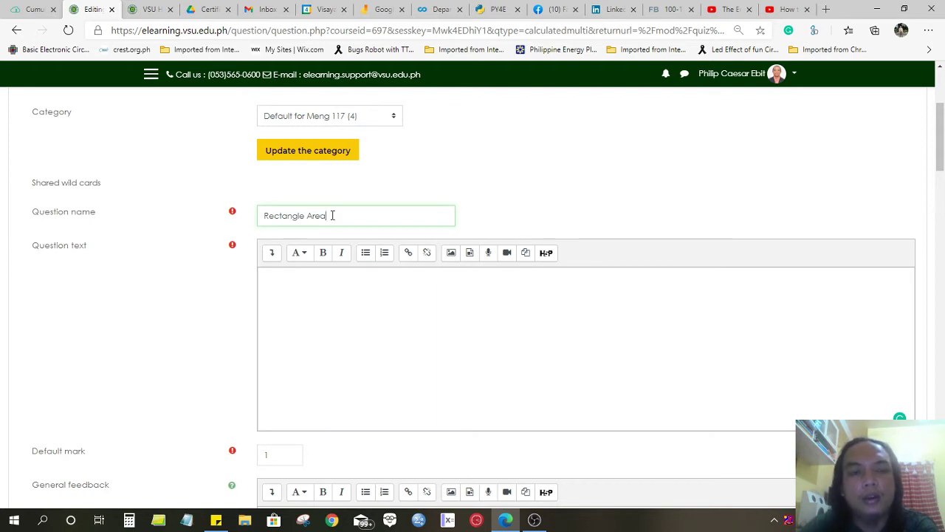
Write the question text "Find the area of the rectangle with length of 5 meters and width of 6 meters.".
left_click(323, 281)
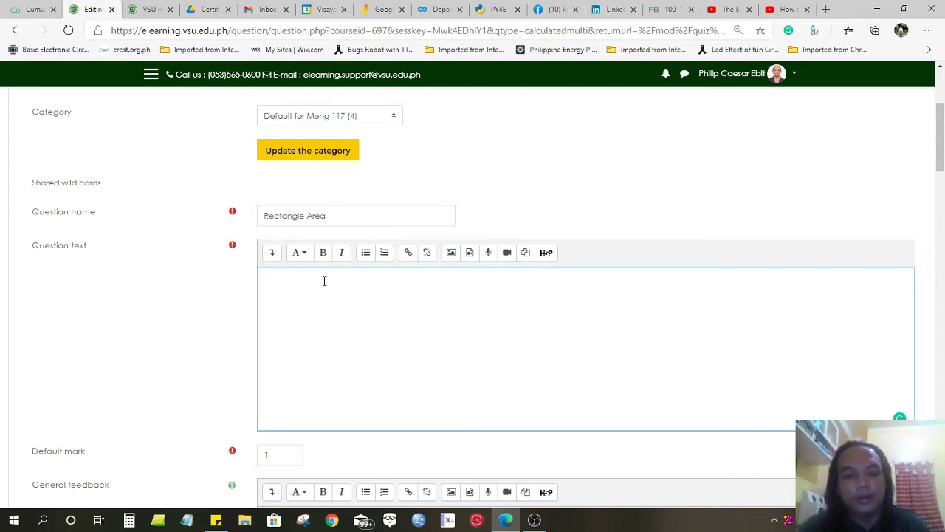
type("Find the a")
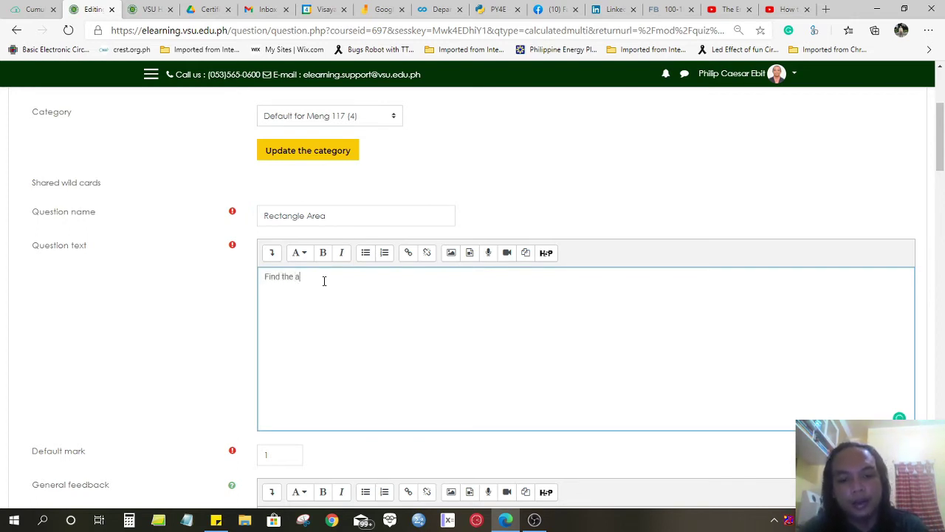
type("rea of the ")
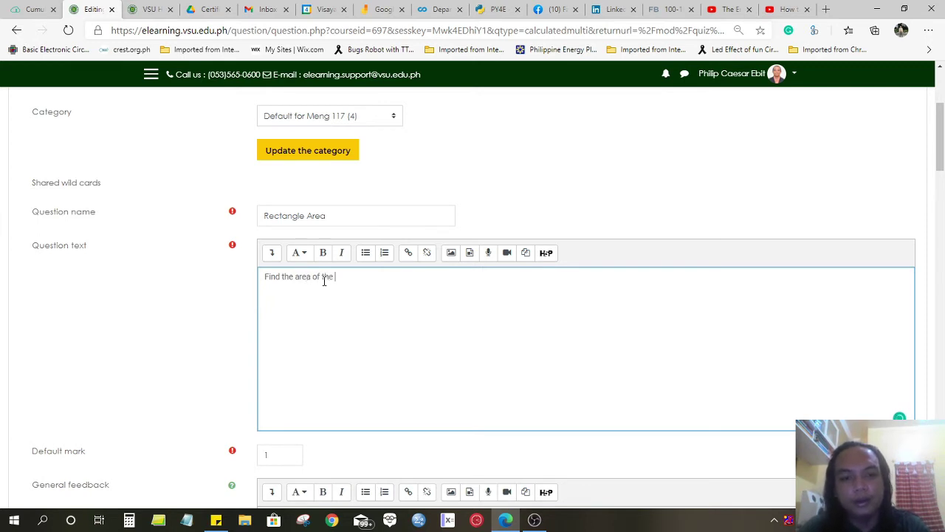
type("rectang")
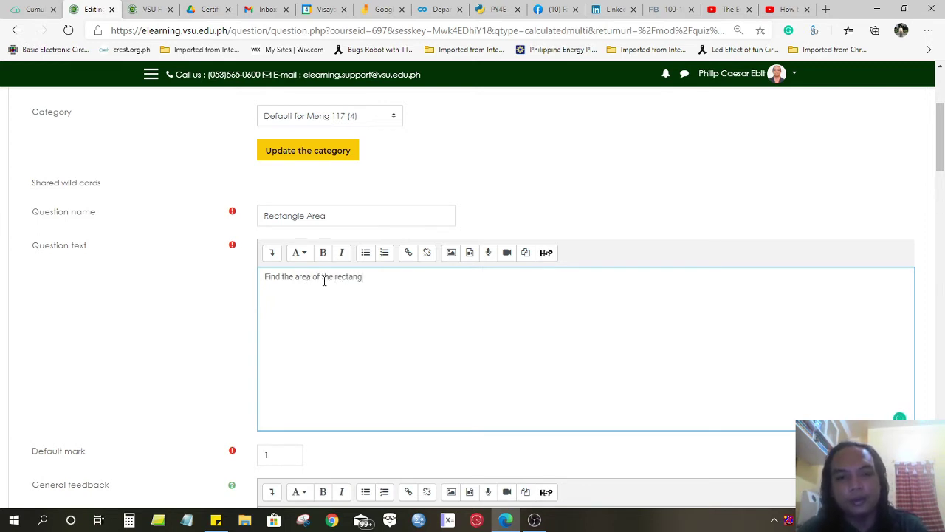
type("le ")
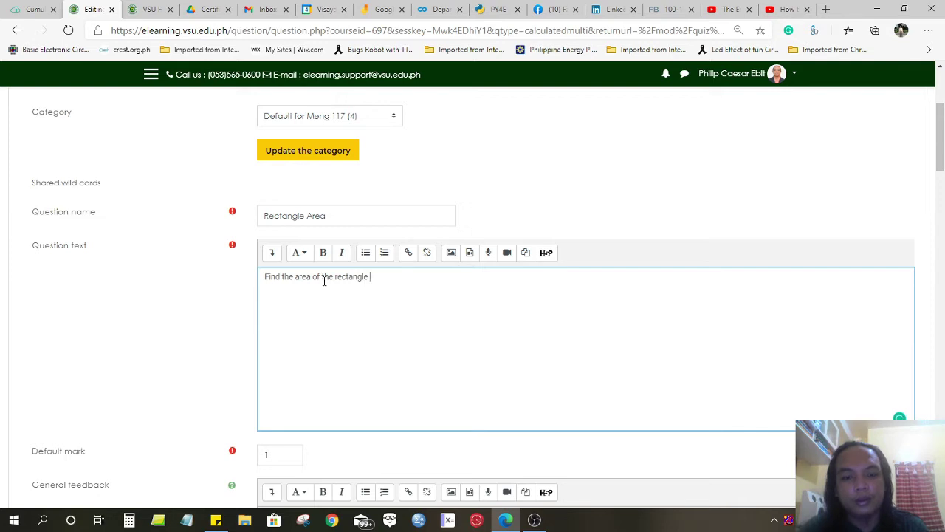
type("wit")
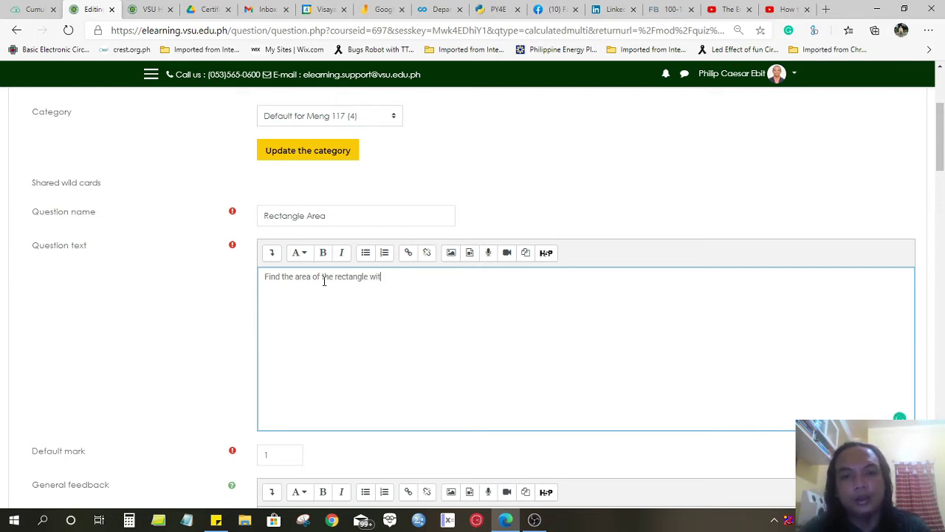
type("h length")
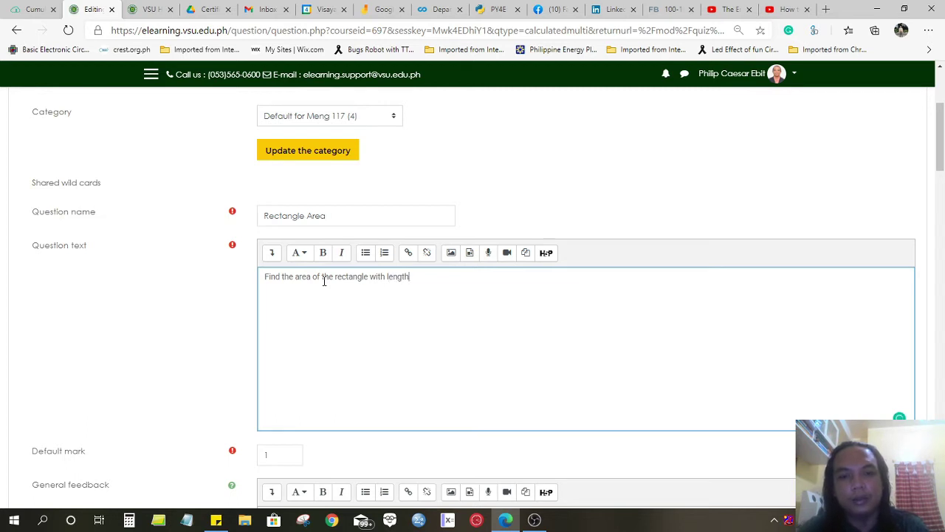
type(" of ")
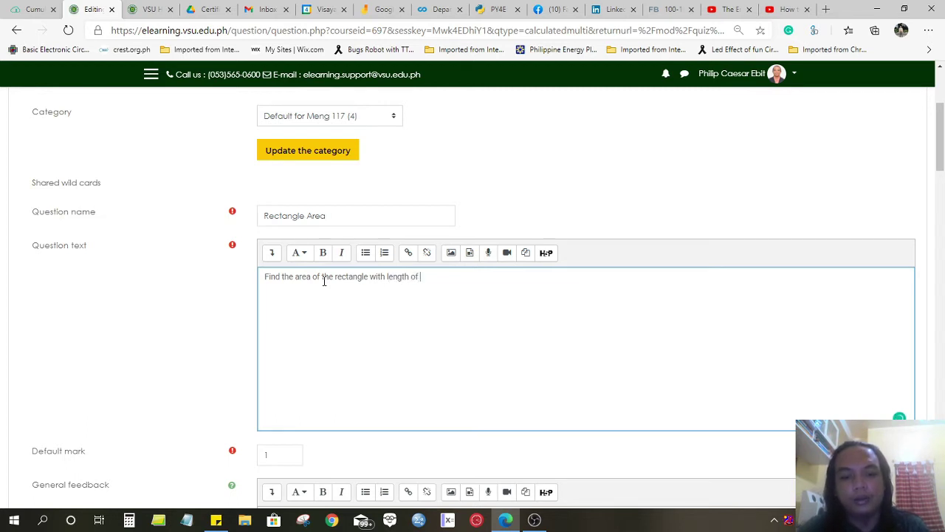
type("5 m")
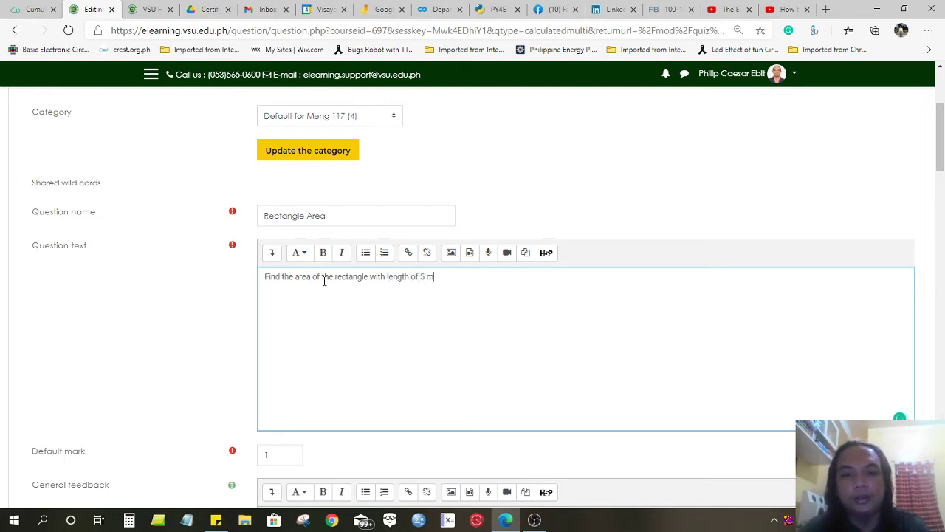
type("eters")
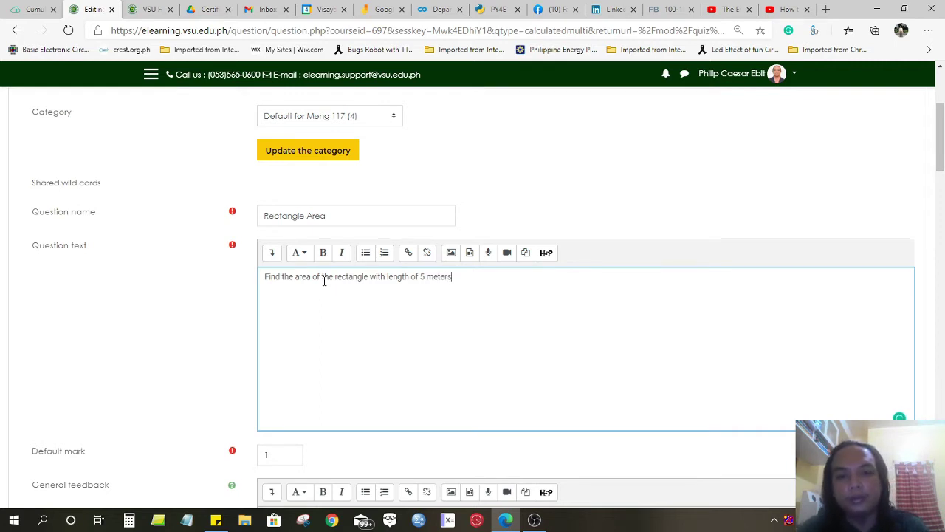
type(" and")
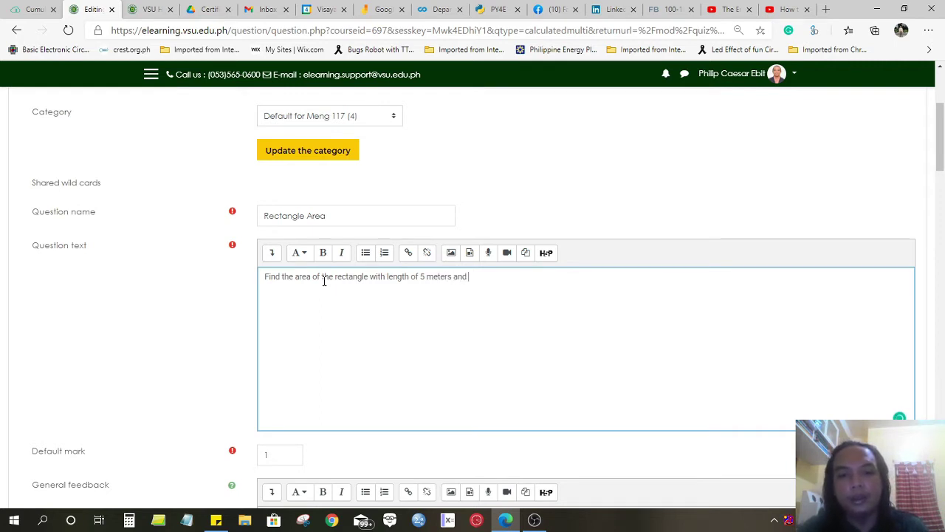
type(" width ")
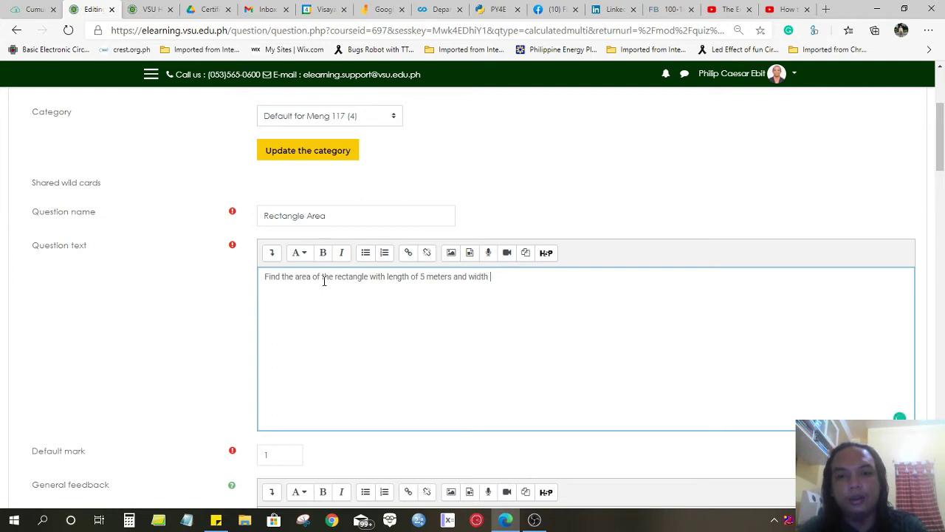
type("of")
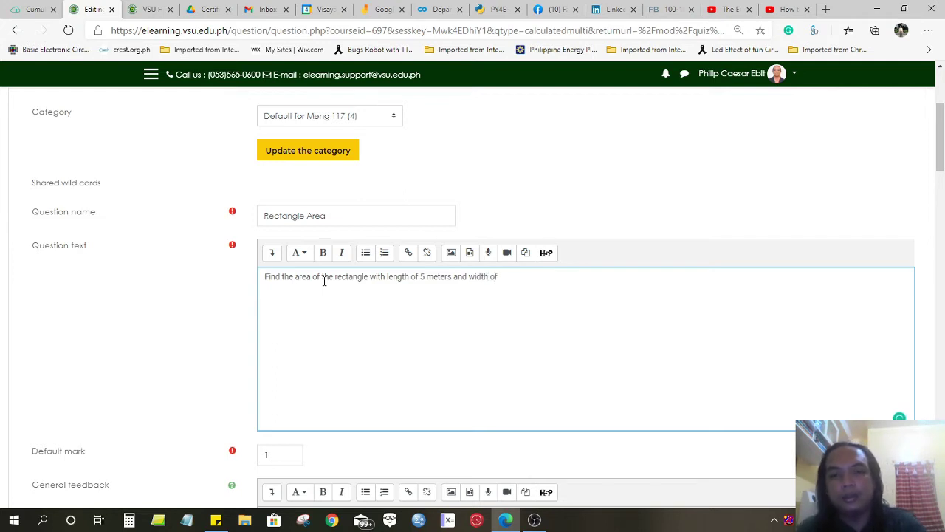
type(" 6 meter")
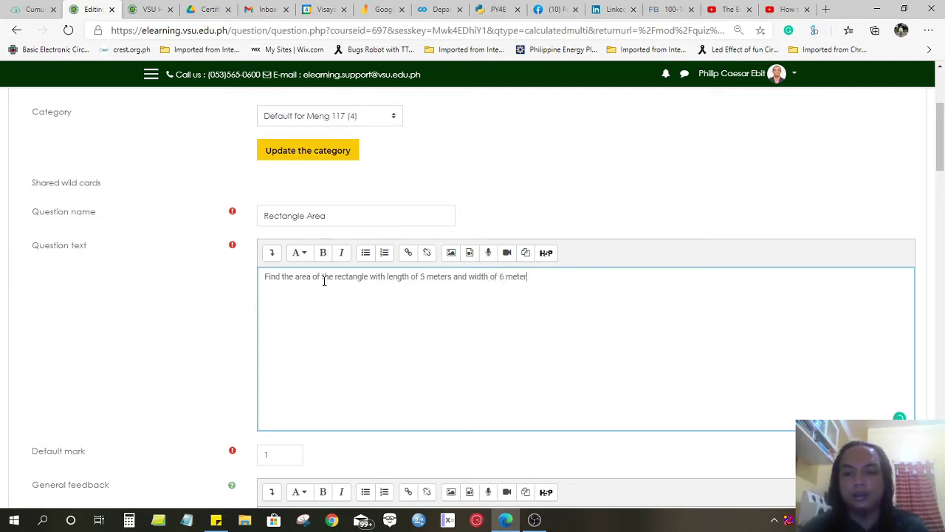
type("s.")
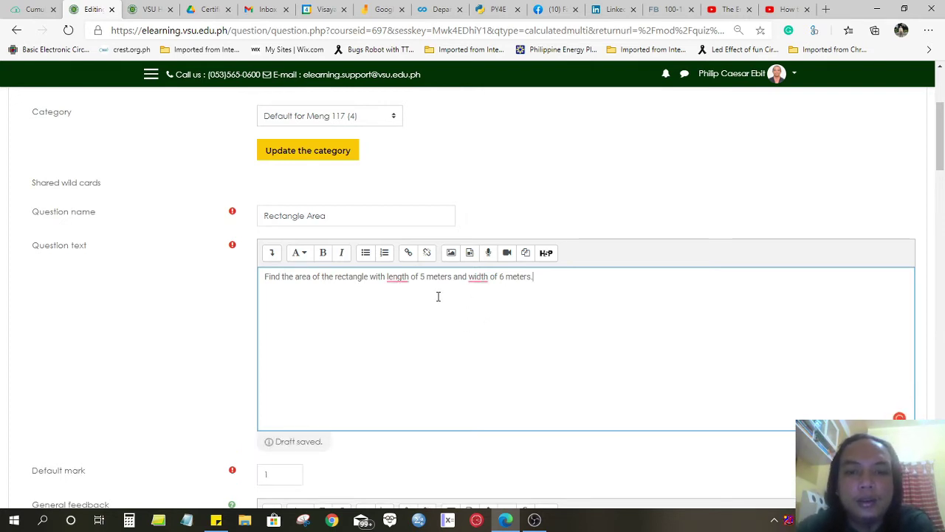
Accept the grammar suggestions that insert "a" before "length" and before "width" in the question text.
mouse_move(396, 281)
left_click(404, 307)
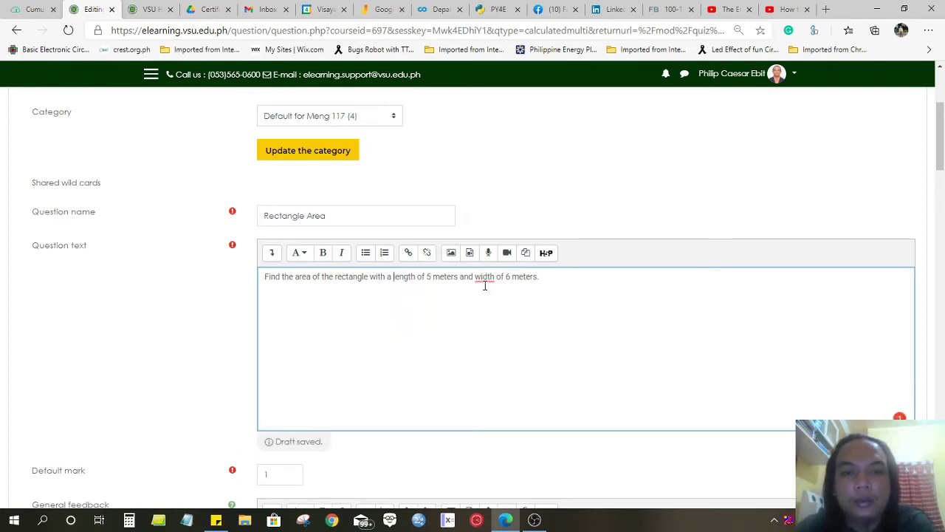
mouse_move(485, 281)
left_click(492, 308)
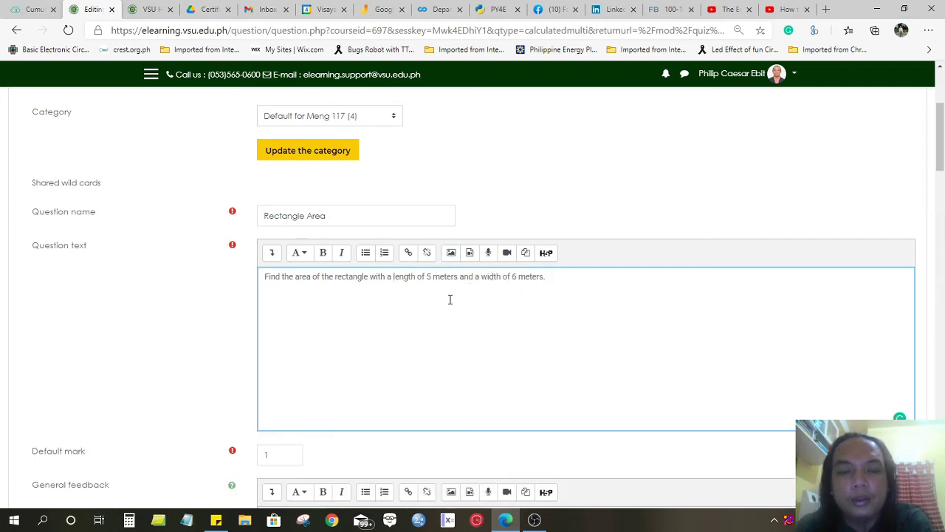
Replace the rectangle's length value in the question text with the wild card {L}.
scroll(450, 299, "down", 1)
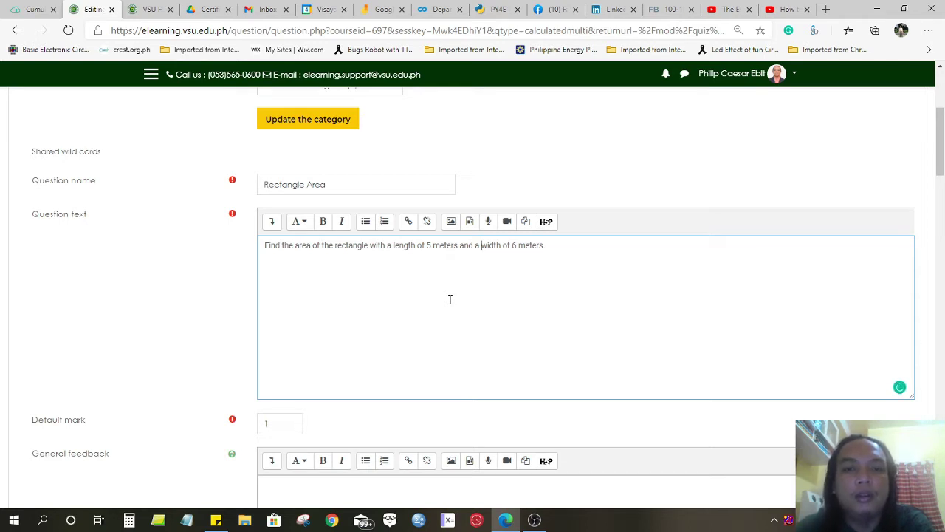
double_click(427, 244)
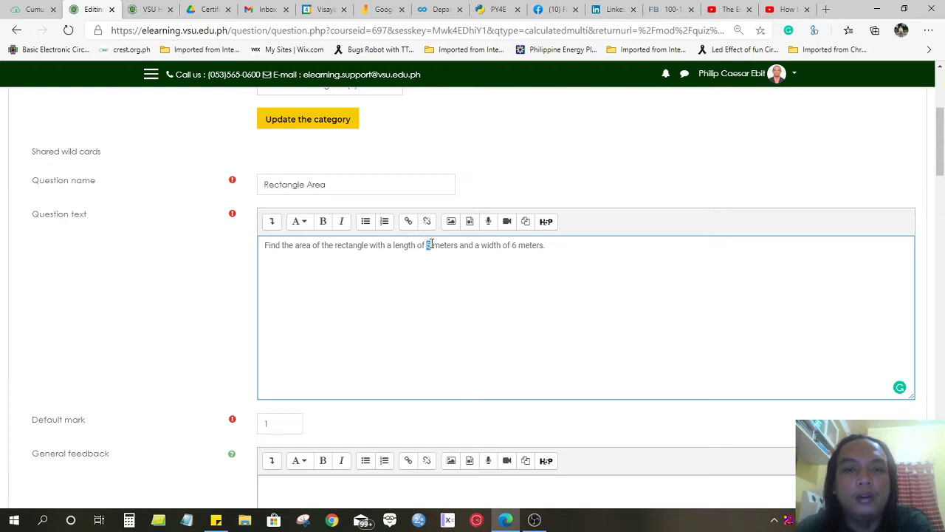
double_click(514, 245)
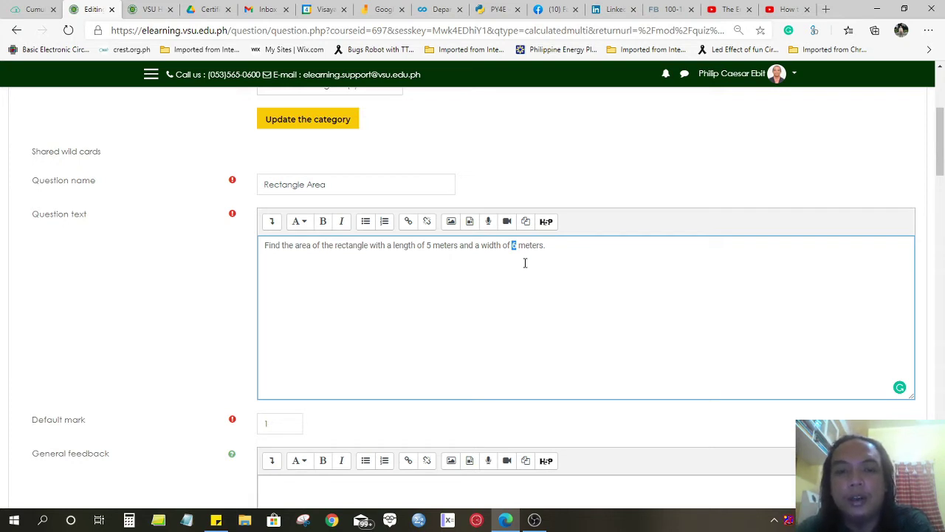
left_click(431, 246)
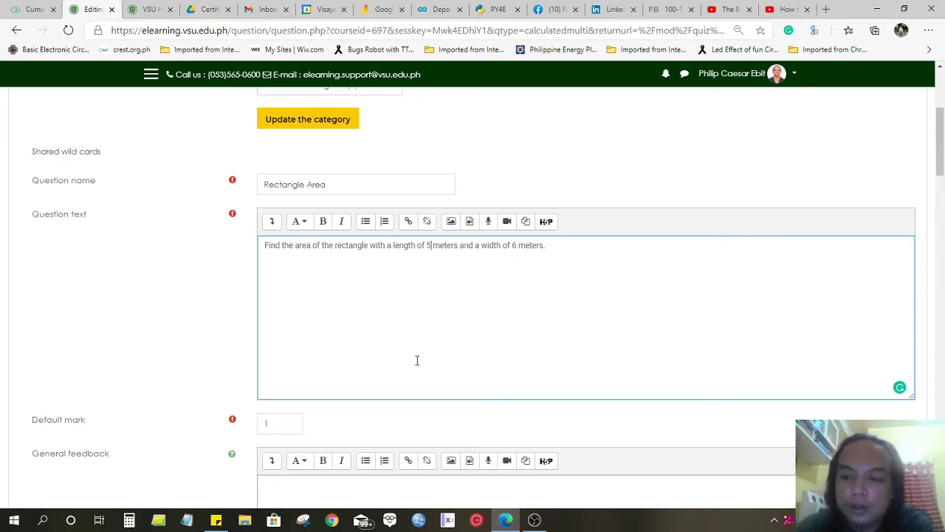
key("BackSpace")
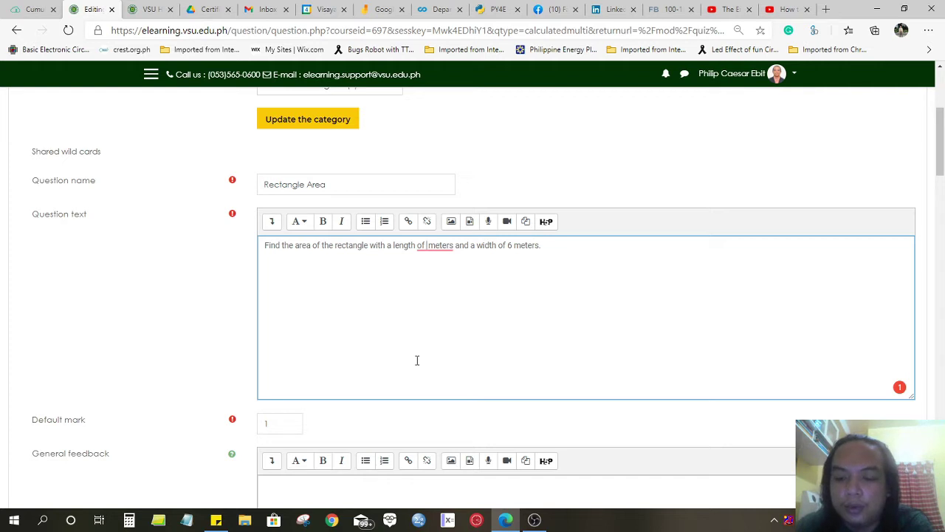
type("{")
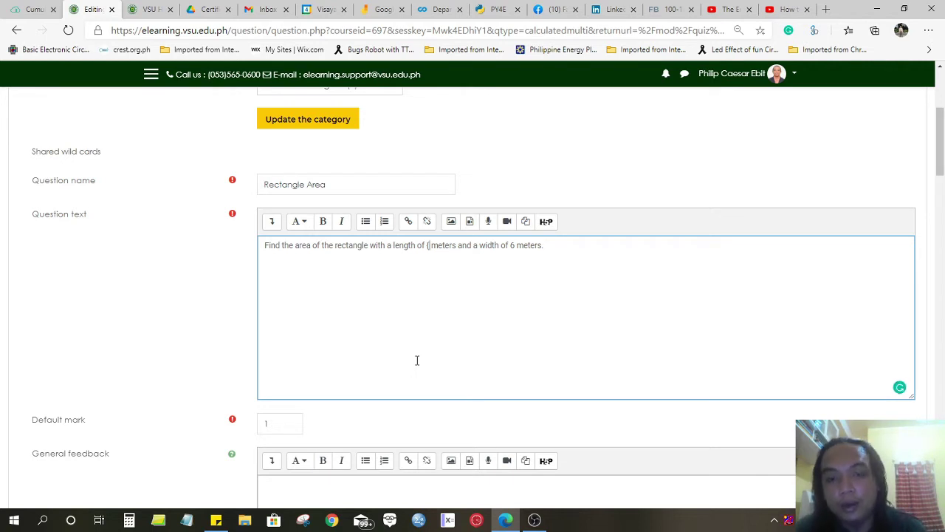
type("L")
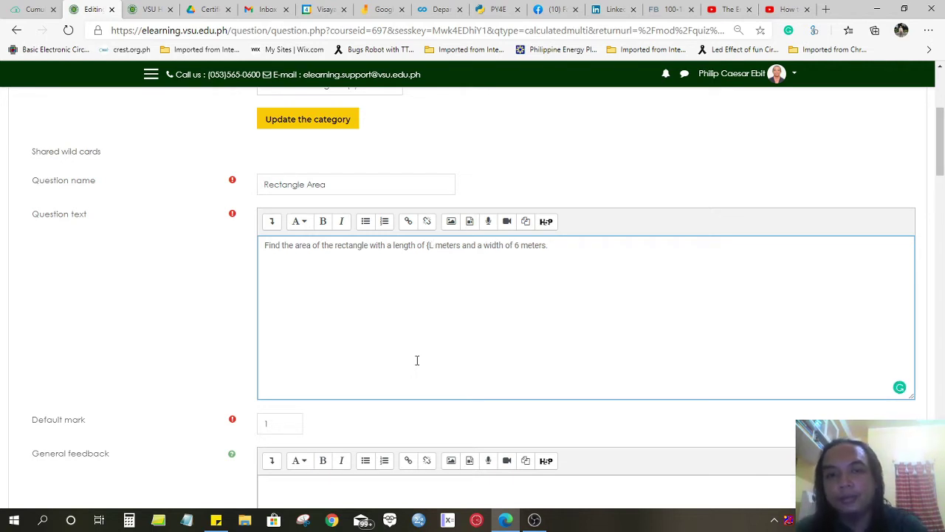
type("}")
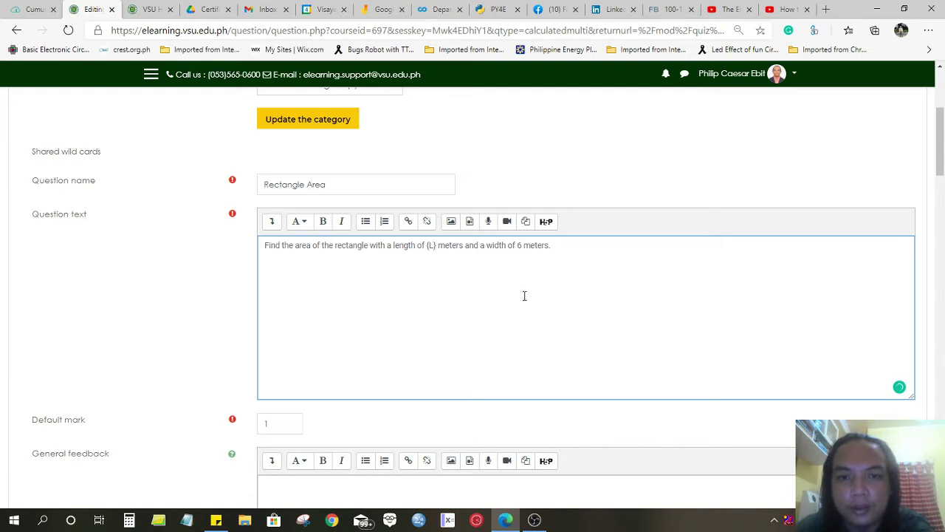
Replace the rectangle's width value in the question text with the wild card {W}.
left_click(518, 245)
key("BackSpace")
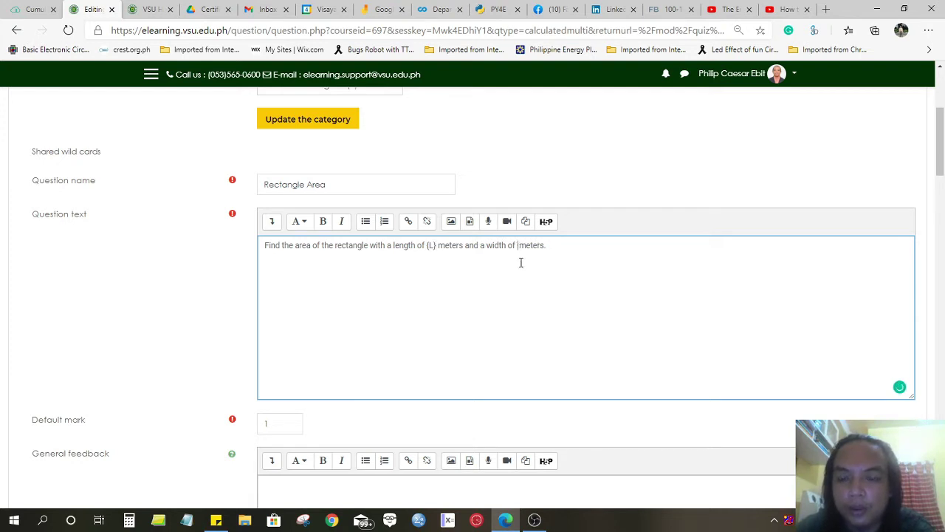
type("{")
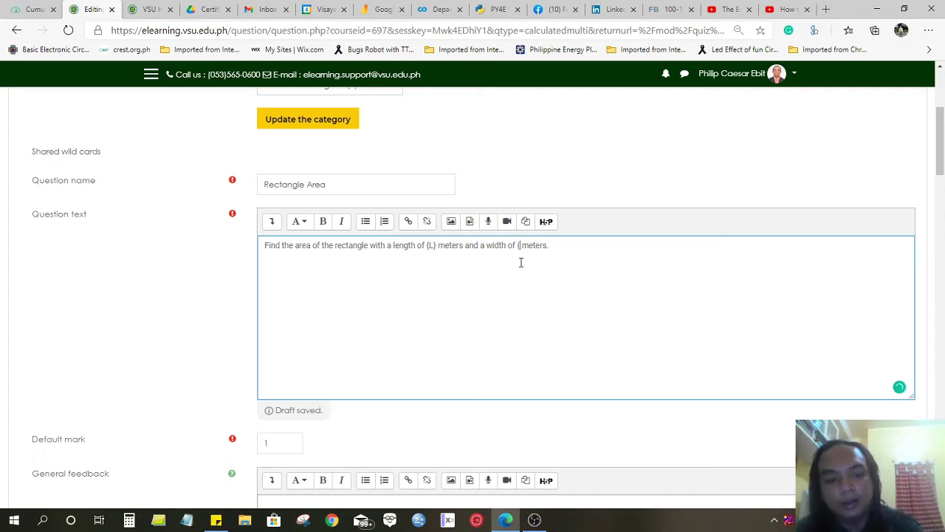
type("W")
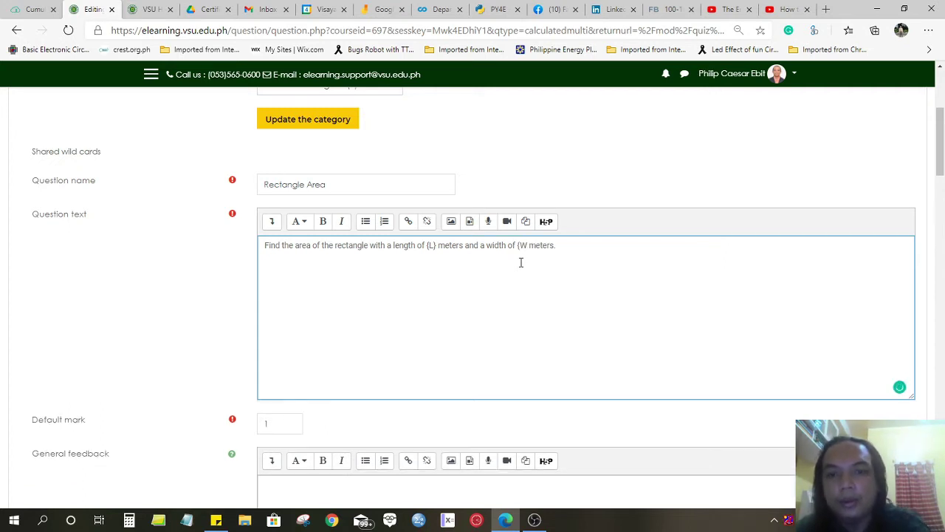
type("}")
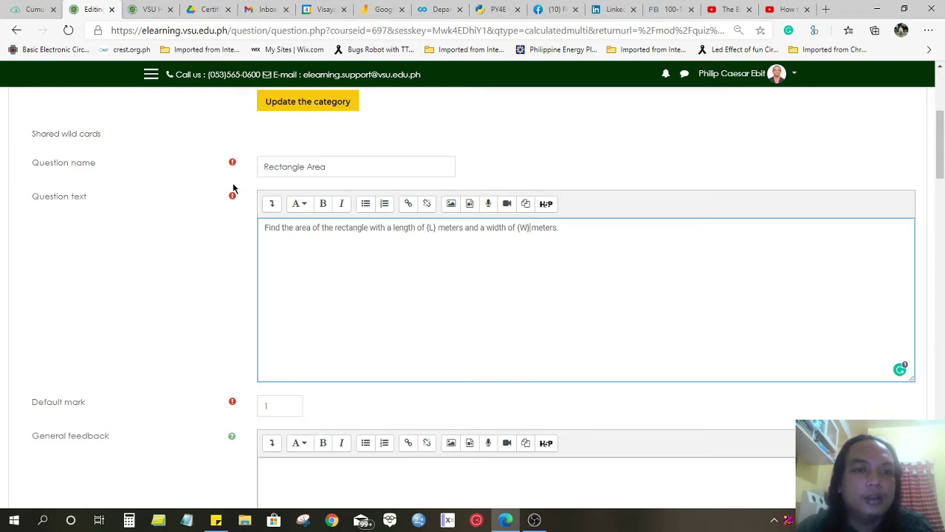
Set the question's default mark to 2.
scroll(230, 192, "down", 1)
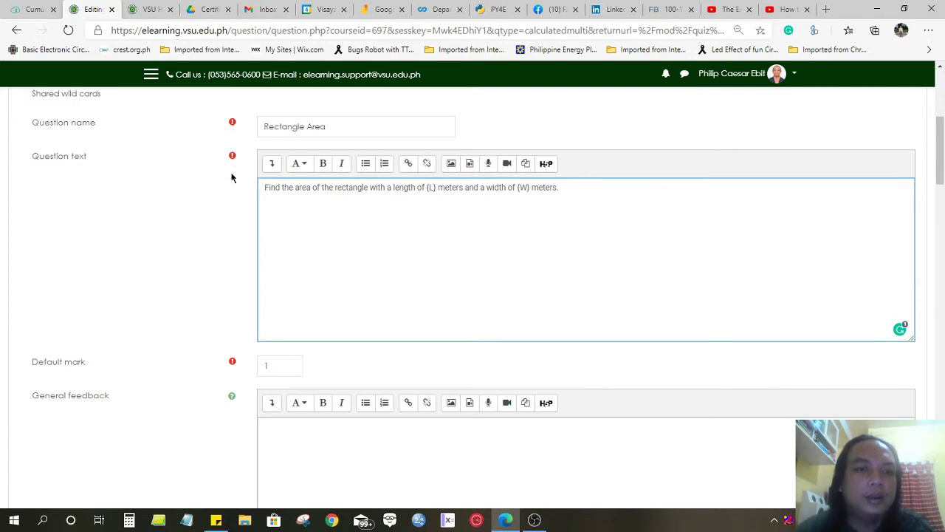
left_click(267, 365)
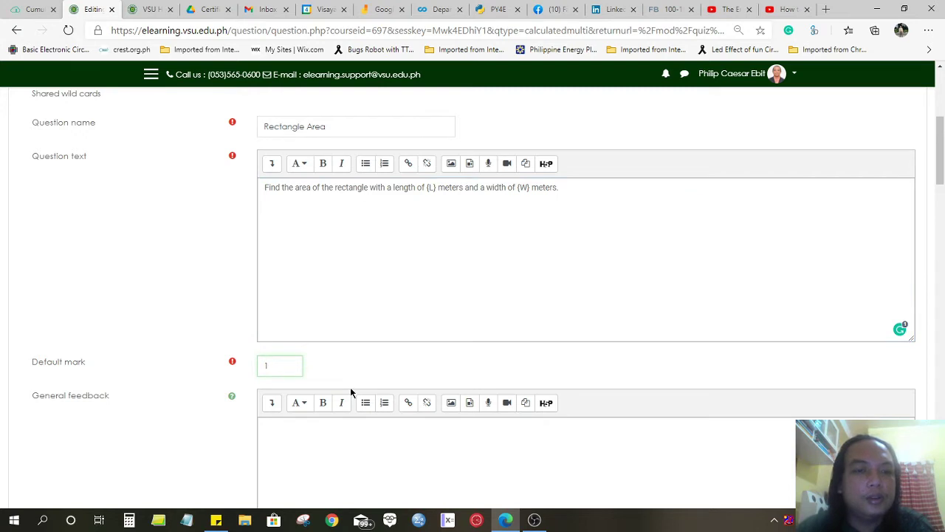
scroll(351, 393, "down", 1)
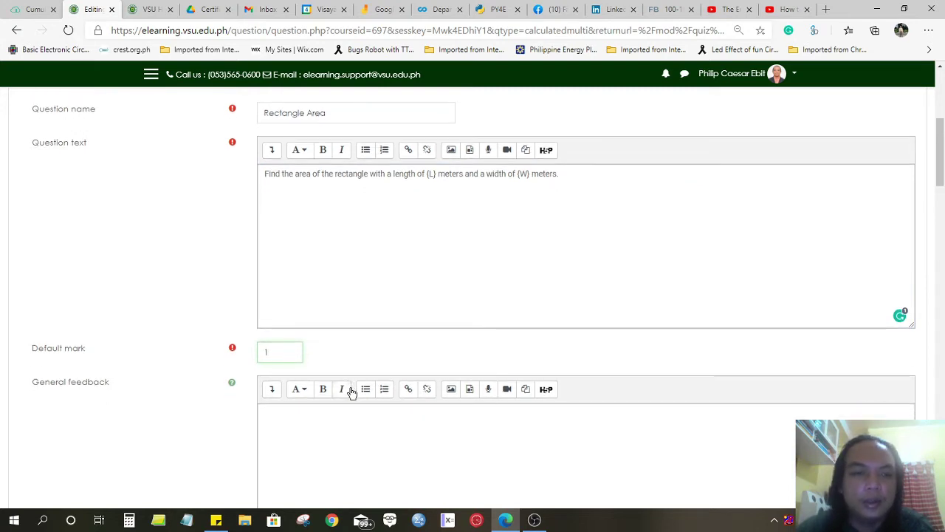
key("BackSpace")
type("2")
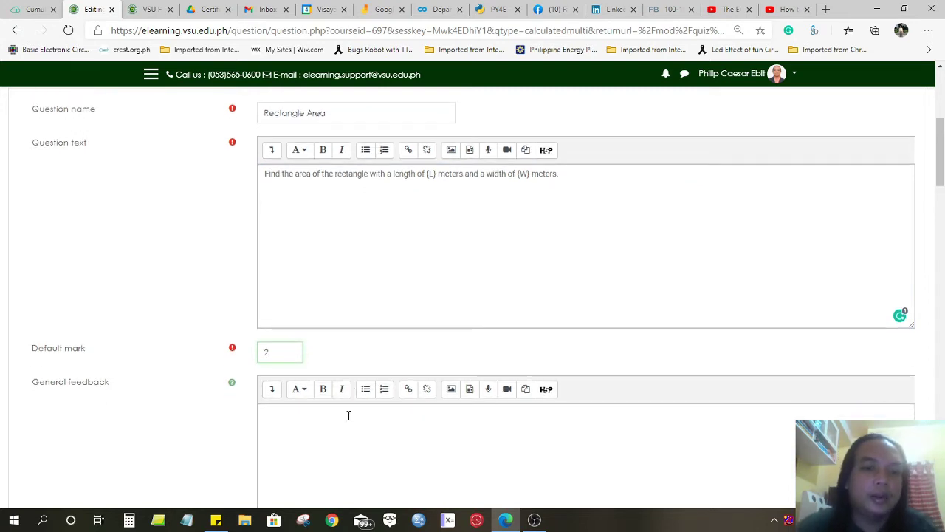
Set the question to accept one answer only, leaving the general feedback empty.
scroll(349, 416, "down", 3)
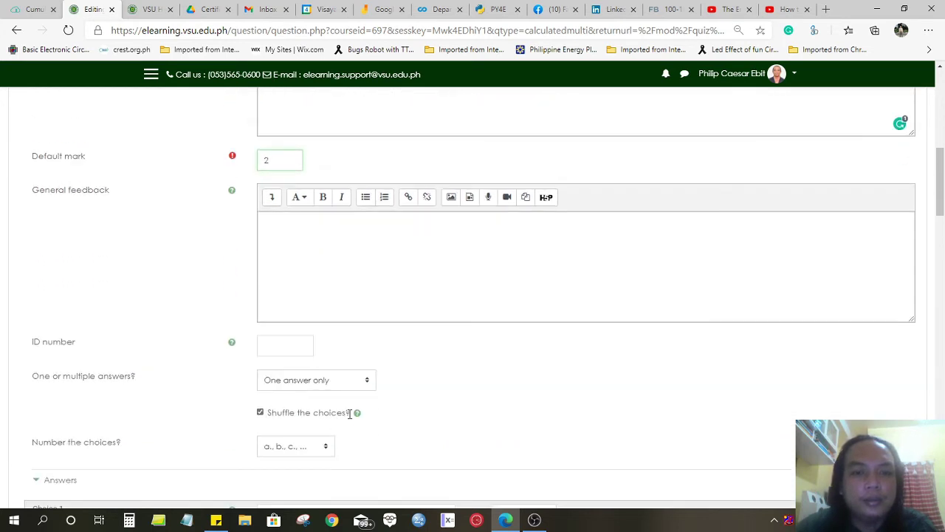
scroll(350, 413, "down", 1)
left_click(351, 239)
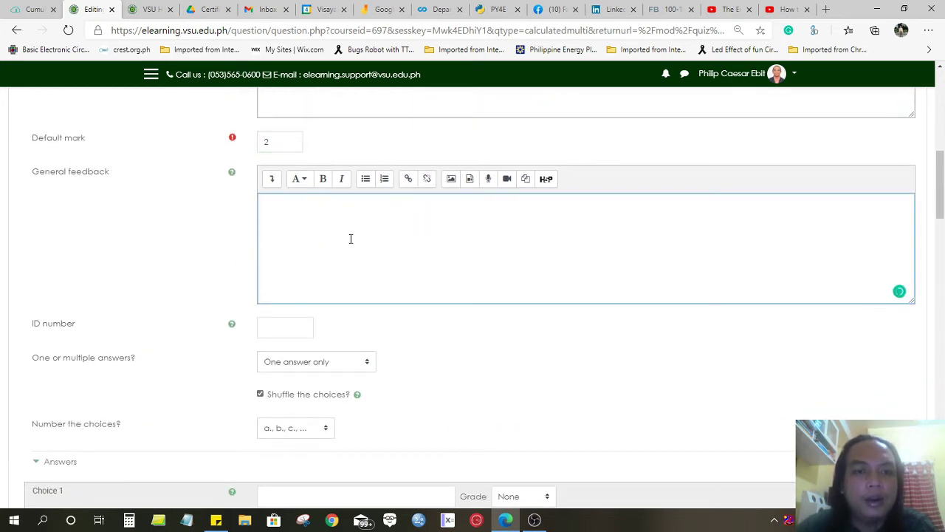
scroll(350, 239, "down", 1)
scroll(351, 238, "down", 1)
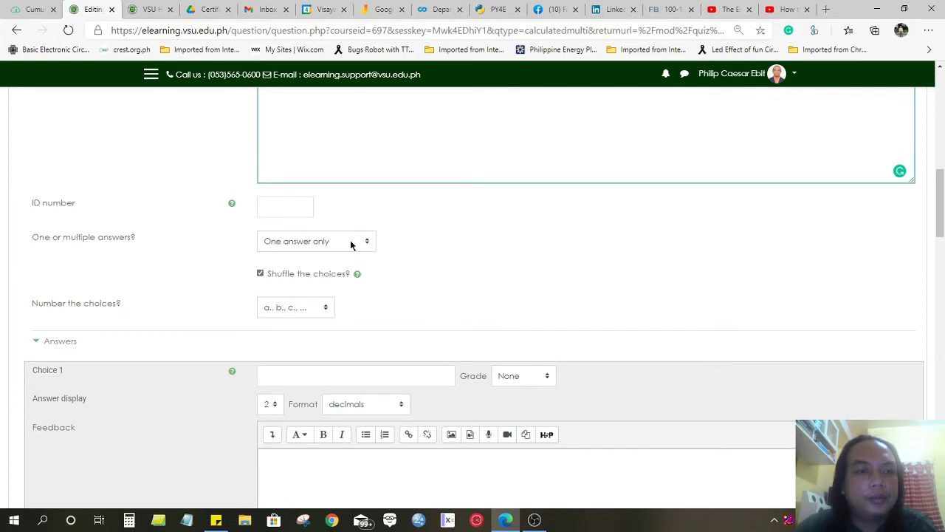
scroll(350, 240, "up", 6)
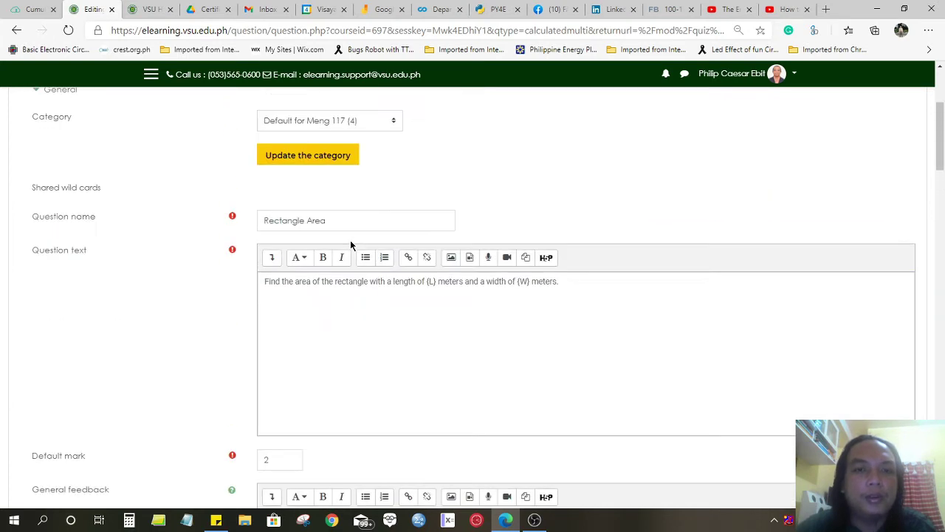
scroll(350, 240, "down", 5)
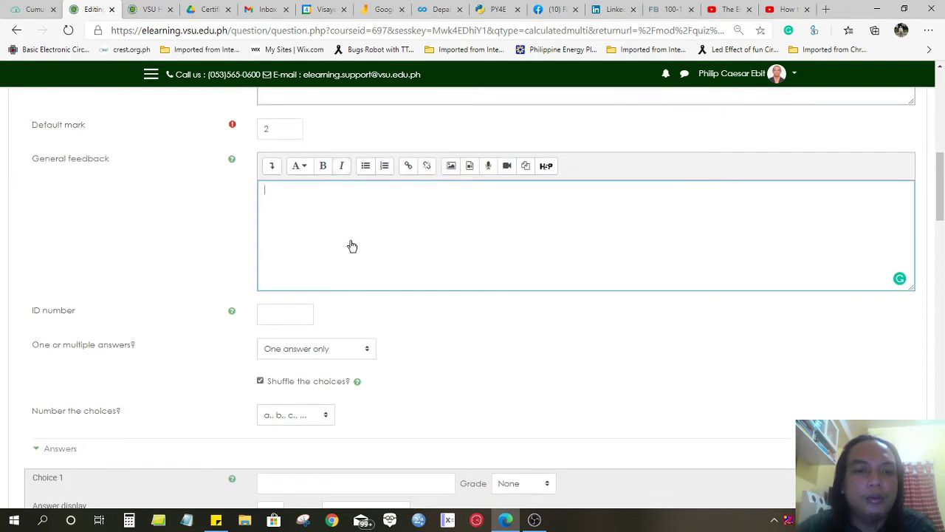
left_click(327, 351)
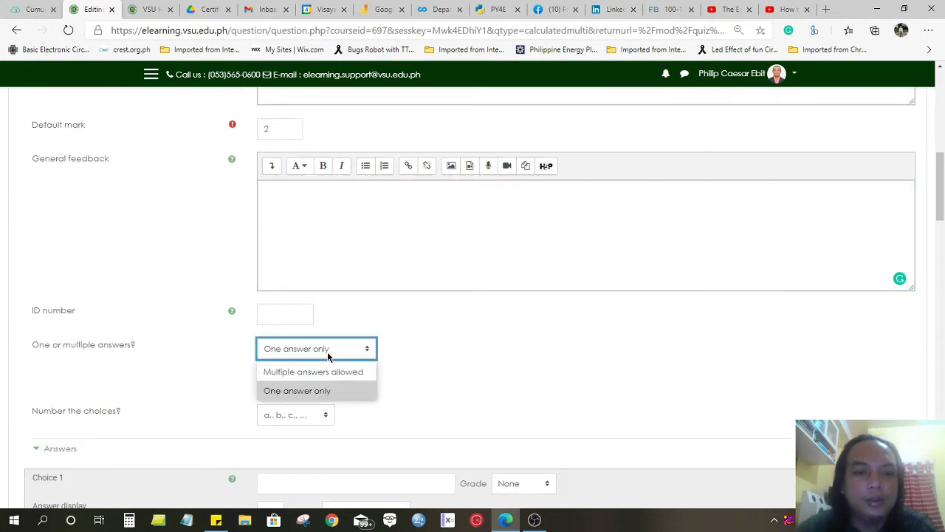
left_click(313, 391)
Set the numbering of the answer choices to "No numbering".
scroll(392, 362, "down", 1)
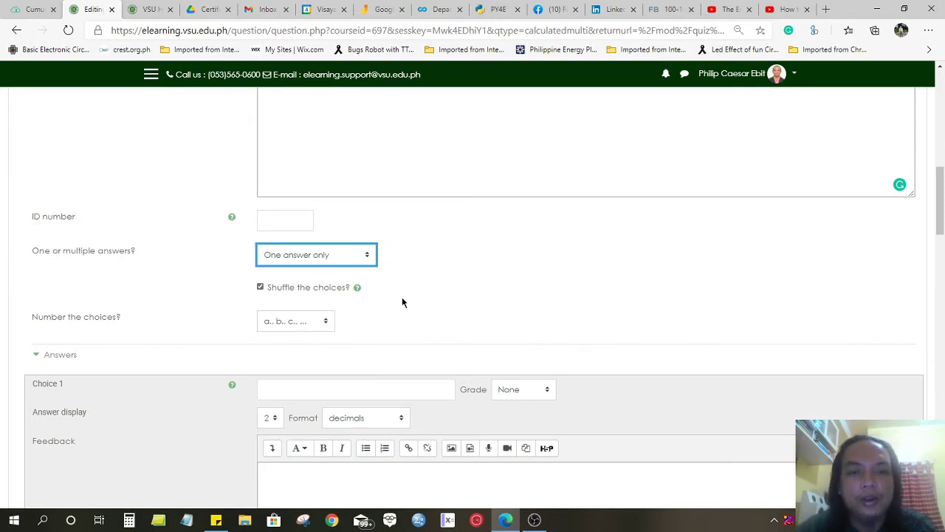
left_click(293, 322)
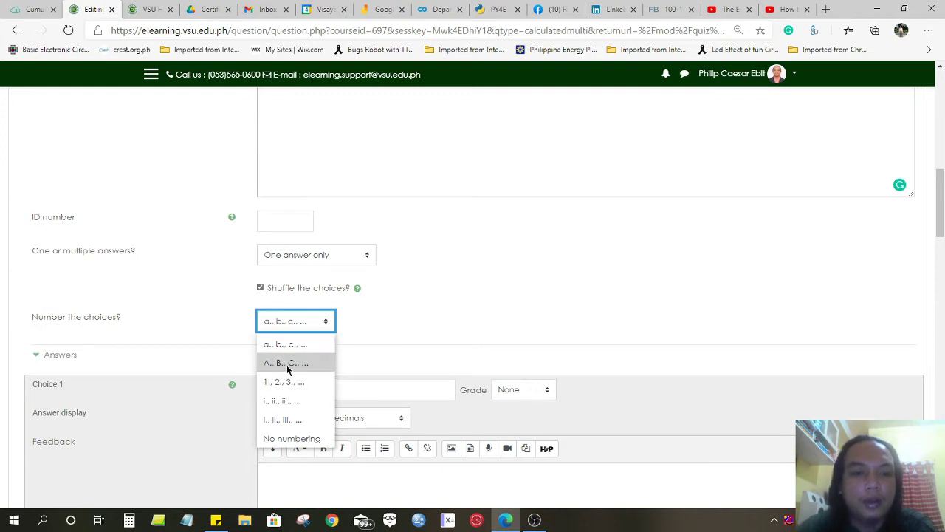
left_click(295, 439)
Set the grade for Choice 1 to 100%.
scroll(424, 265, "down", 2)
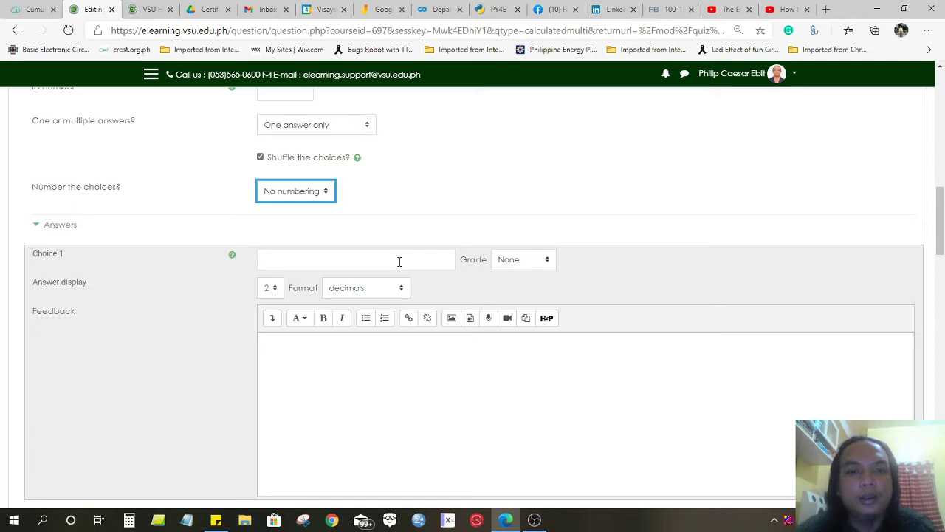
left_click(399, 262)
scroll(436, 254, "up", 1)
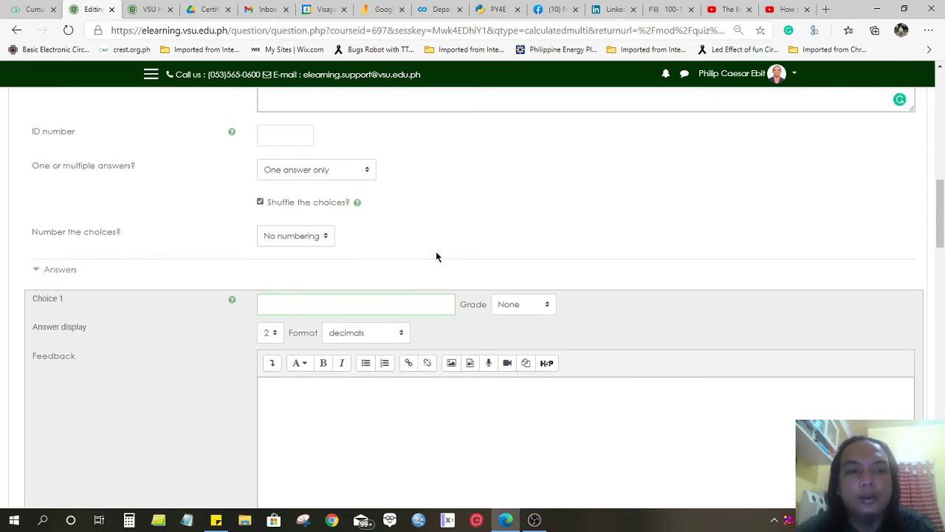
scroll(436, 255, "up", 5)
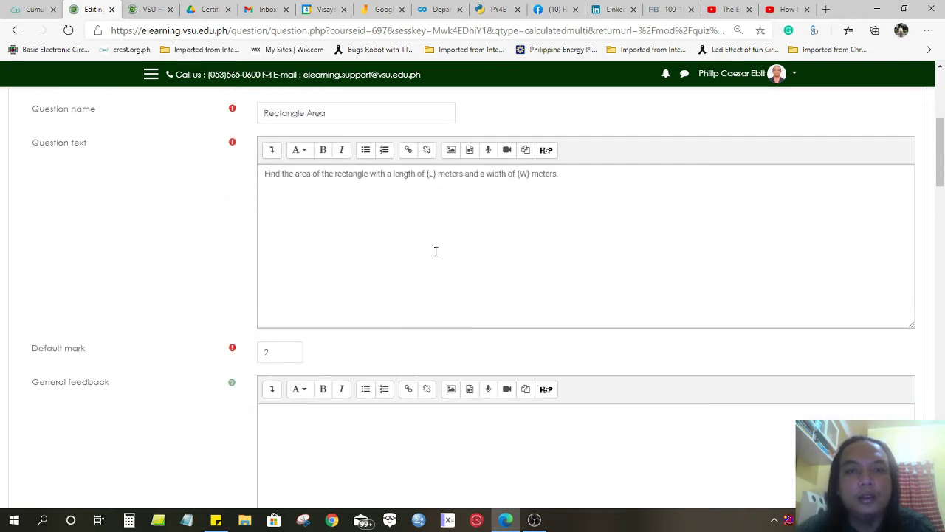
left_click(477, 199)
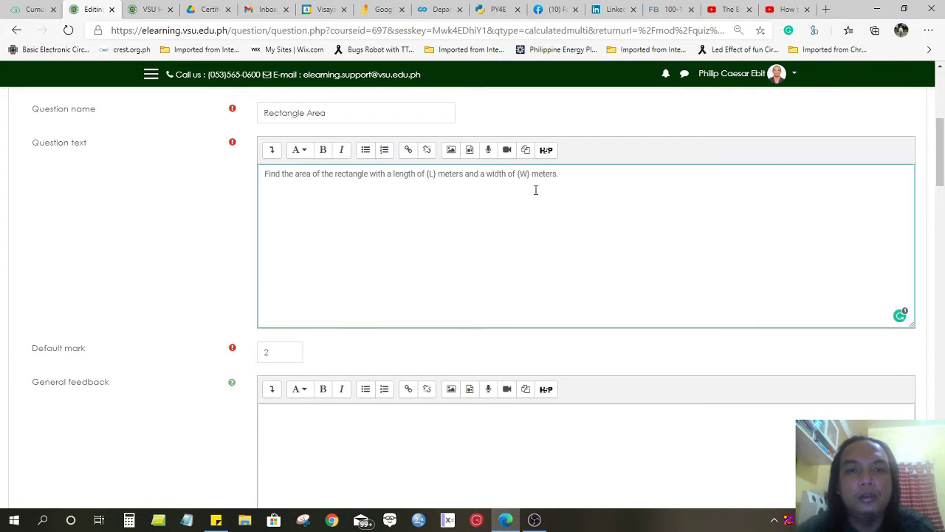
scroll(520, 185, "down", 4)
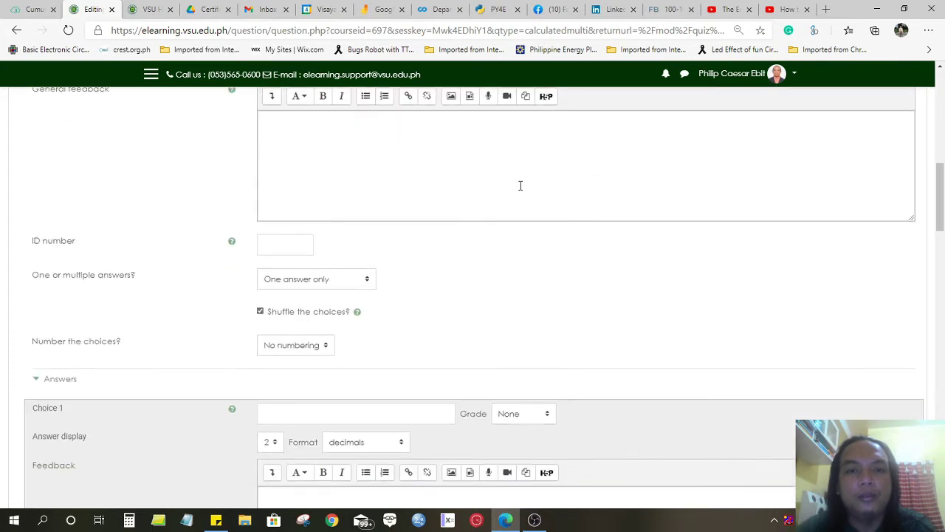
scroll(520, 185, "down", 1)
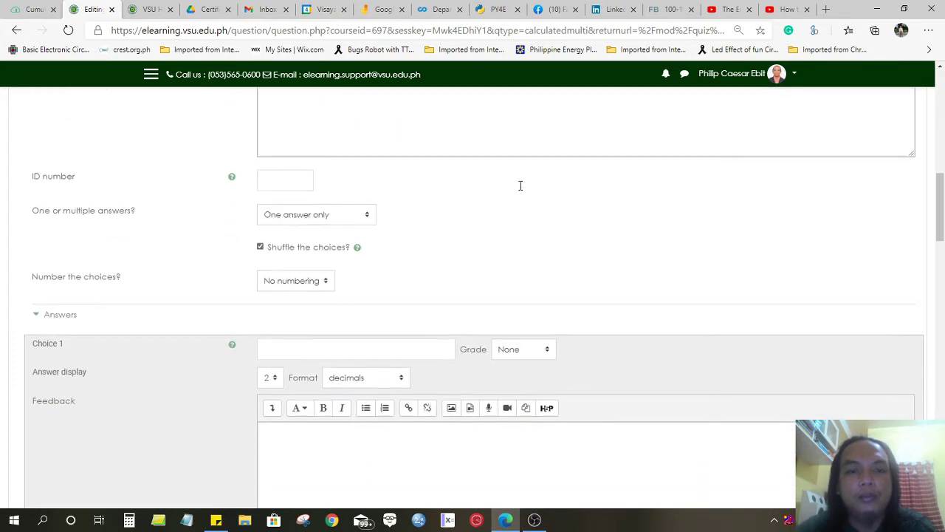
left_click(410, 350)
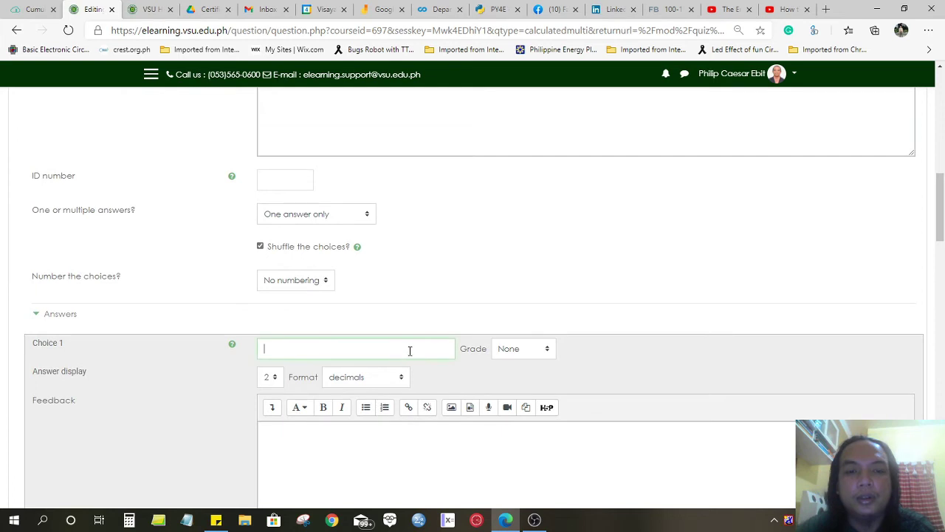
left_click(503, 347)
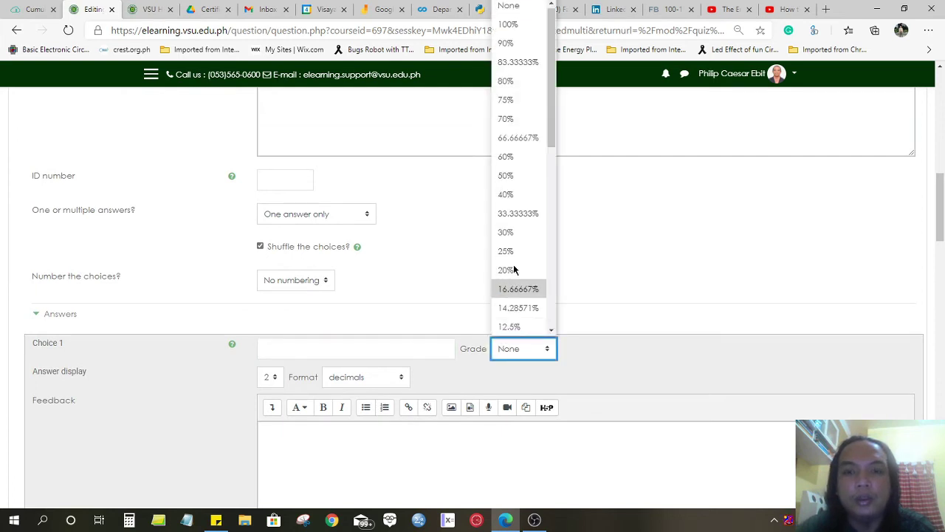
left_click(524, 25)
left_click(578, 359)
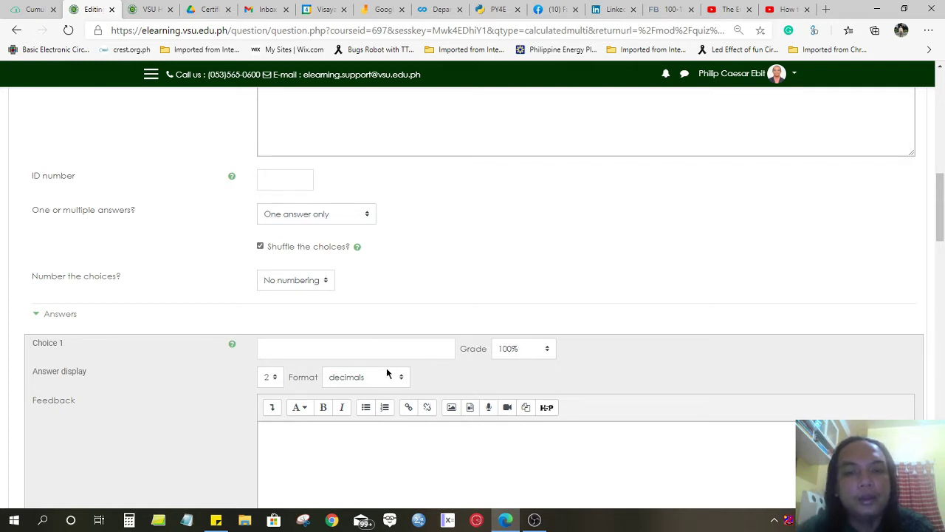
Try allowing multiple answers for the question with a 25% grade for Choice 1.
left_click(359, 219)
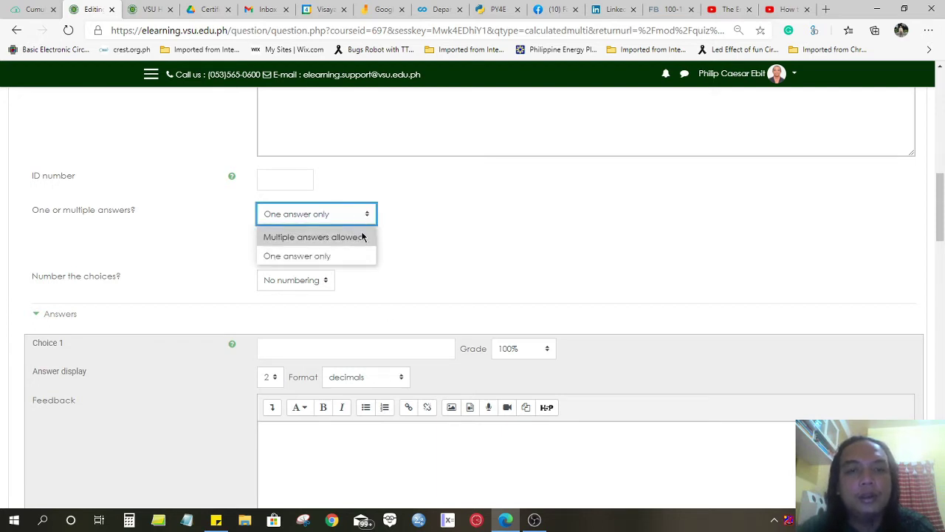
left_click(406, 227)
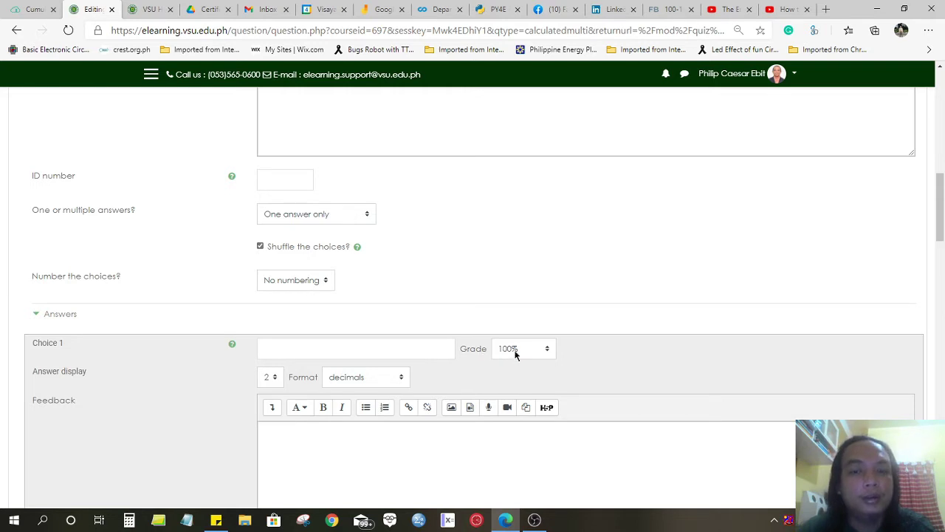
left_click(354, 213)
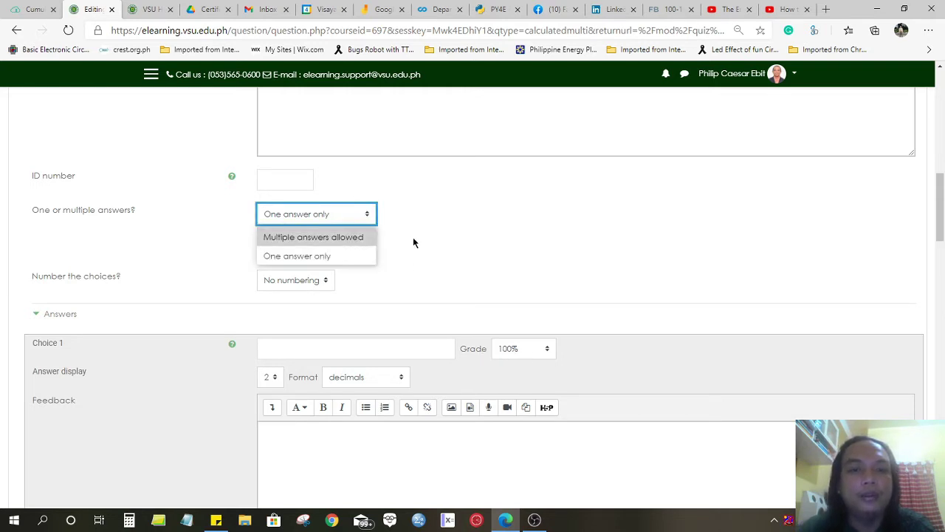
left_click(352, 238)
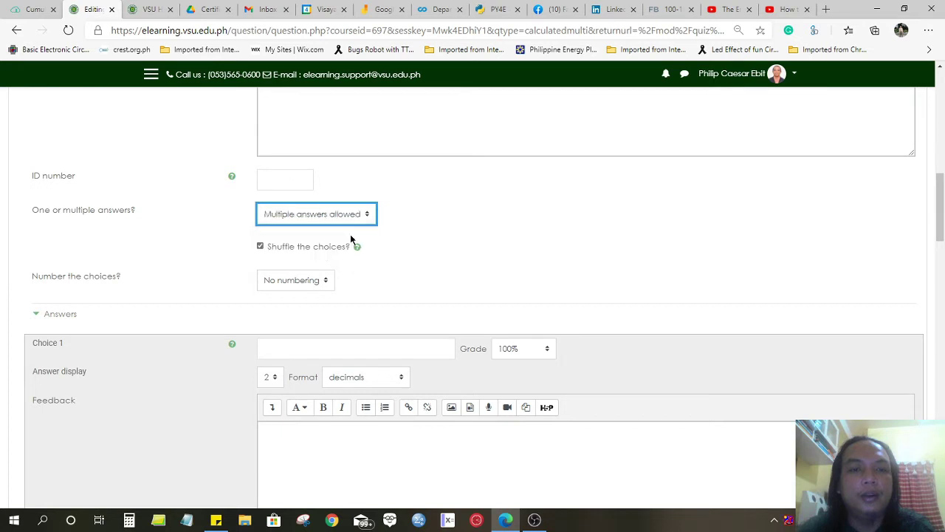
left_click(510, 350)
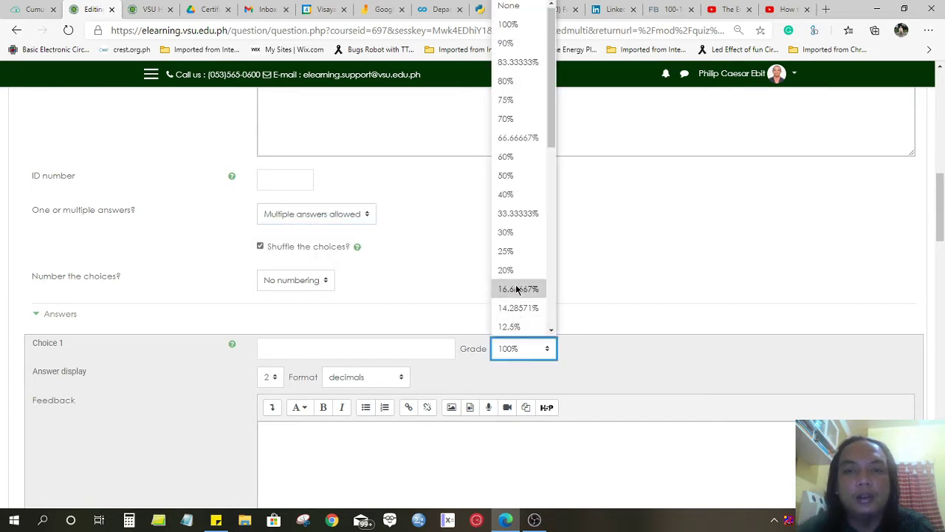
left_click(519, 252)
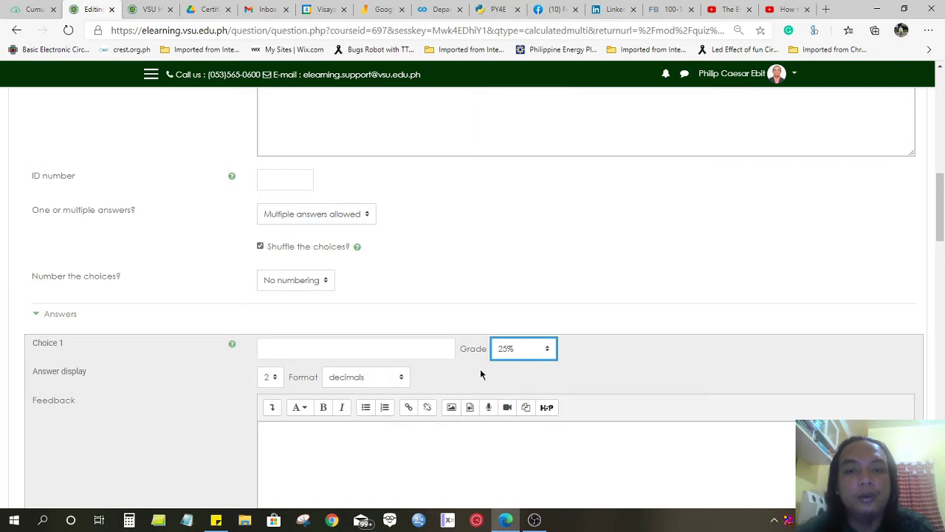
Switch the question back to one answer only and set the grade for Choice 1 to 100%.
left_click(357, 212)
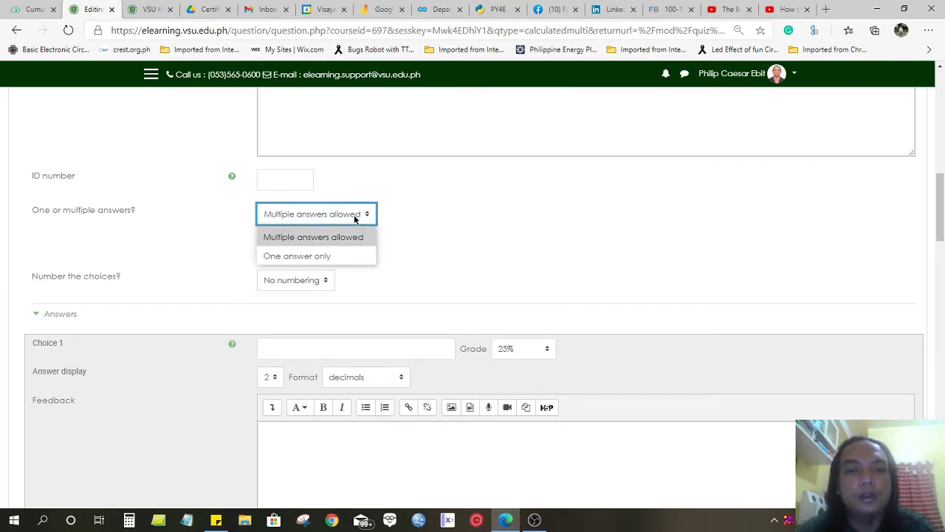
left_click(368, 255)
left_click(506, 347)
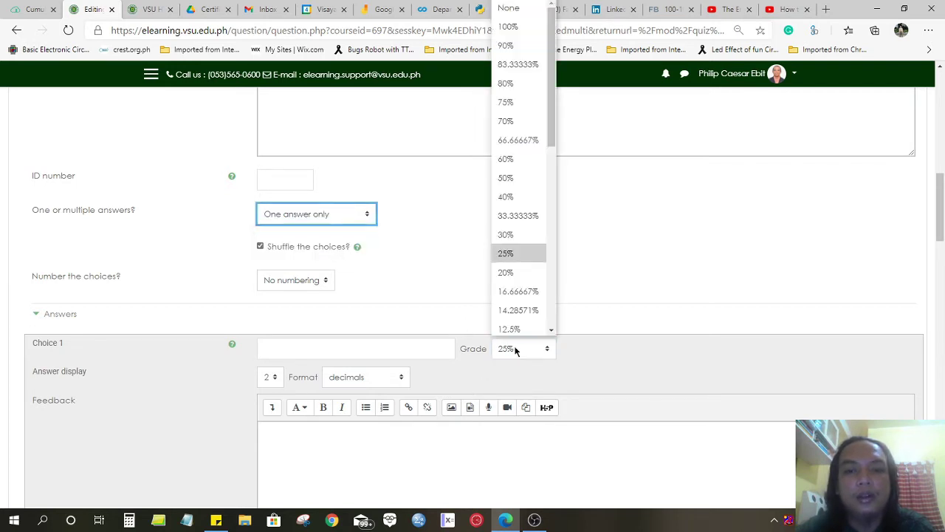
left_click(525, 28)
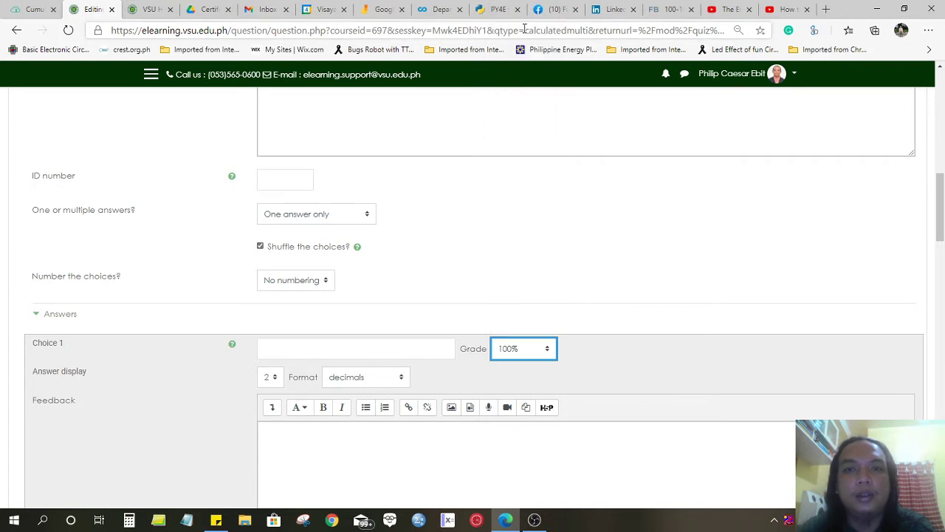
Enter the area formula {= {L}*{W} } as the answer for Choice 1, using the wild cards from the question text.
left_click(374, 345)
scroll(455, 279, "up", 5)
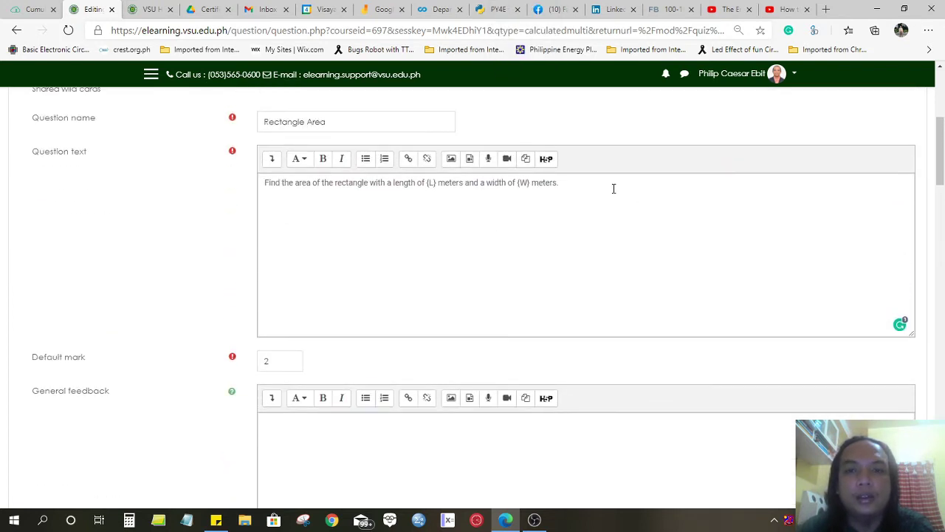
left_click(587, 189)
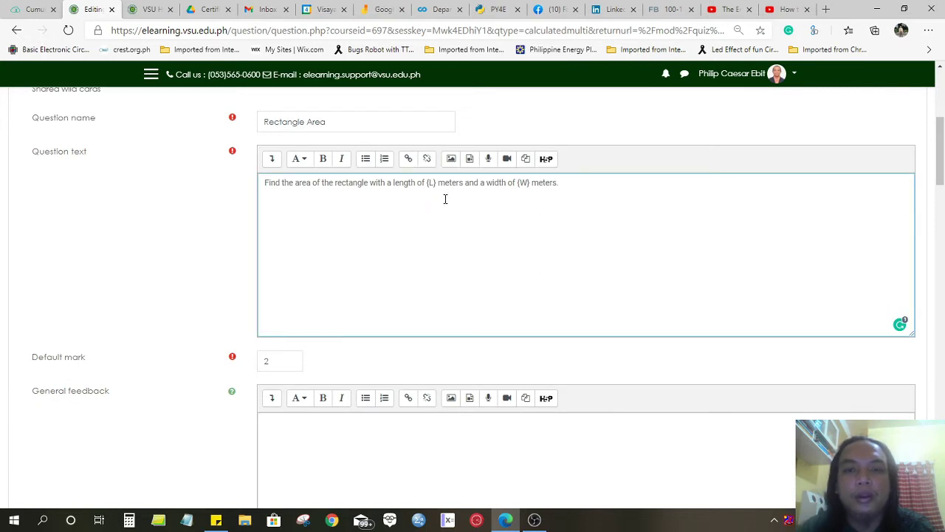
scroll(540, 234, "down", 3)
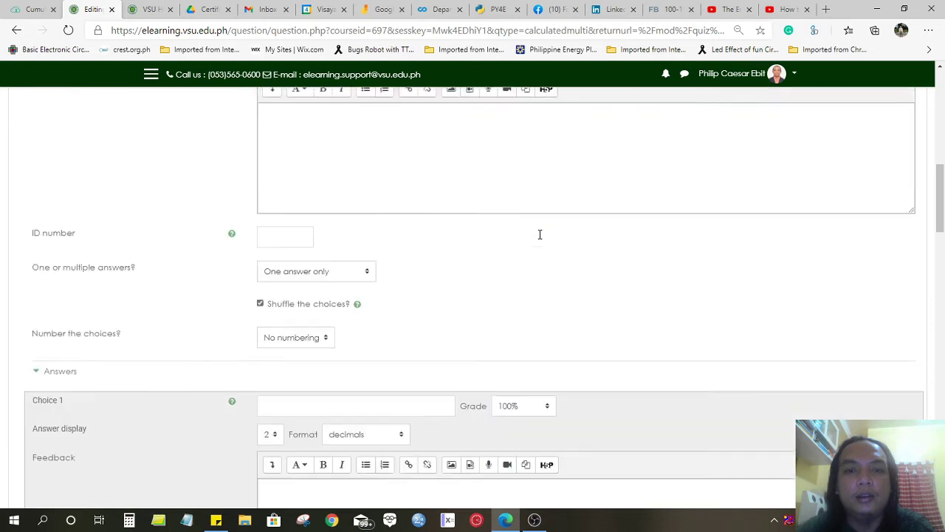
left_click(372, 294)
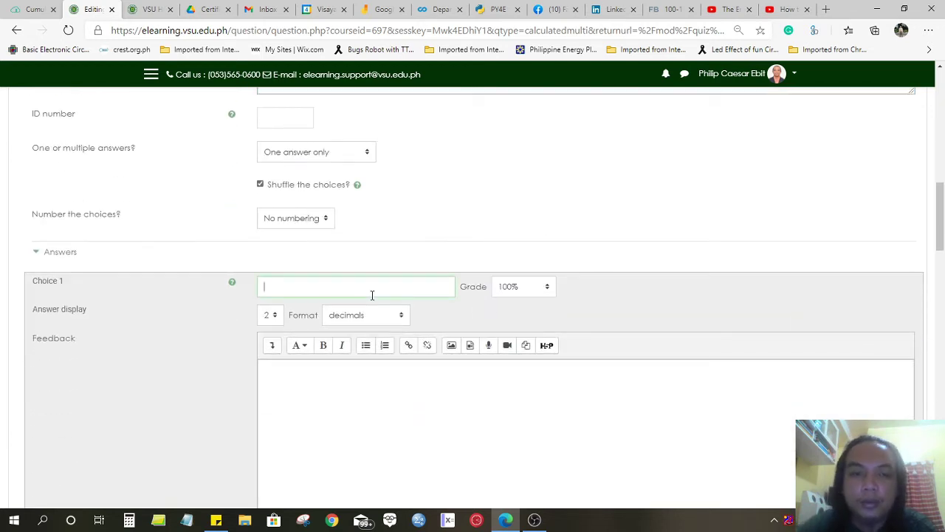
type("{=")
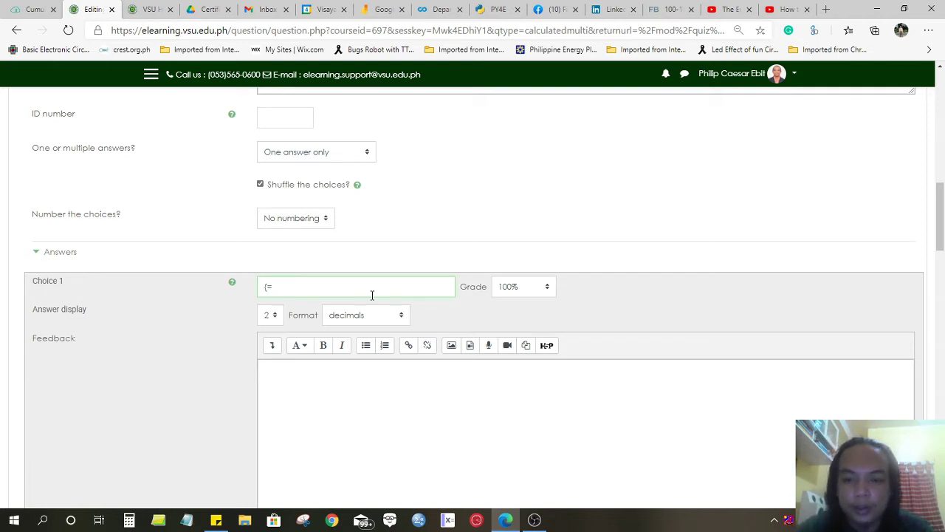
type("{")
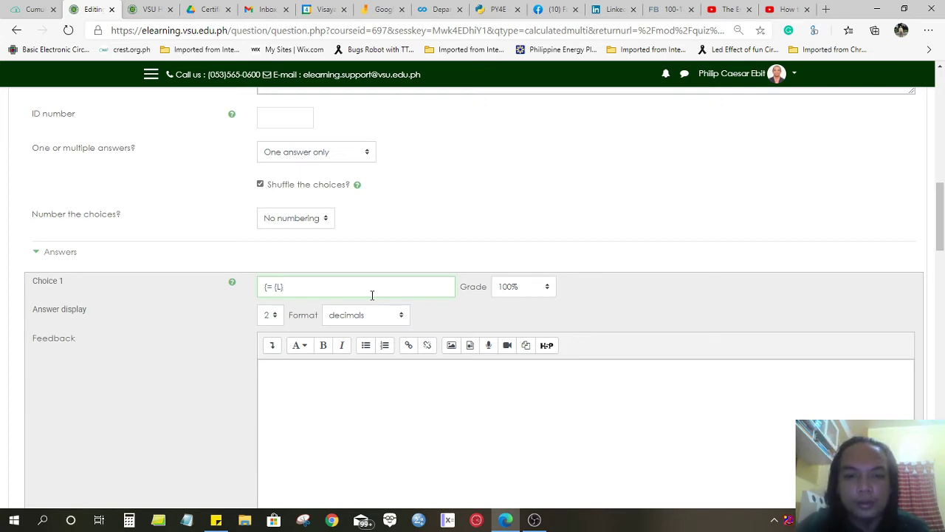
type("L}*")
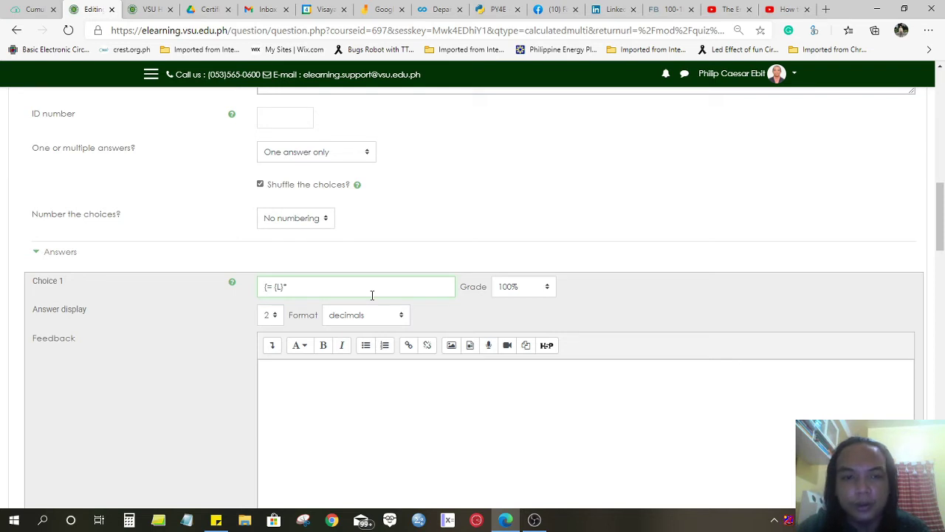
type("{W")
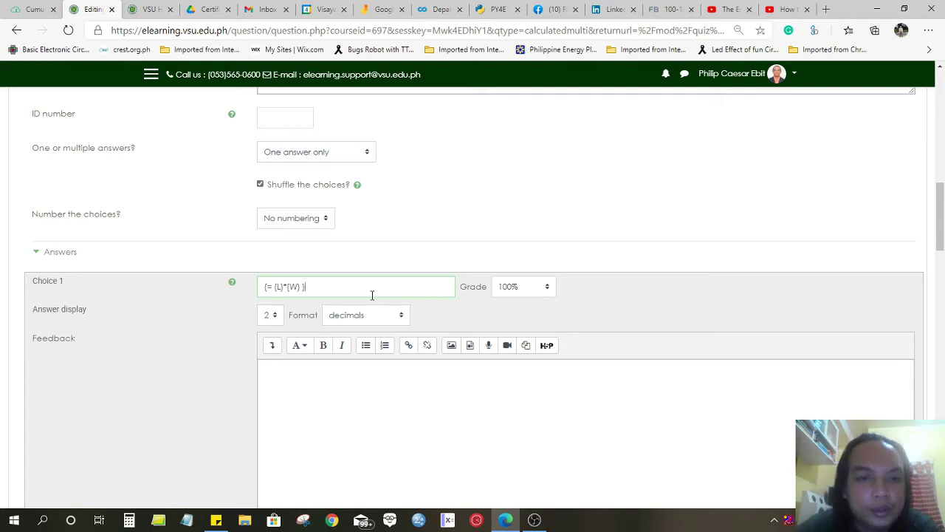
scroll(351, 268, "down", 2)
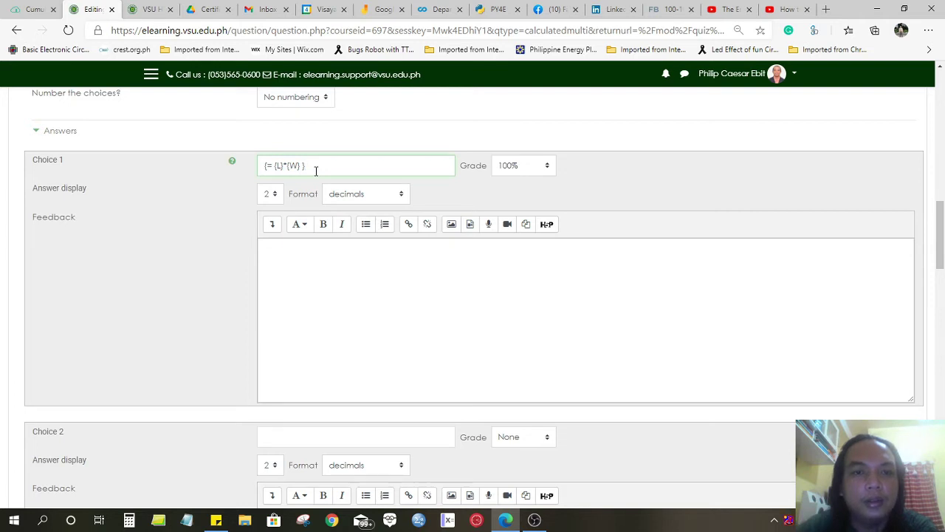
Set the answer display for Choice 1 to 2 decimals.
left_click(276, 193)
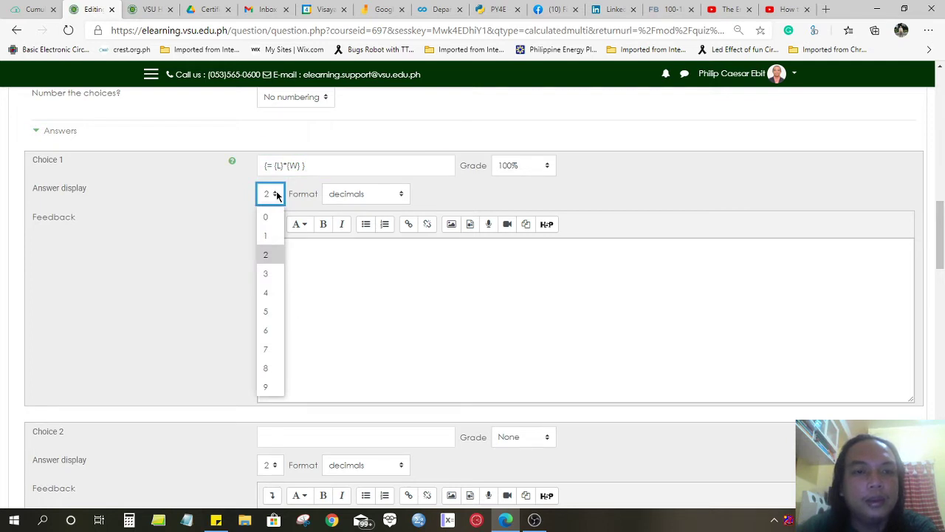
left_click(274, 254)
key("Tab")
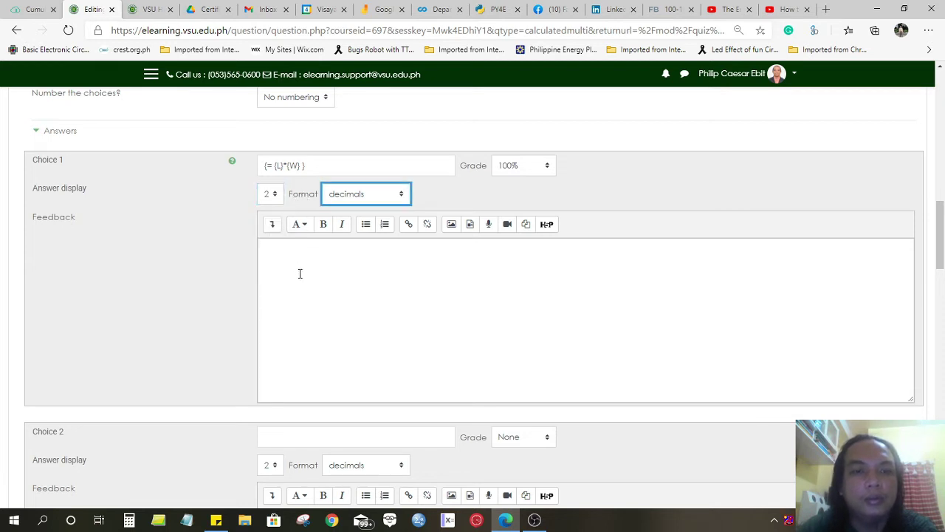
Enter the feedback "You got the correct answer. Keep it up!" for Choice 1.
left_click(302, 266)
scroll(303, 266, "down", 2)
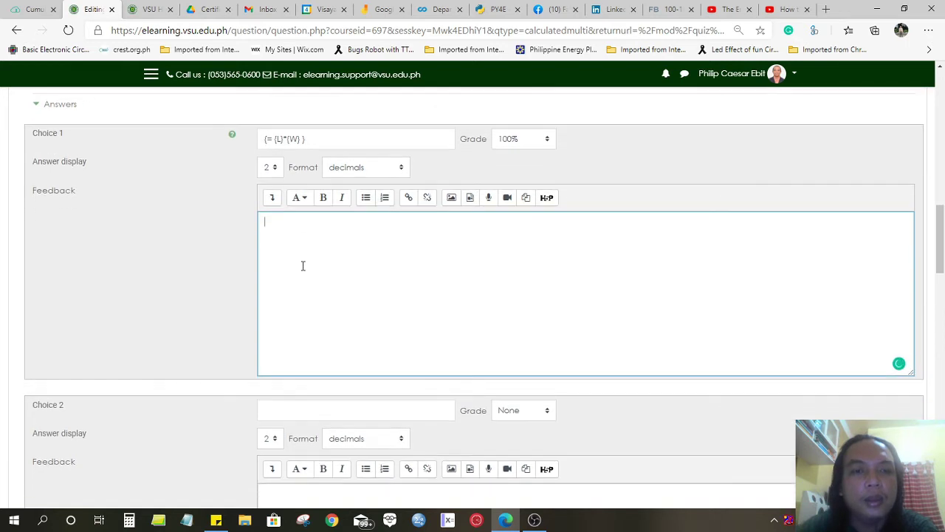
scroll(310, 200, "up", 1)
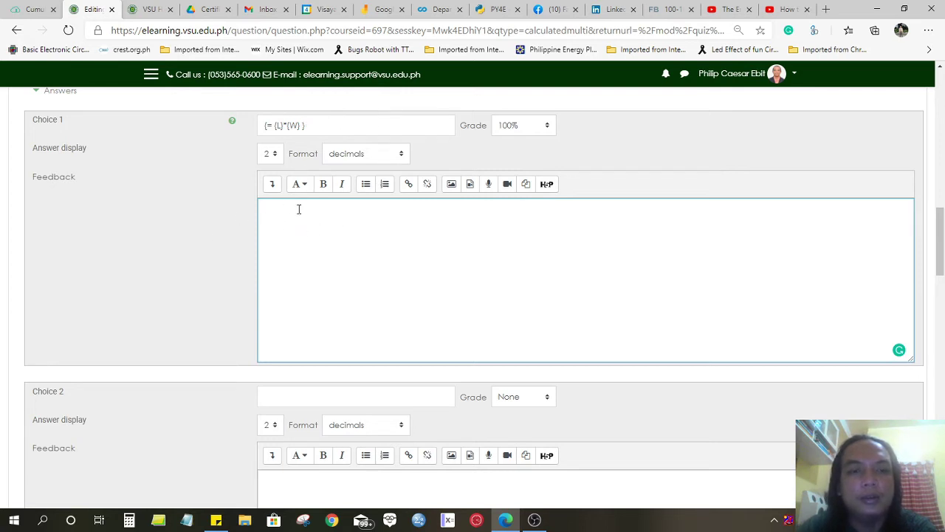
type("You")
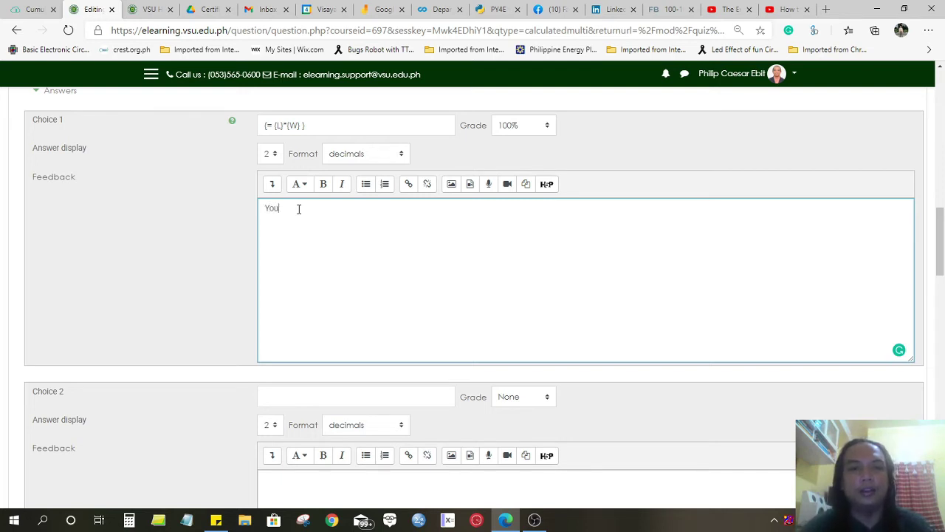
type(" got the ")
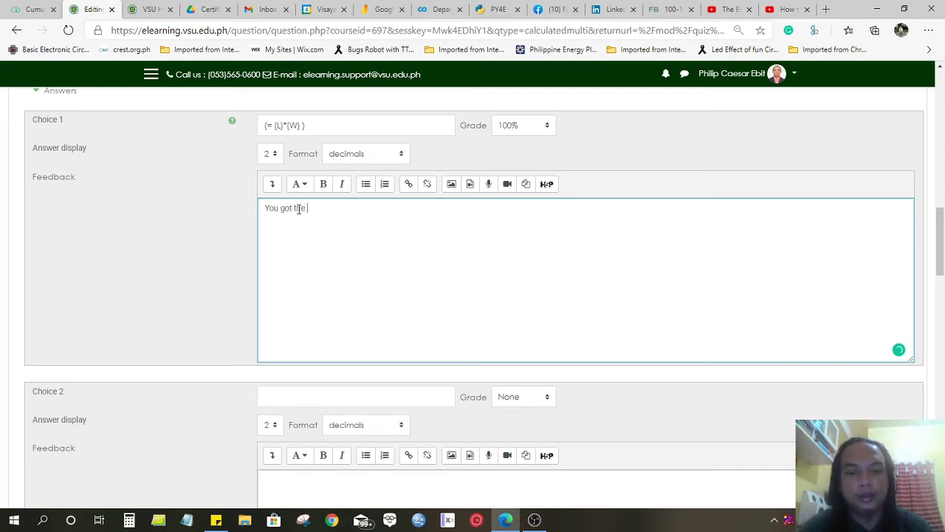
type("correct ")
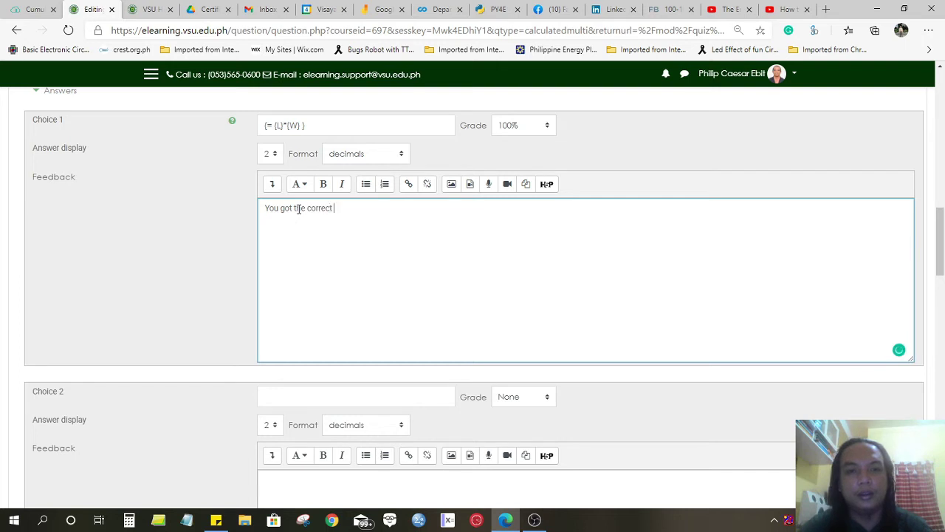
type("answer.")
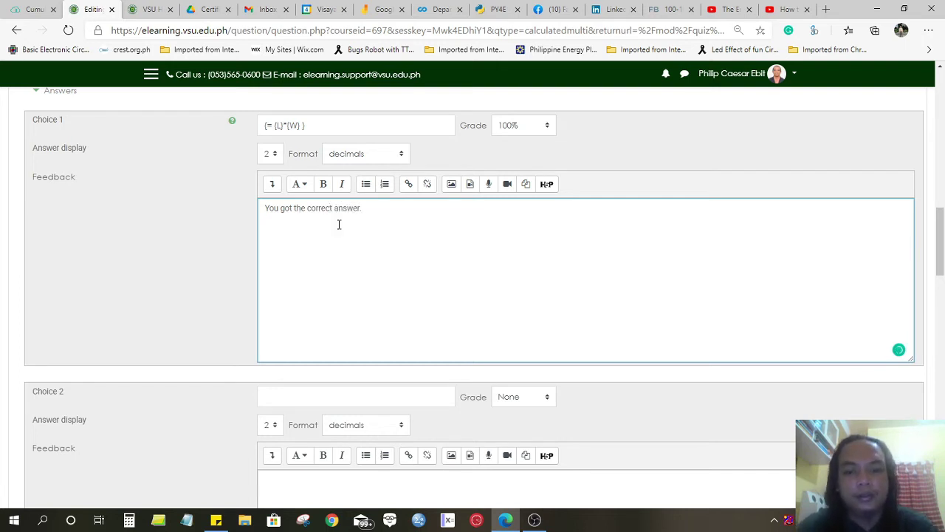
type(" Keep")
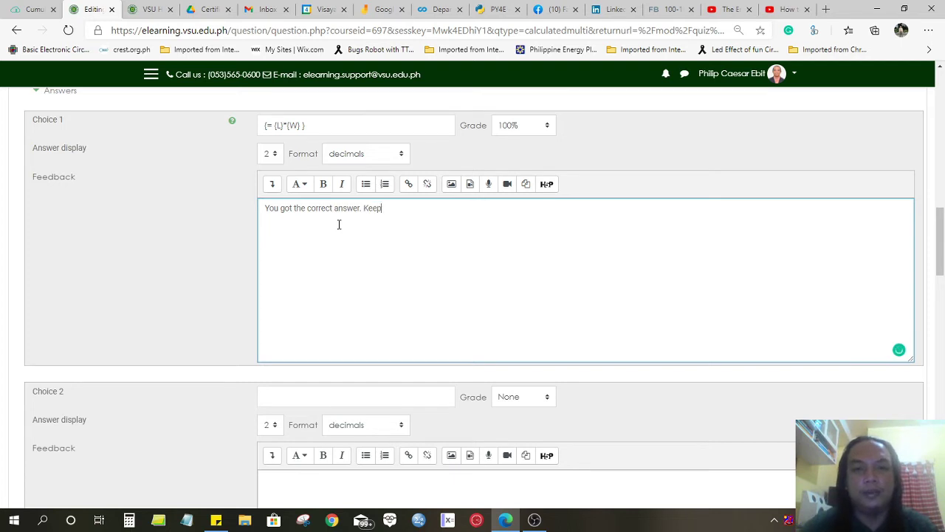
type(" it up!")
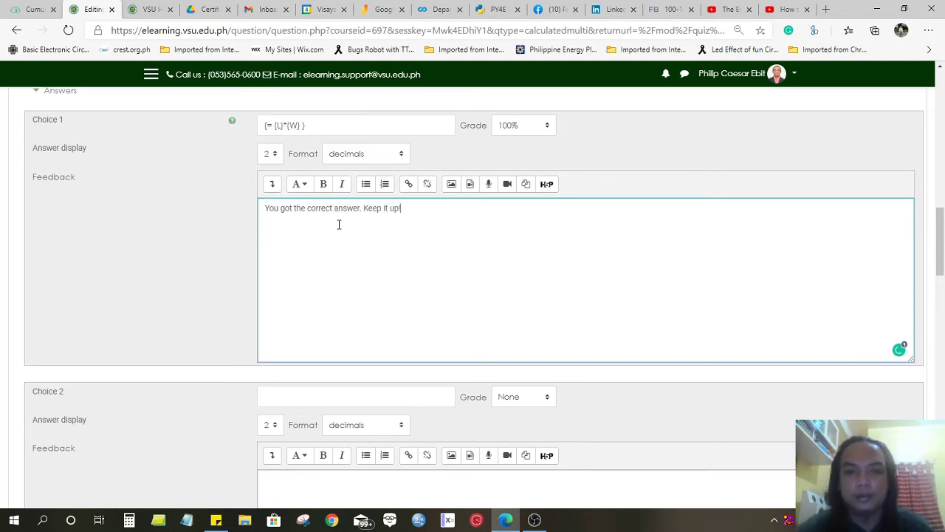
Copy the Choice 1 formula into Choice 2 and change it to a division: {= {L}/{W} }.
scroll(396, 239, "down", 2)
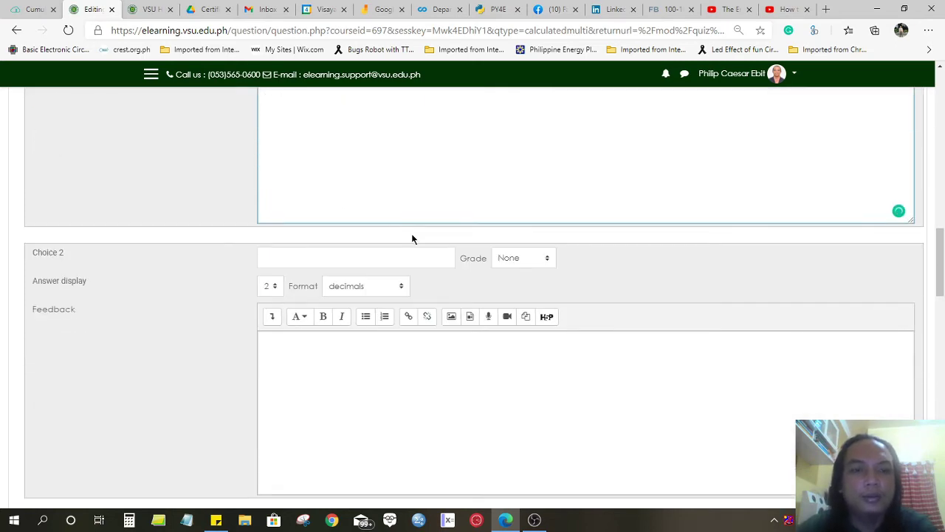
scroll(411, 233, "up", 3)
scroll(411, 233, "down", 2)
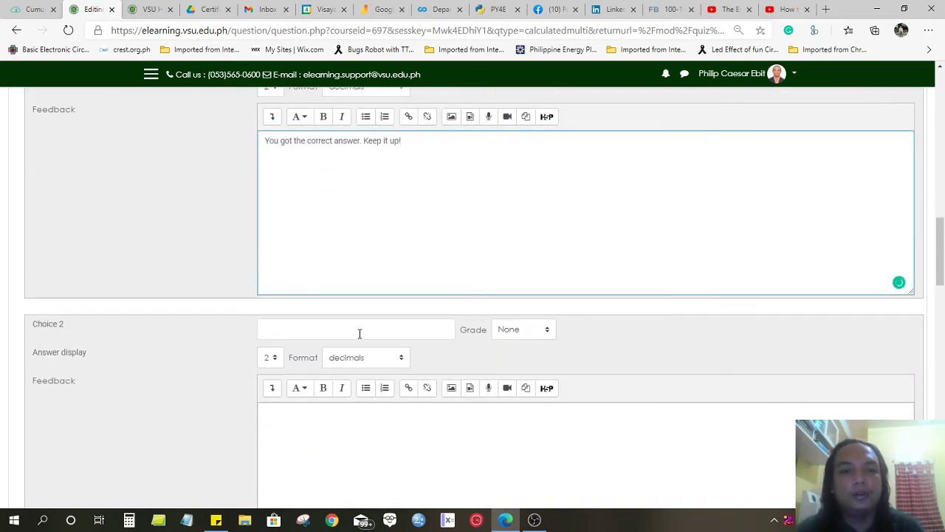
left_click(359, 333)
scroll(434, 309, "up", 2)
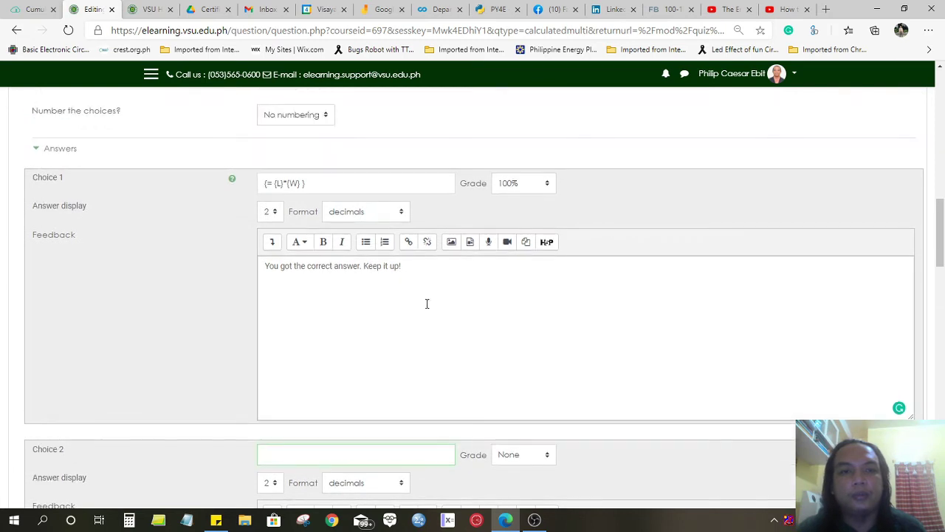
left_click_drag(308, 183, 250, 183)
key("ctrl+c")
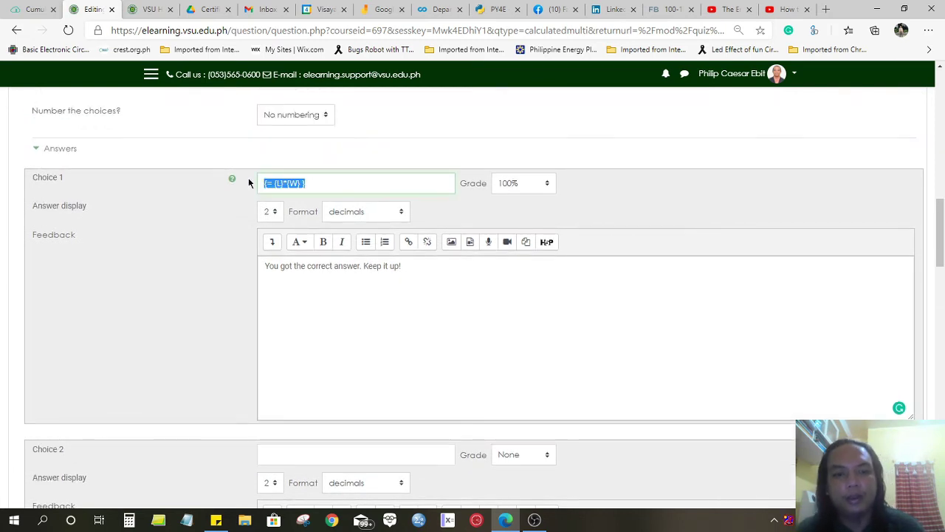
scroll(271, 259, "down", 2)
left_click(294, 329)
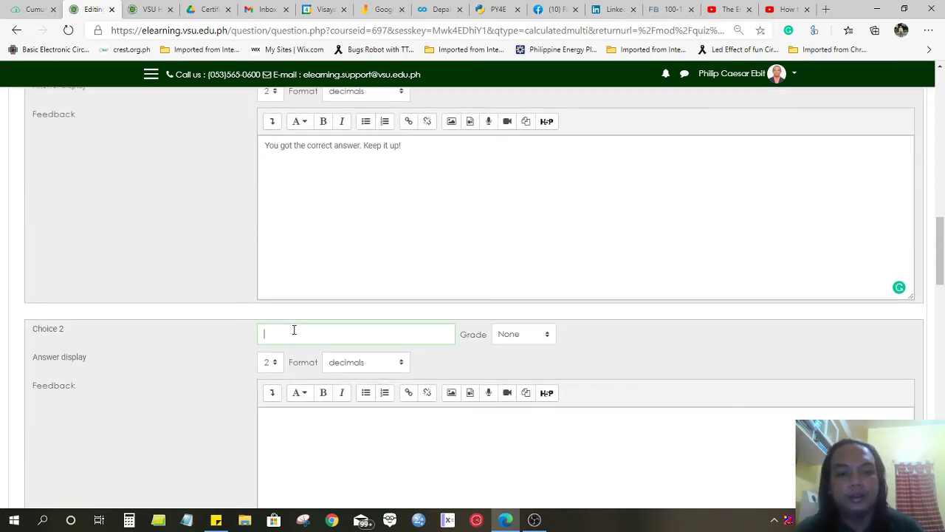
key("ctrl+v")
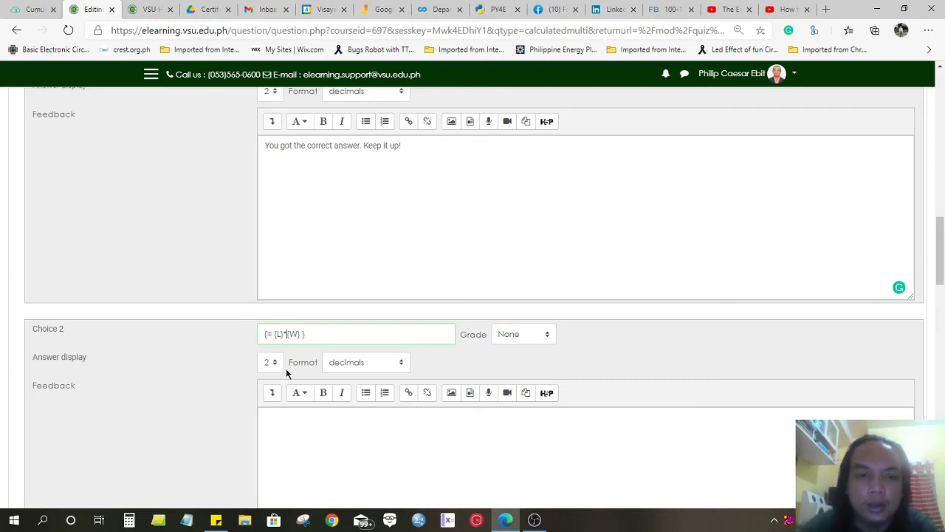
key("BackSpace")
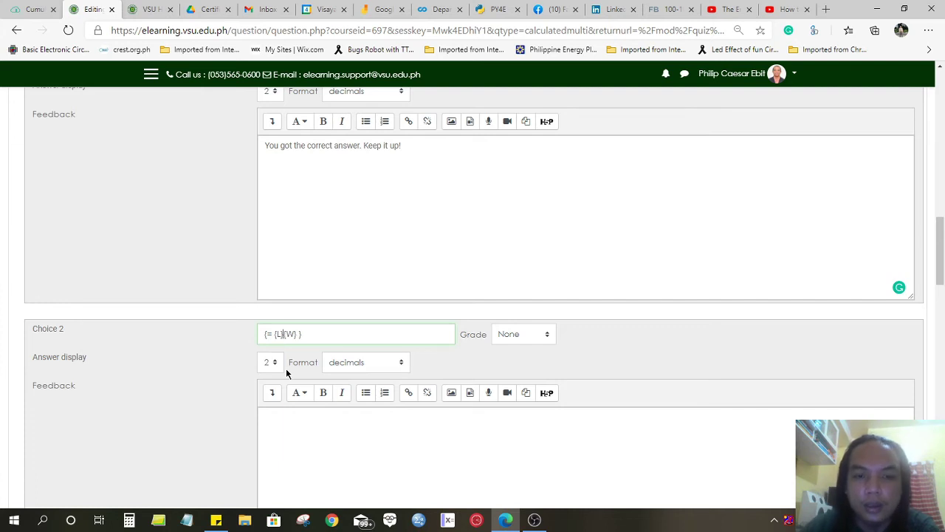
type("/")
Enter the feedback "Incorrect answer." for Choice 2.
scroll(358, 339, "down", 5)
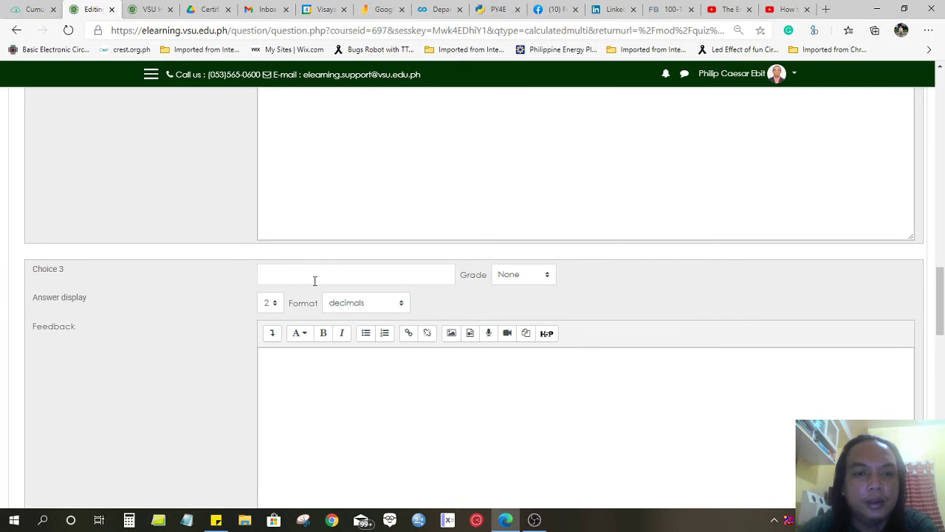
left_click(315, 281)
scroll(315, 280, "up", 2)
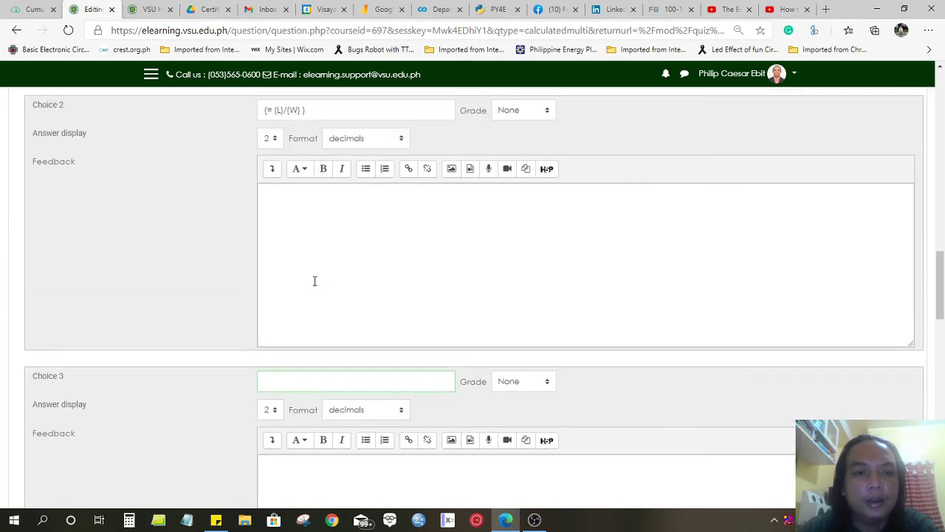
left_click(314, 209)
type("Inc")
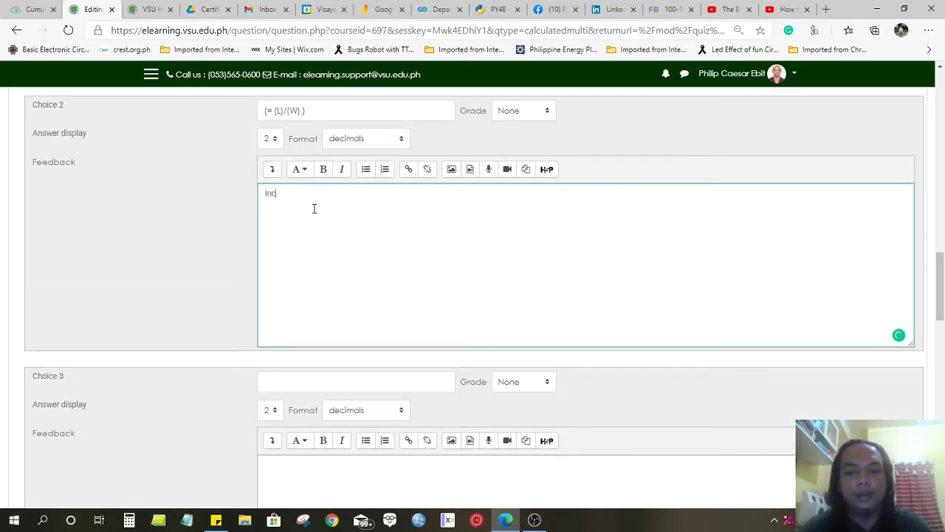
type("orrect")
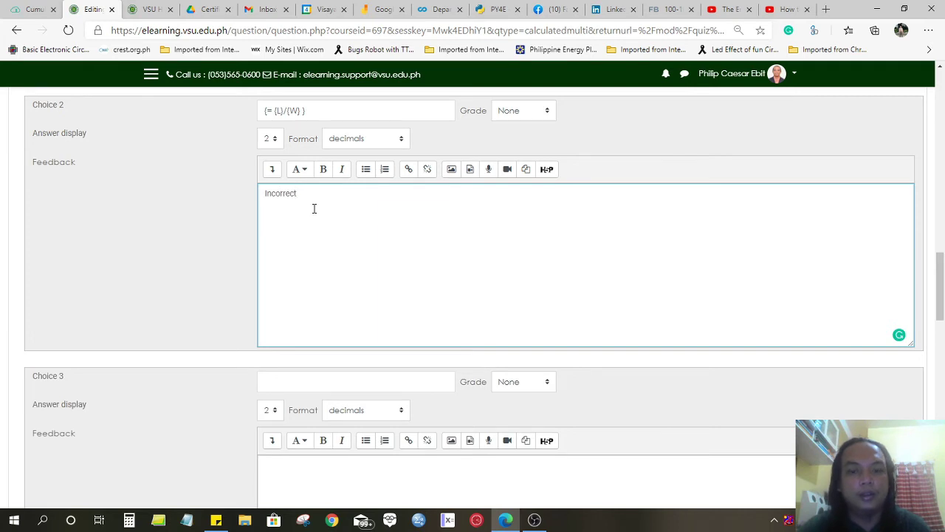
type(" answer")
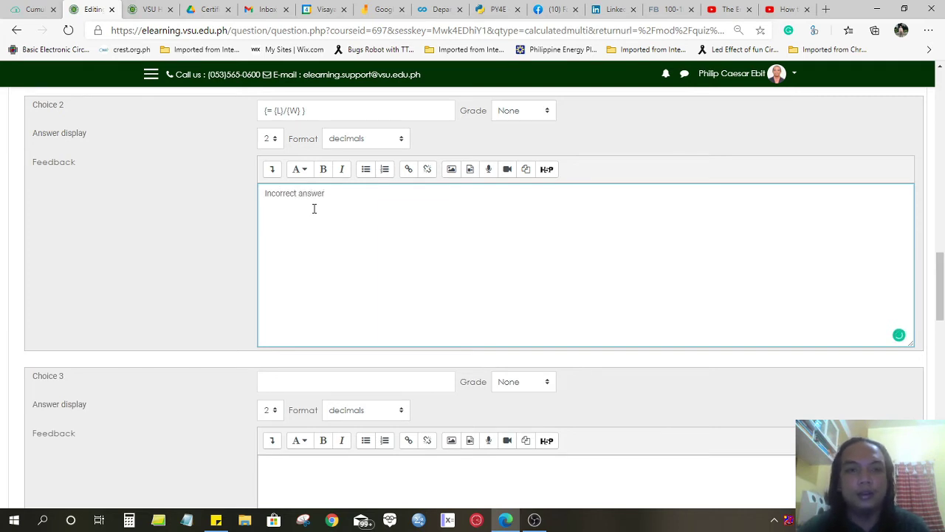
type(".")
Fill in Choice 3 with the copied area formula, multiplied by 2: {= {L}*{W}*2 }.
scroll(338, 218, "down", 2)
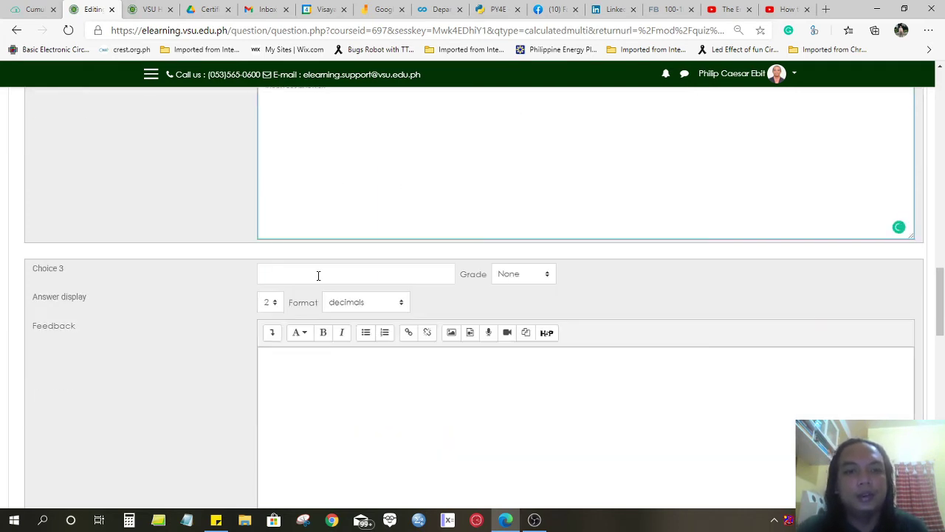
left_click(318, 273)
type("(= {L}*{W} )")
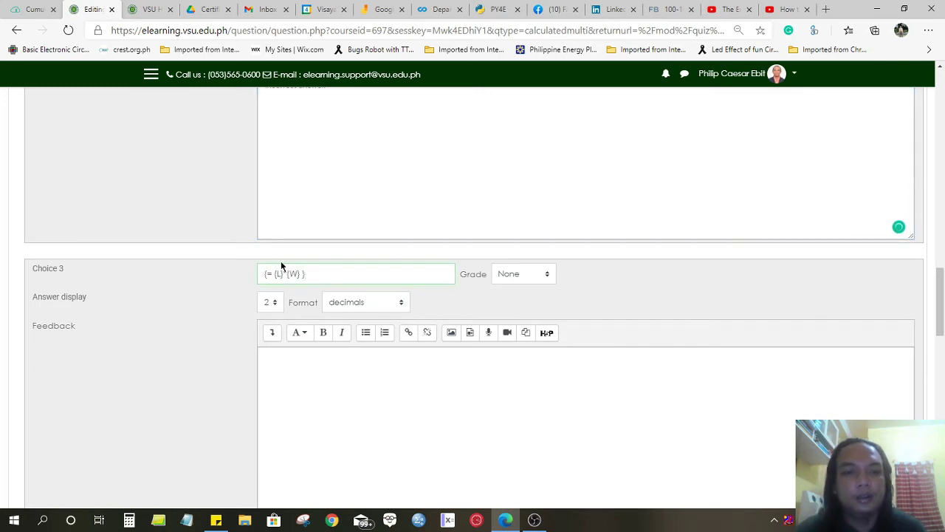
left_click(301, 273)
key("BackSpace")
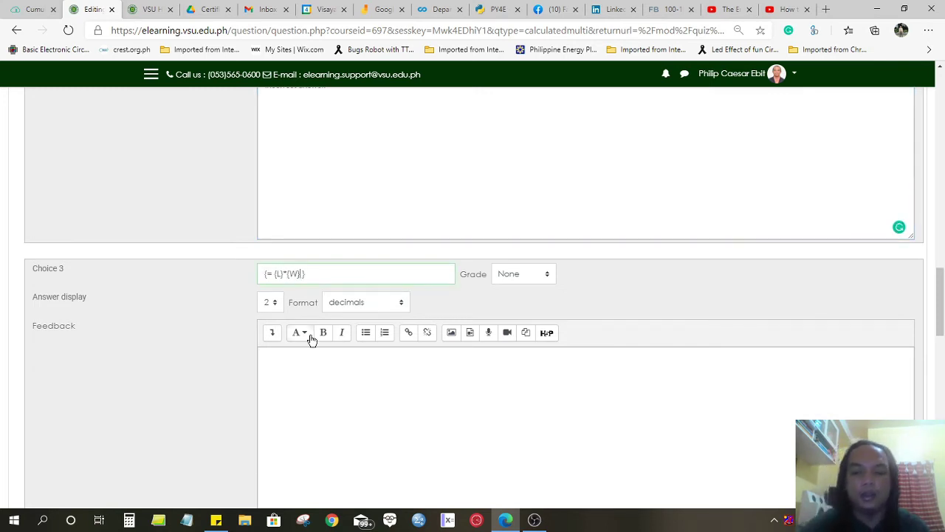
type("^2")
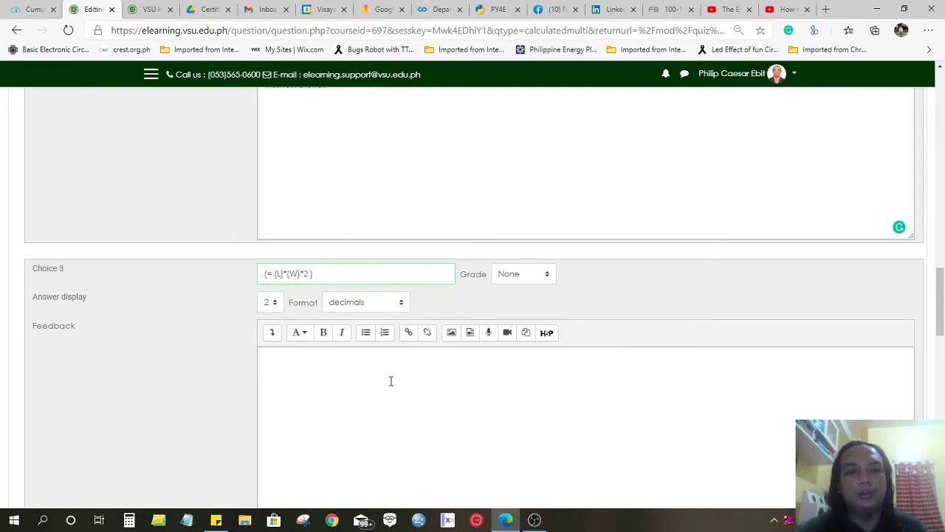
Enter the feedback "Incorrect answer." for Choice 3.
scroll(391, 381, "down", 1)
scroll(391, 381, "down", 2)
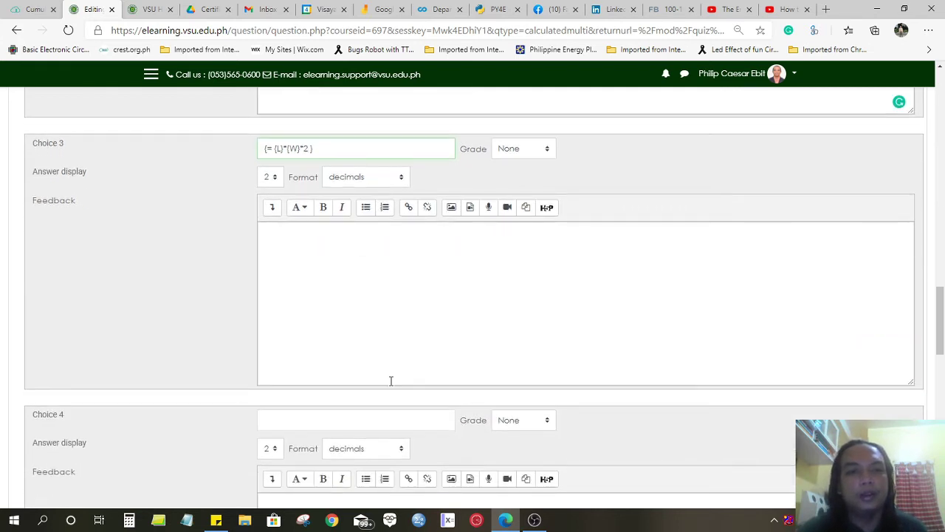
left_click(374, 249)
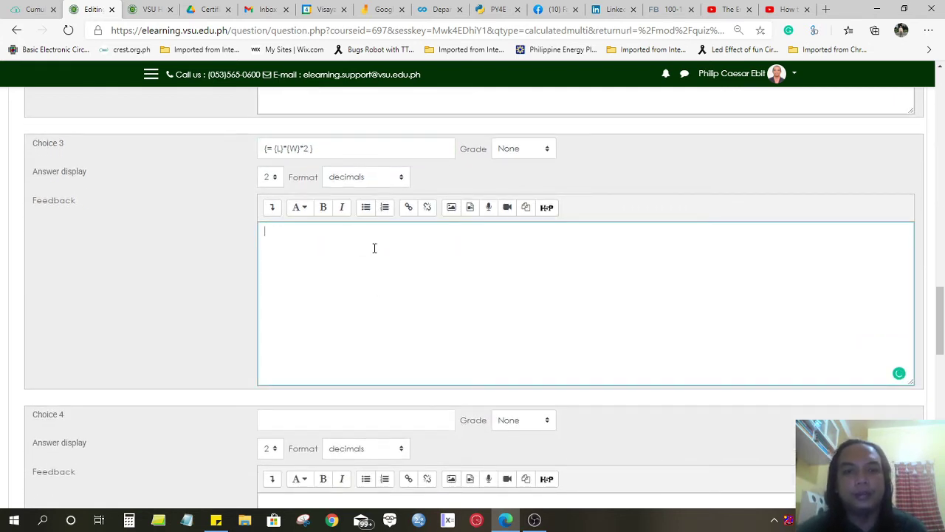
scroll(375, 247, "up", 3)
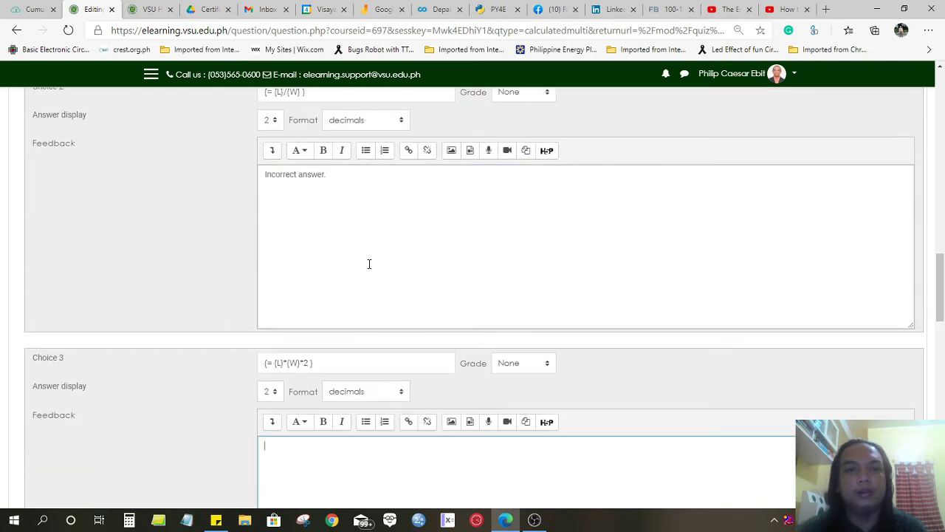
scroll(369, 264, "down", 2)
type("Inco")
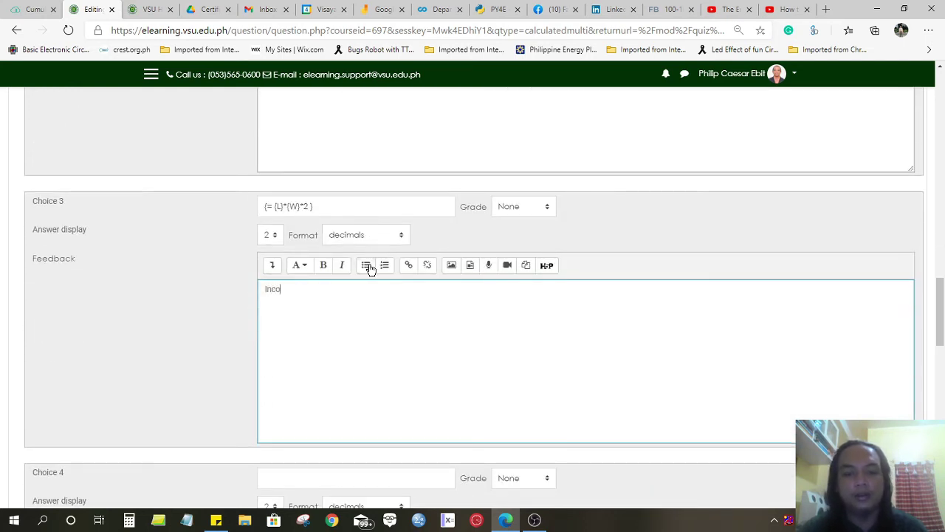
type("rrect answer.")
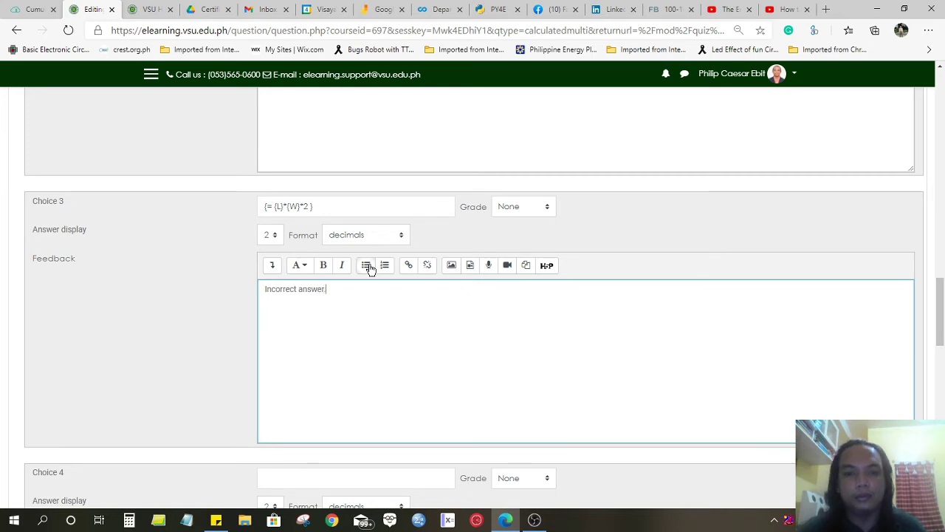
Fill in Choice 4 with the copied area formula, changed to an addition: {= {L}+{W} }.
scroll(371, 270, "down", 1)
scroll(370, 270, "down", 2)
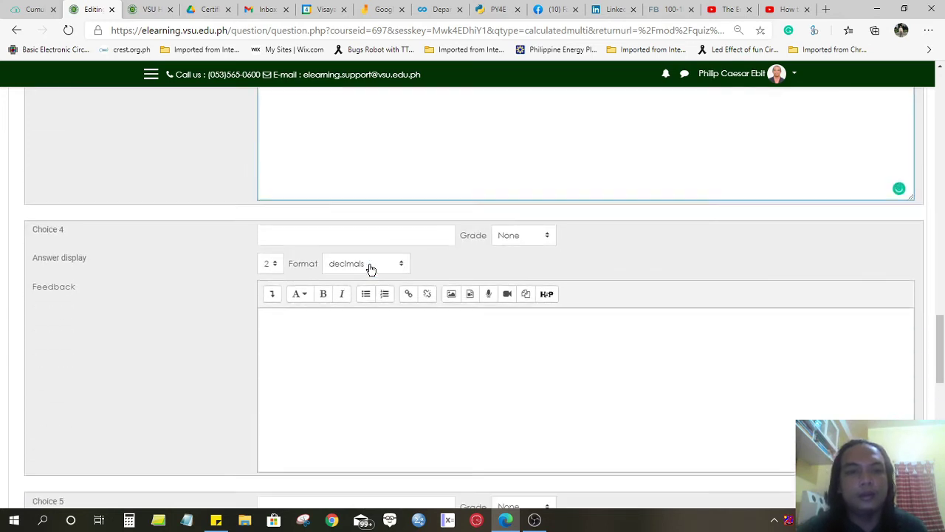
left_click(371, 231)
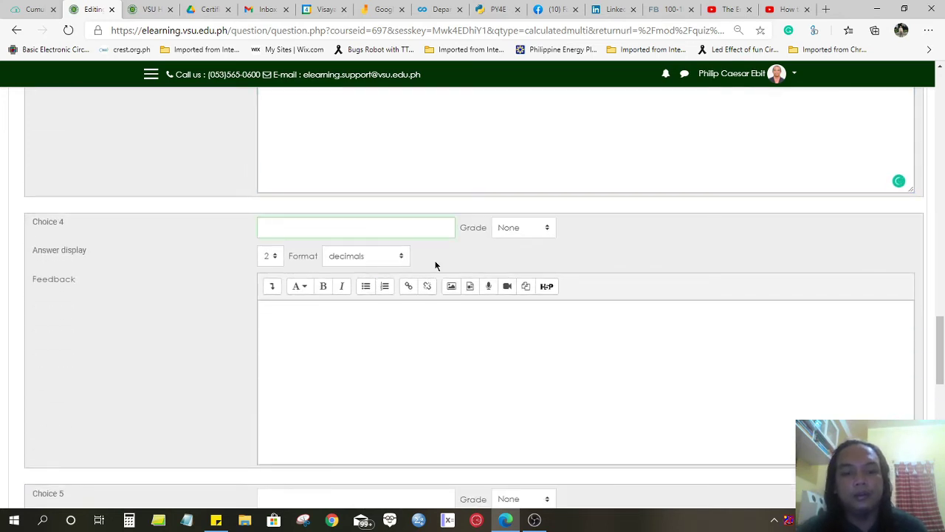
type("{={L}*{W}}")
left_click(286, 228)
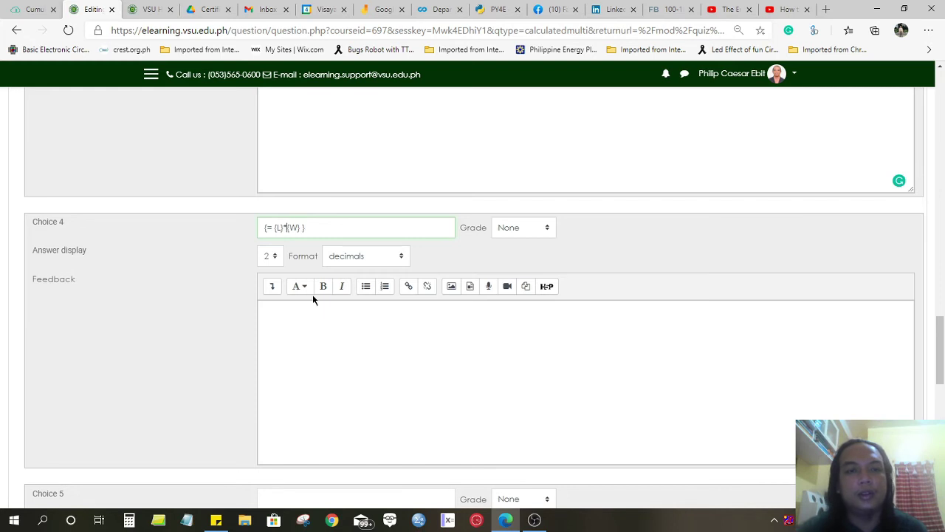
key("BackSpace")
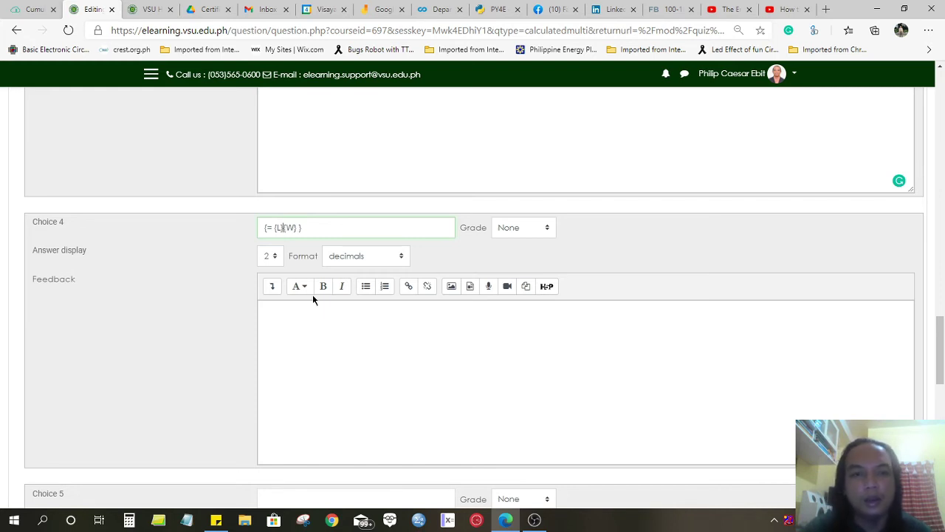
type("+")
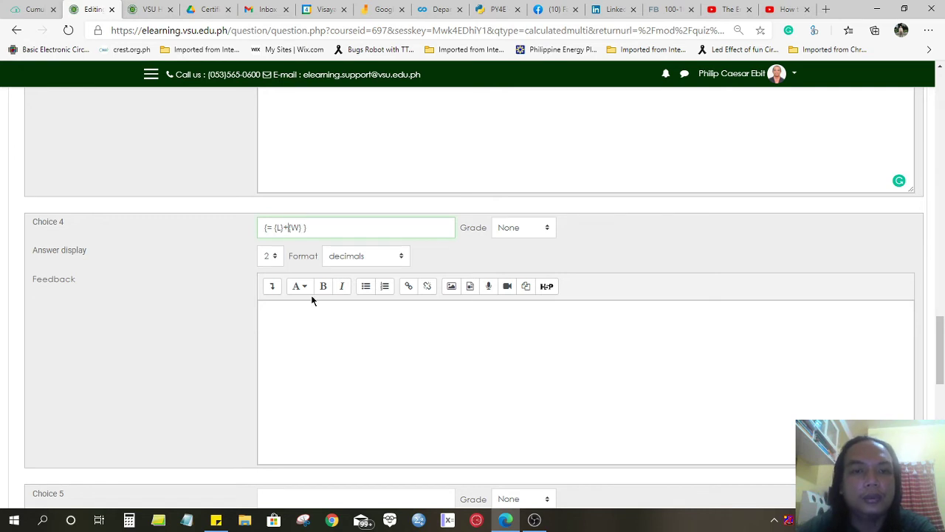
Check the combined feedback texts for correct and partially correct responses, and collapse that section again.
scroll(311, 296, "down", 2)
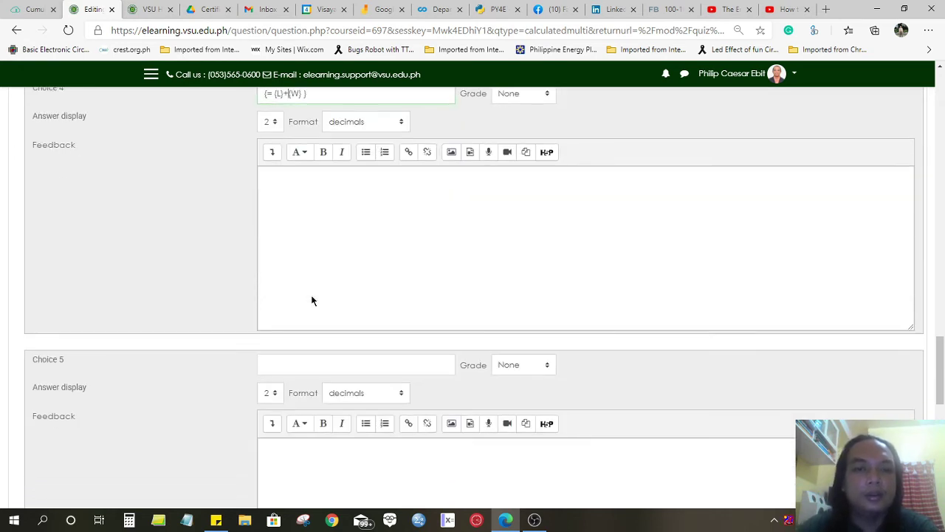
scroll(311, 296, "down", 6)
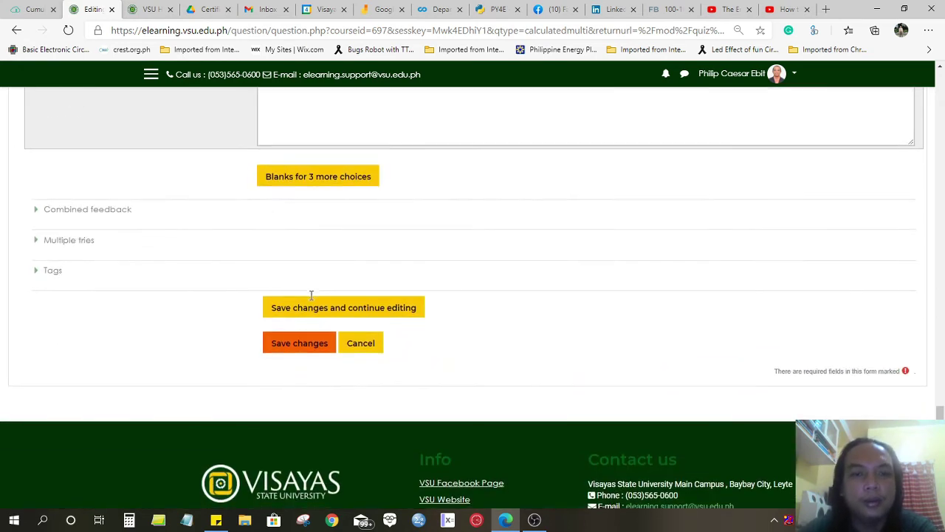
left_click(84, 211)
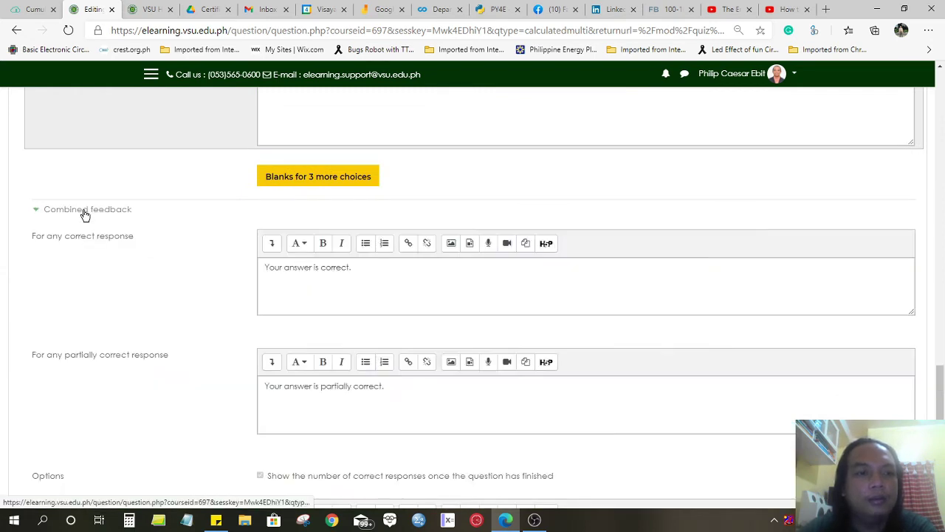
left_click_drag(74, 205, 75, 237)
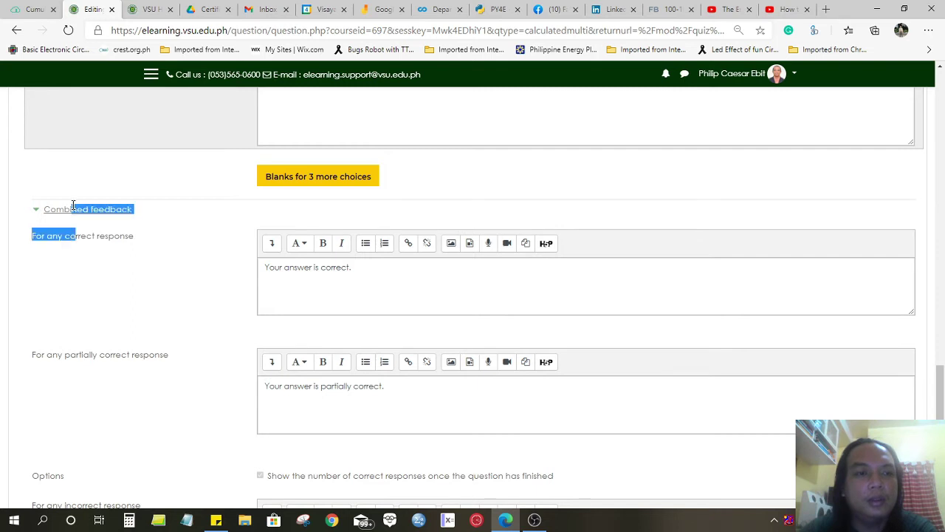
left_click(73, 211)
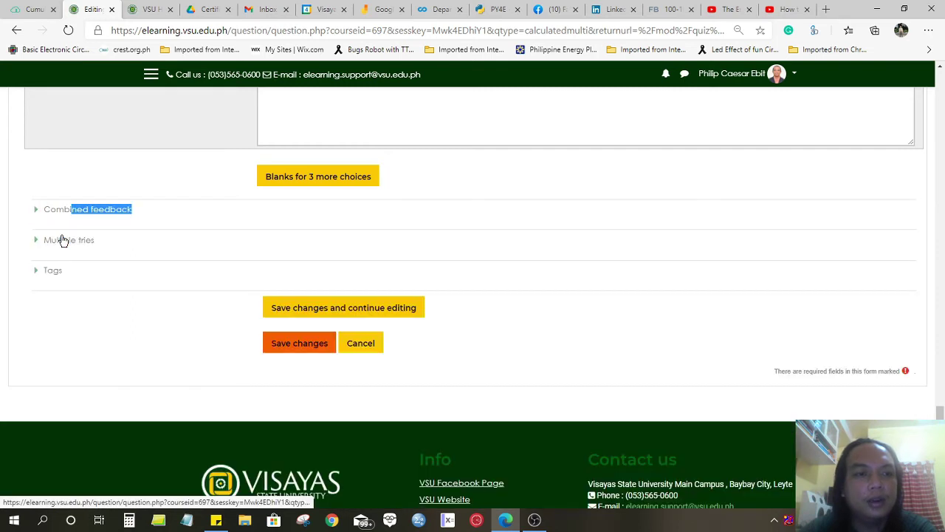
Set the multiple-tries penalty for each incorrect try to 0%.
left_click(63, 240)
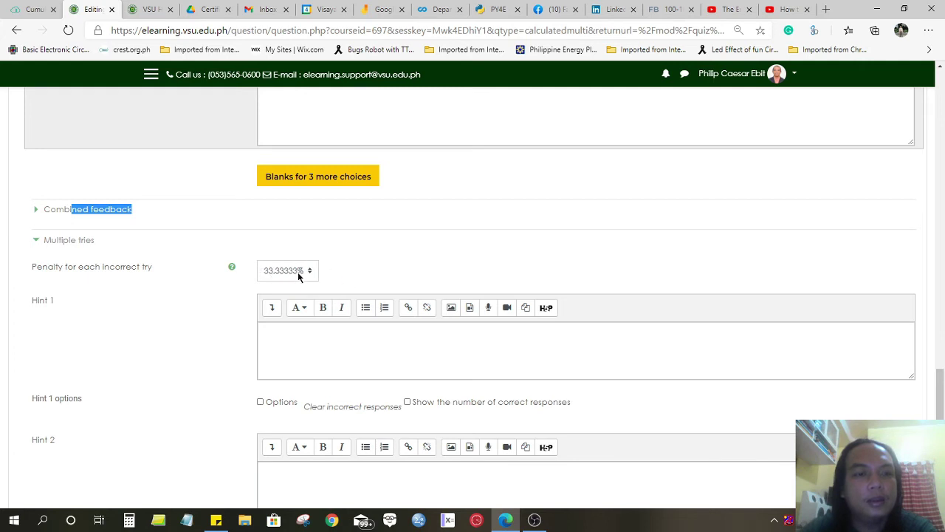
scroll(296, 295, "down", 1)
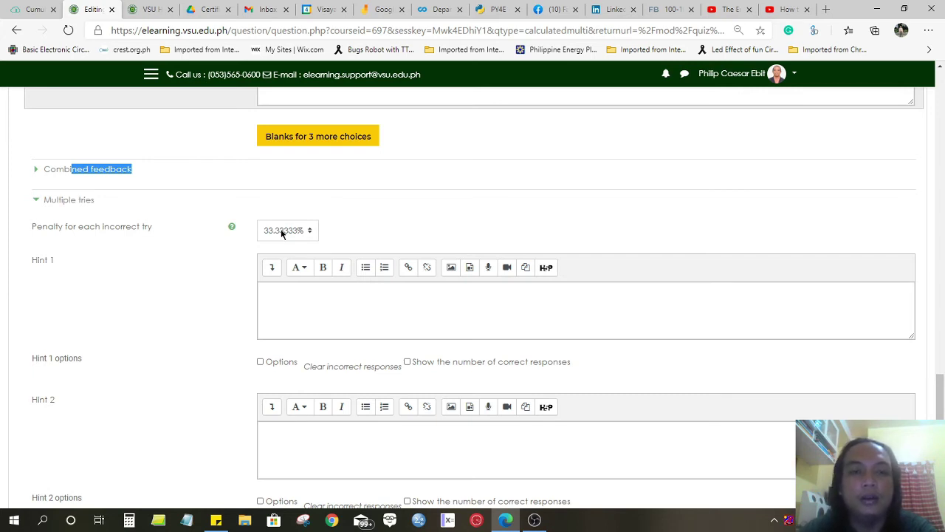
left_click(281, 232)
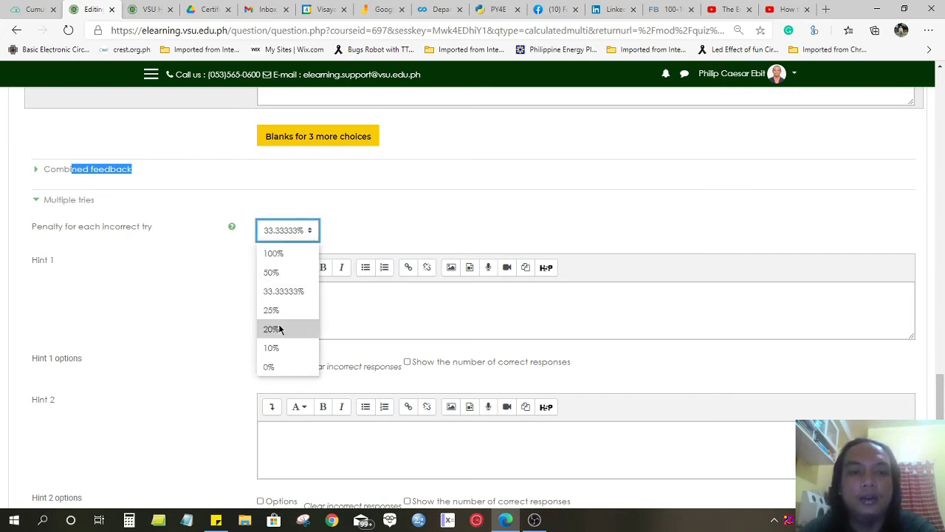
left_click(272, 364)
left_click(373, 208)
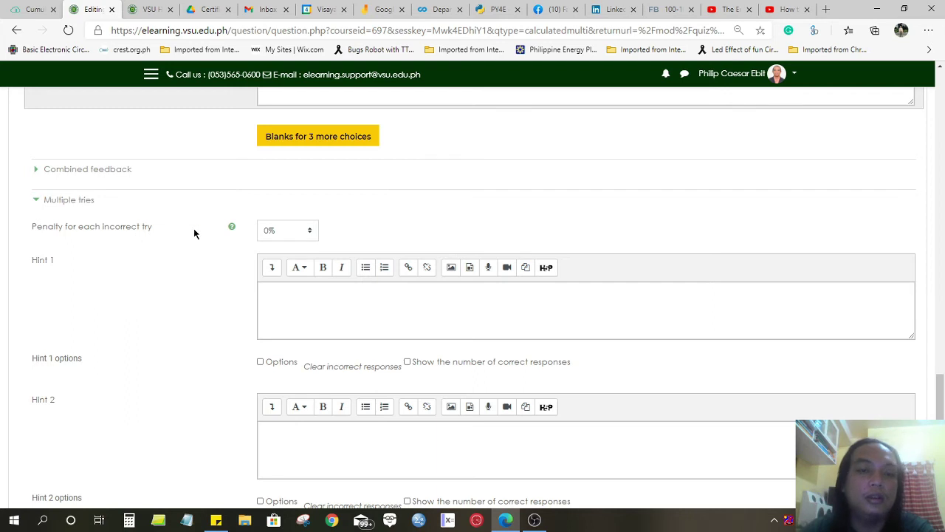
Save the calculated multichoice question, leaving both hints empty, and proceed to the wildcards dataset properties.
scroll(194, 234, "down", 1)
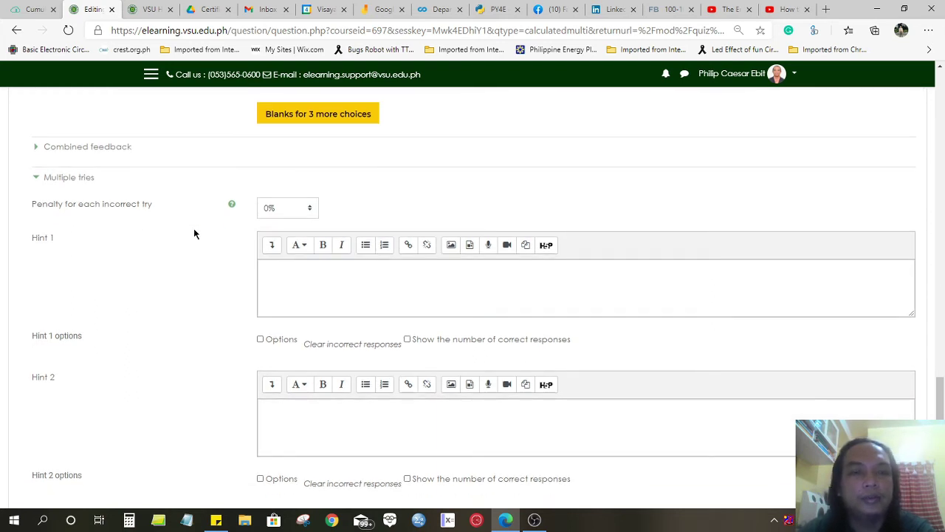
scroll(194, 234, "down", 3)
scroll(194, 233, "up", 1)
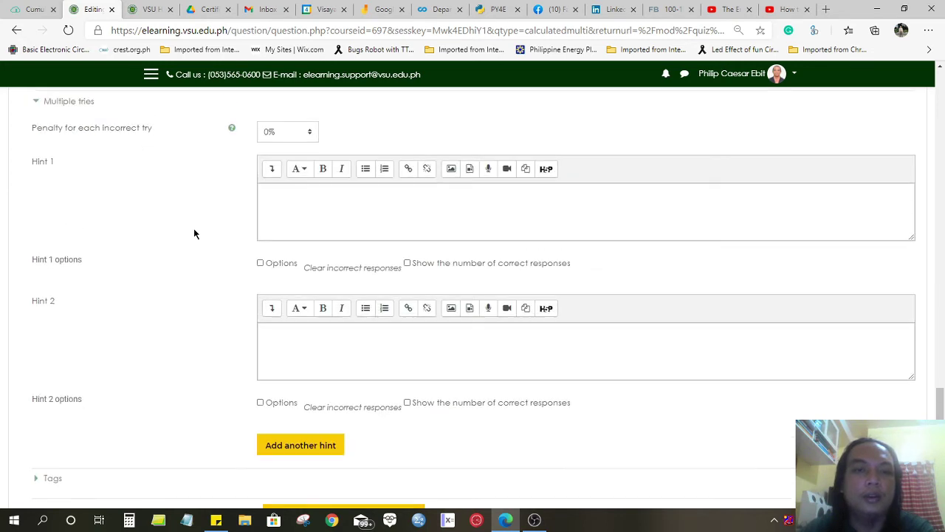
scroll(194, 234, "down", 5)
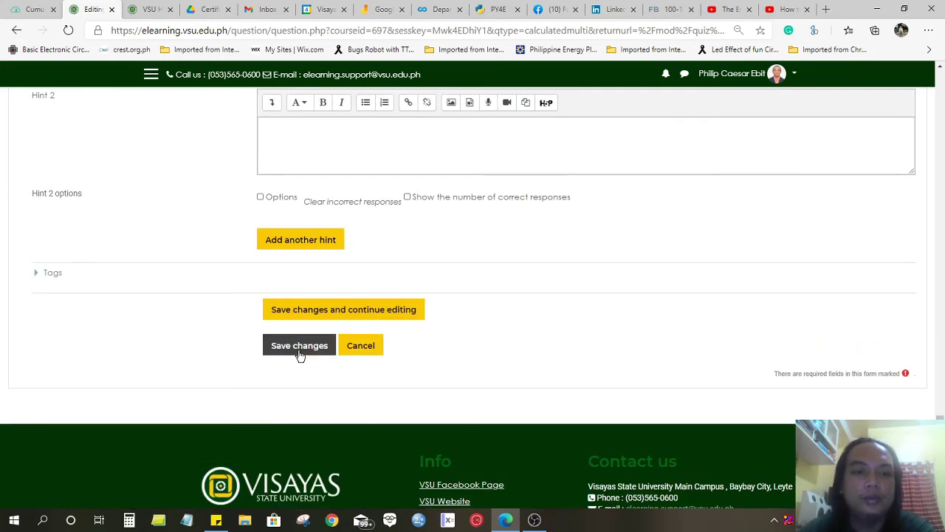
left_click(300, 353)
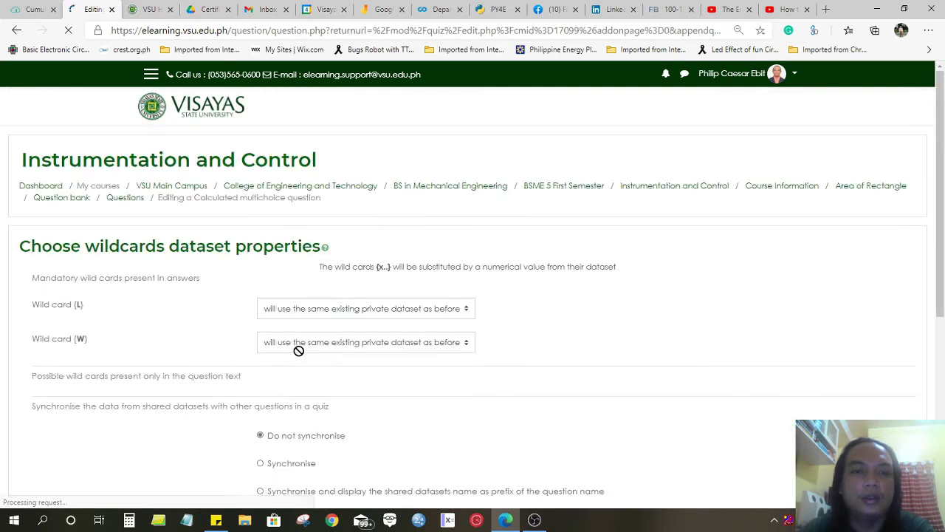
Set both wild cards {L} and {W} to use a new shared dataset.
scroll(380, 327, "down", 2)
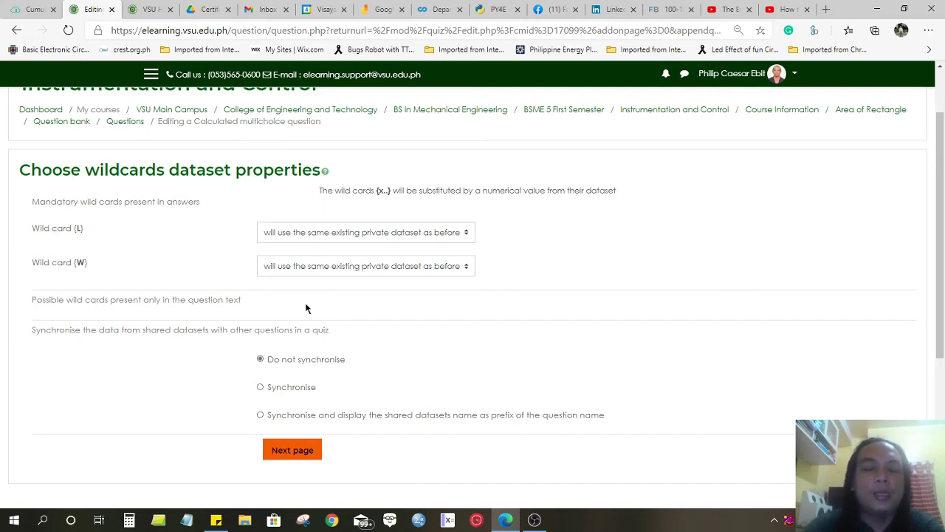
left_click(350, 233)
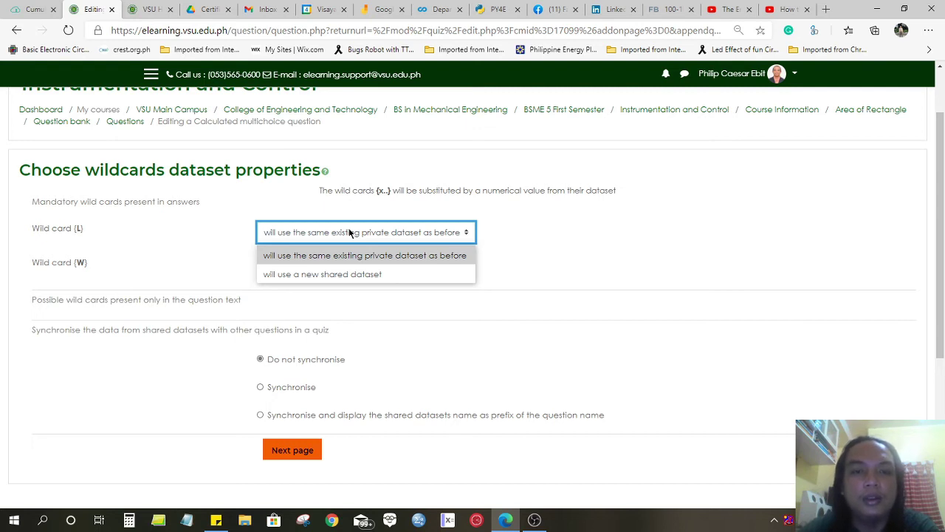
left_click(327, 275)
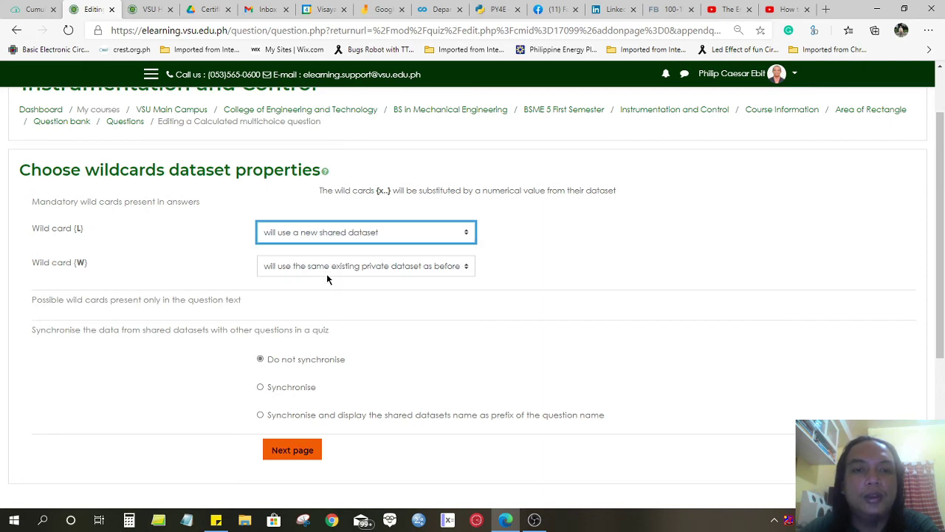
left_click(327, 278)
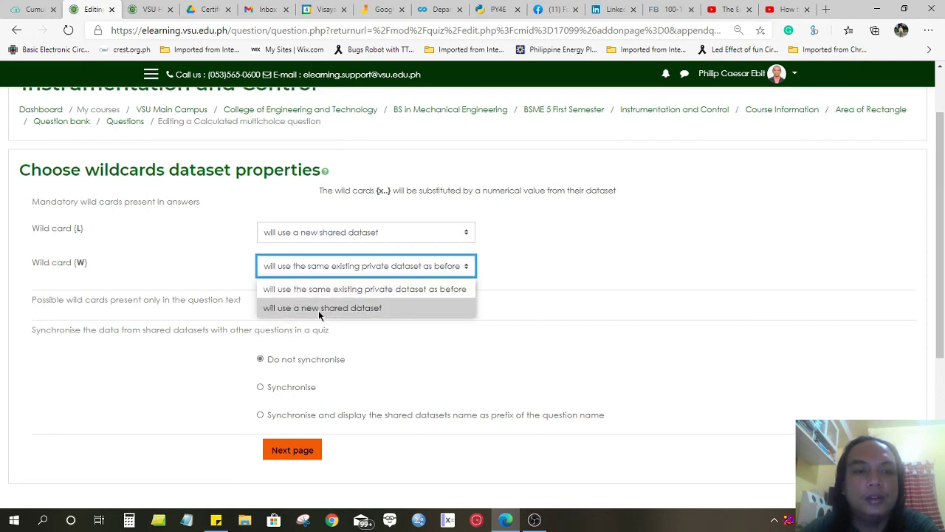
left_click(318, 309)
left_click(389, 307)
Keep the shared datasets on "Do not synchronise" and continue to editing the wildcards datasets.
scroll(389, 304, "down", 2)
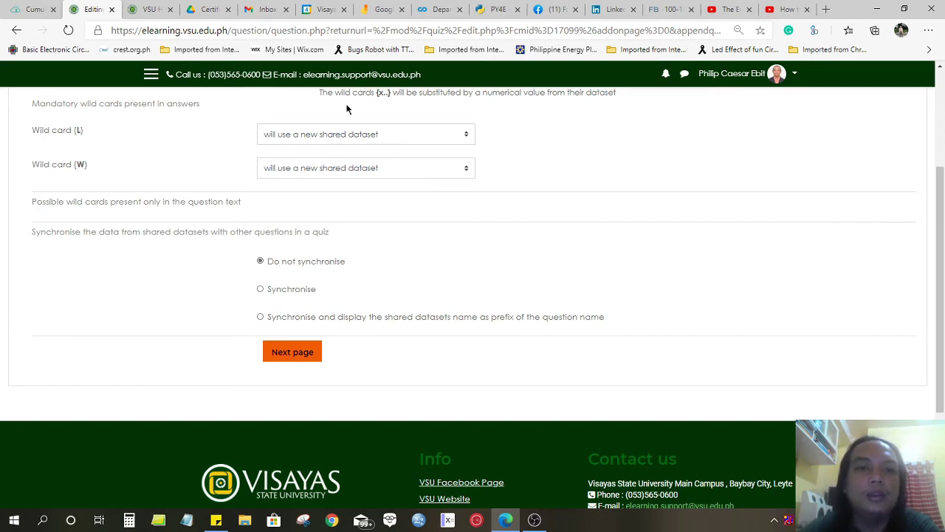
left_click(288, 291)
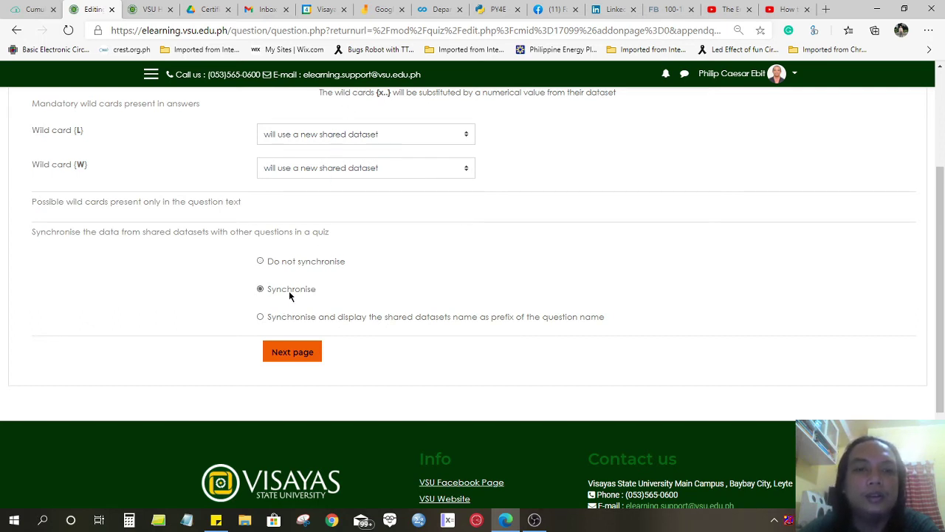
left_click(299, 262)
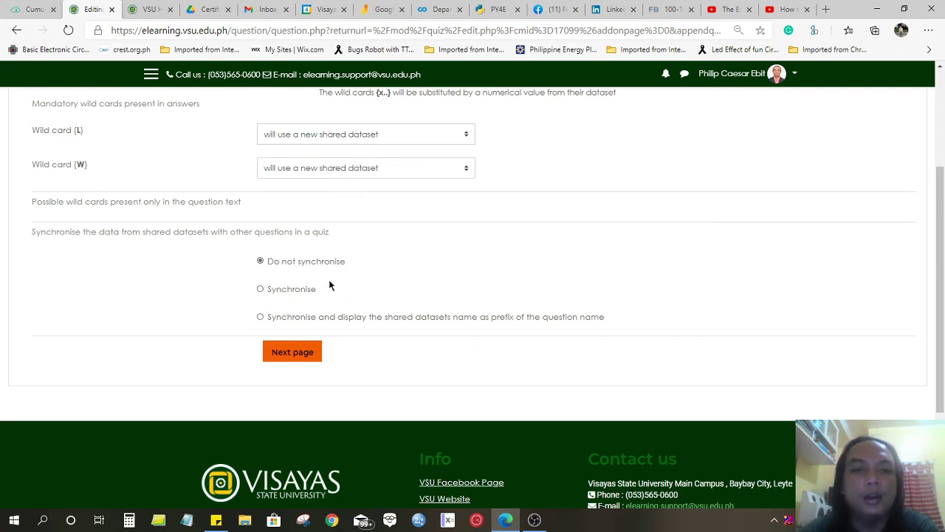
left_click(299, 354)
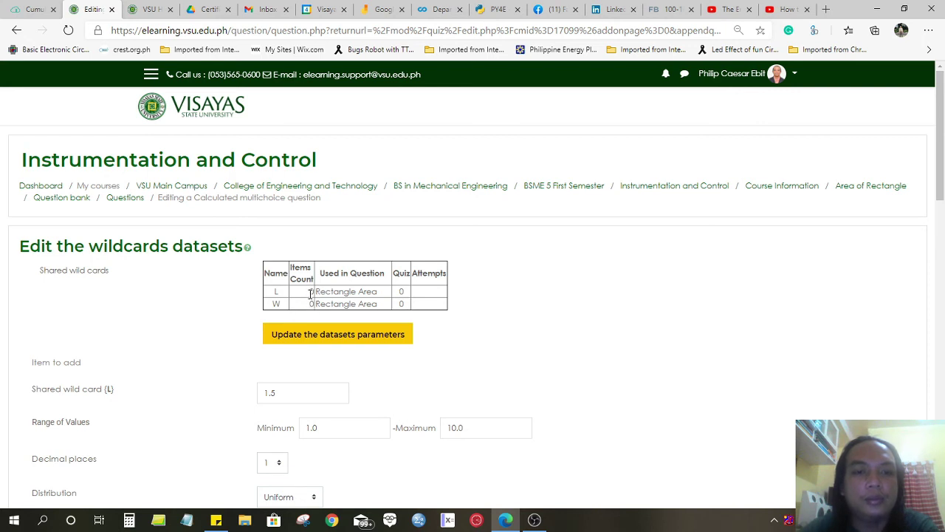
Examine the shared wild cards table and the item value and range of values fields for wild card {L}.
scroll(375, 286, "down", 1)
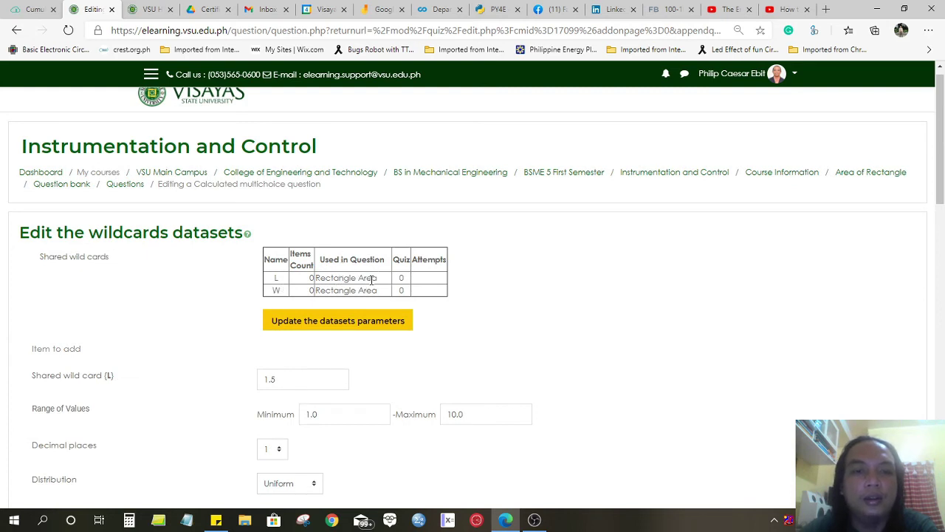
left_click_drag(377, 278, 319, 280)
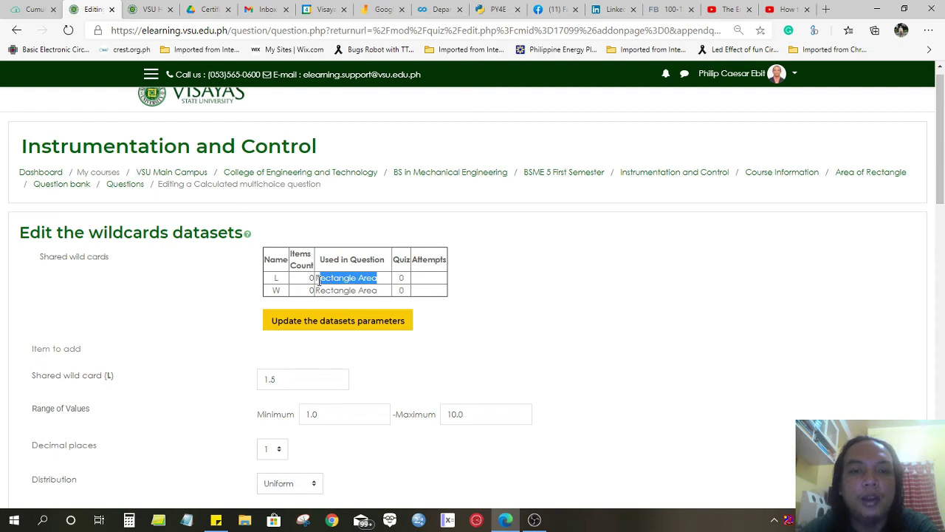
scroll(368, 290, "down", 1)
scroll(368, 289, "down", 1)
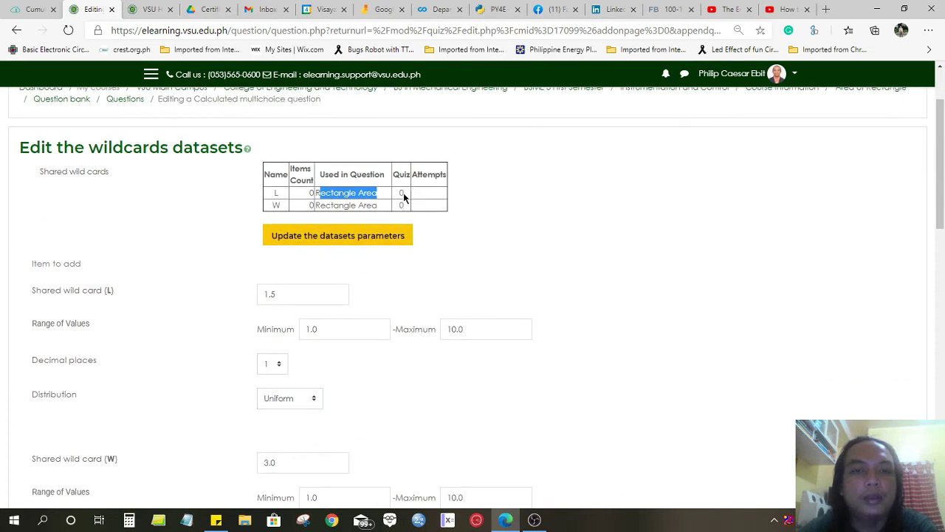
scroll(403, 192, "down", 1)
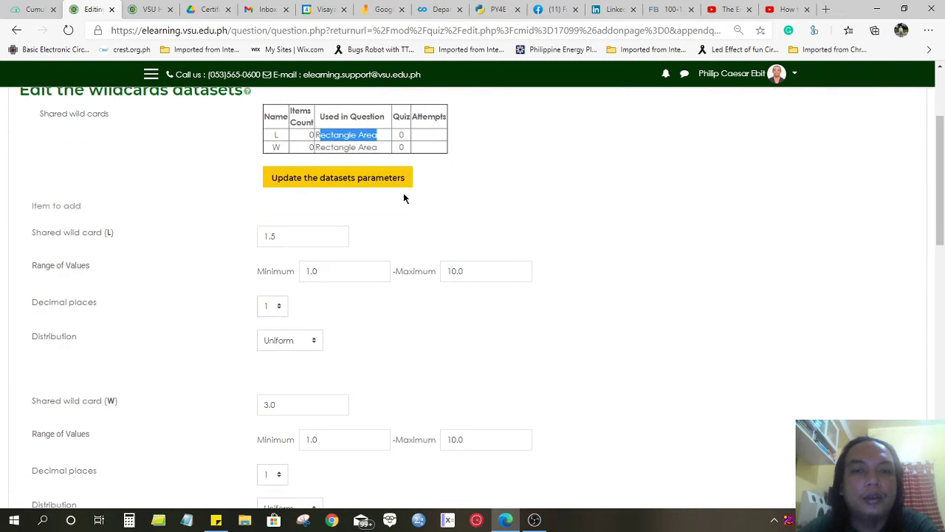
left_click(102, 234)
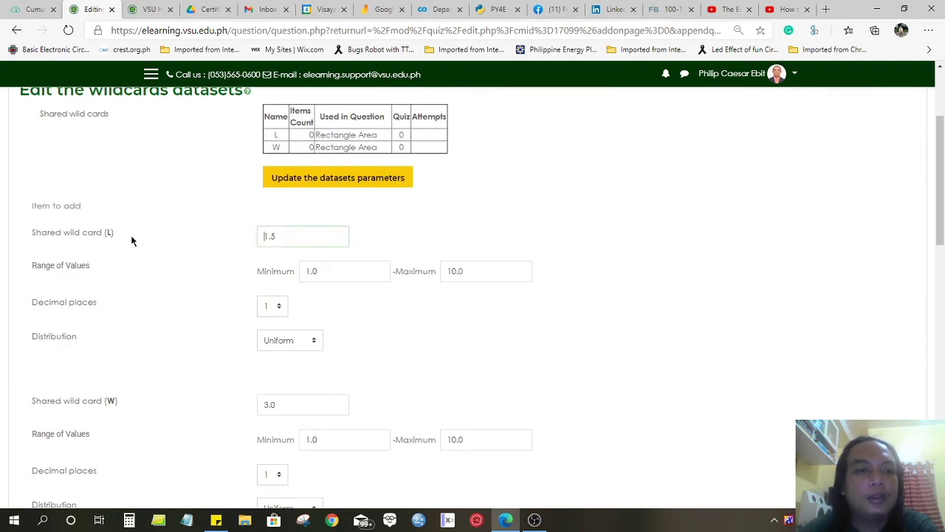
left_click(345, 274)
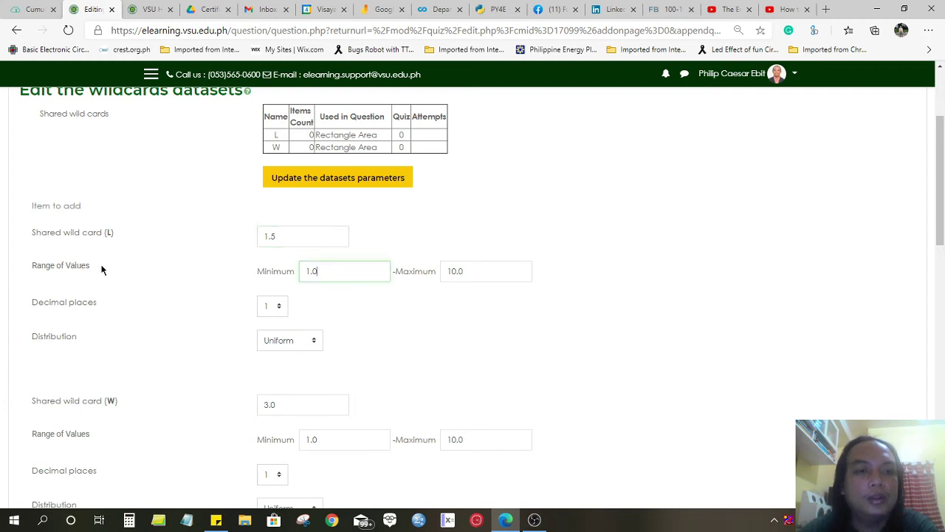
left_click_drag(91, 266, 30, 268)
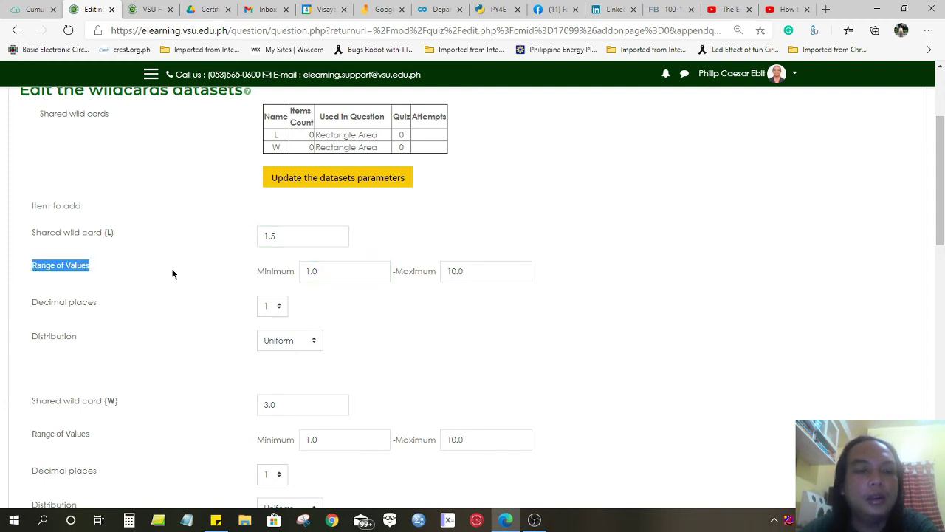
scroll(199, 293, "down", 1)
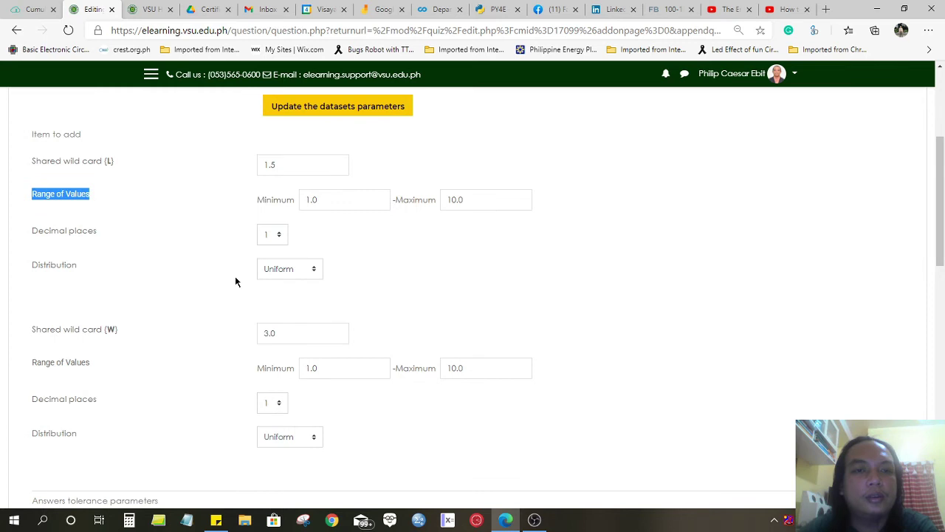
Set the minimum of wild card {L}'s range of values to 5, keeping 1 decimal place.
left_click(327, 202)
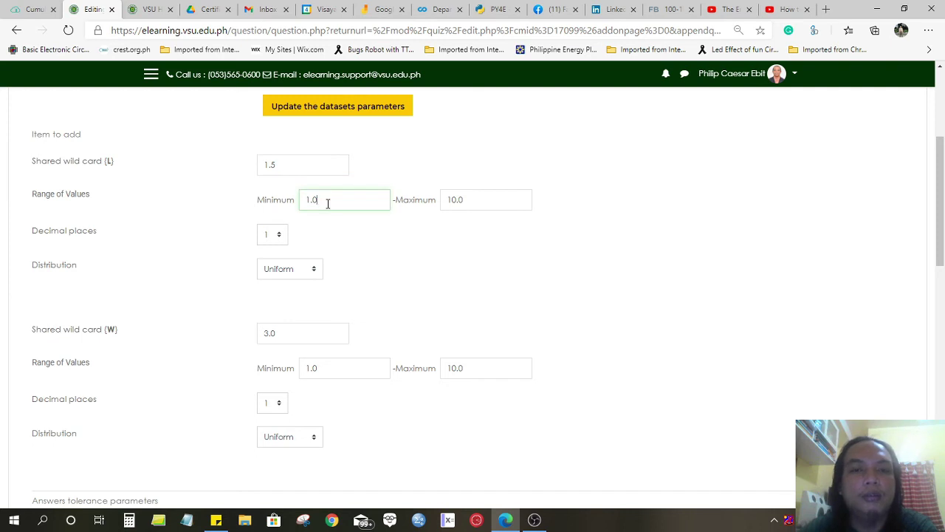
double_click(324, 202)
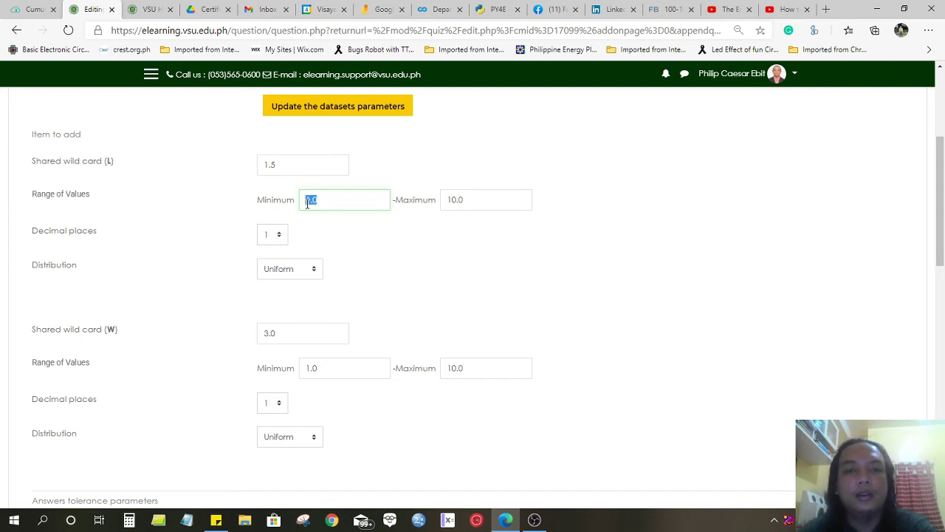
type("5")
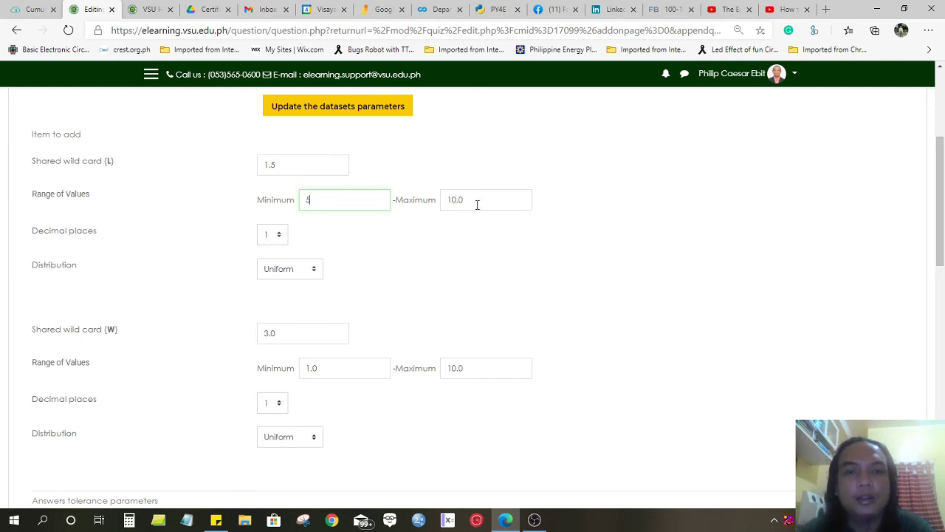
left_click(274, 234)
left_click(275, 276)
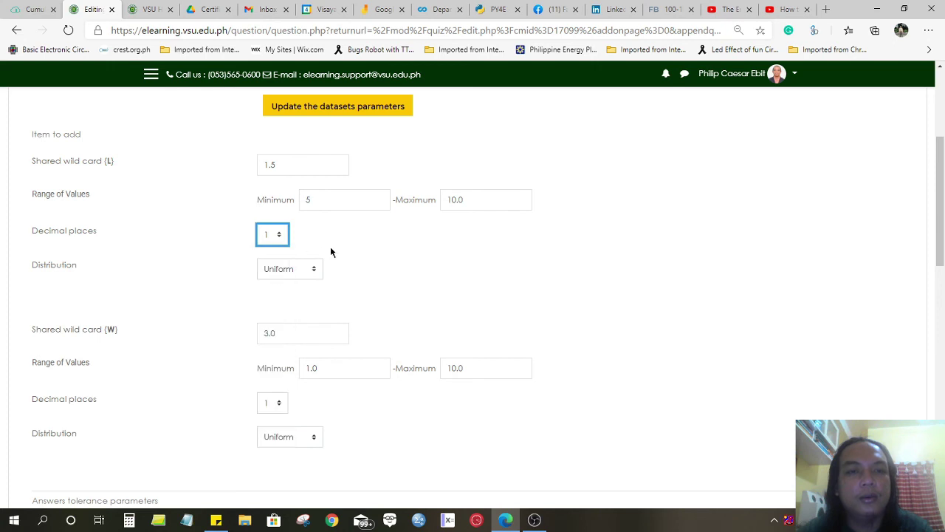
left_click(331, 248)
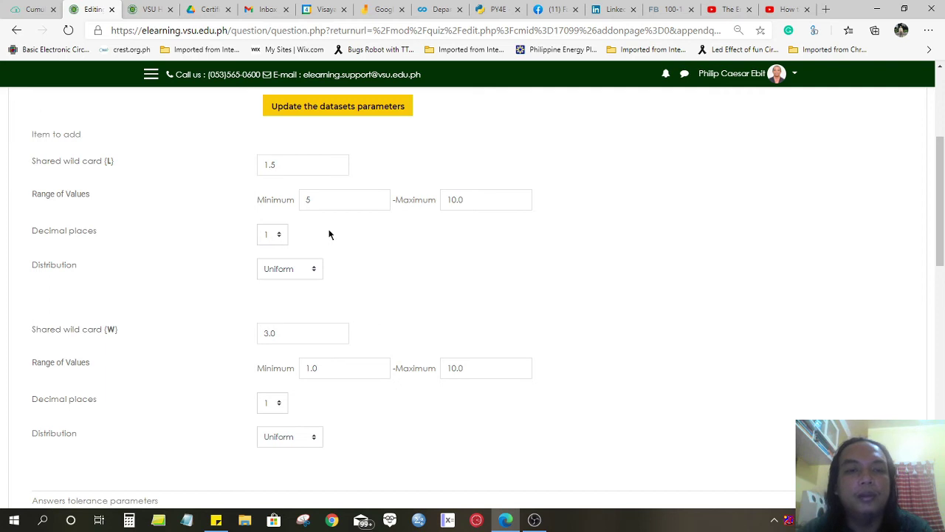
Set wild card {W}'s range of values to a minimum of 2 and a maximum of 5.
scroll(323, 245, "down", 3)
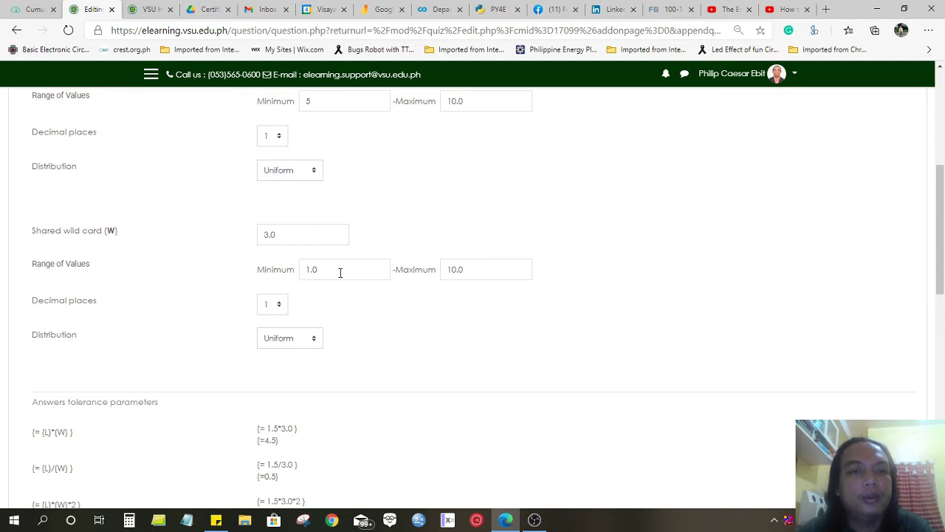
left_click_drag(340, 273, 303, 273)
scroll(356, 275, "up", 1)
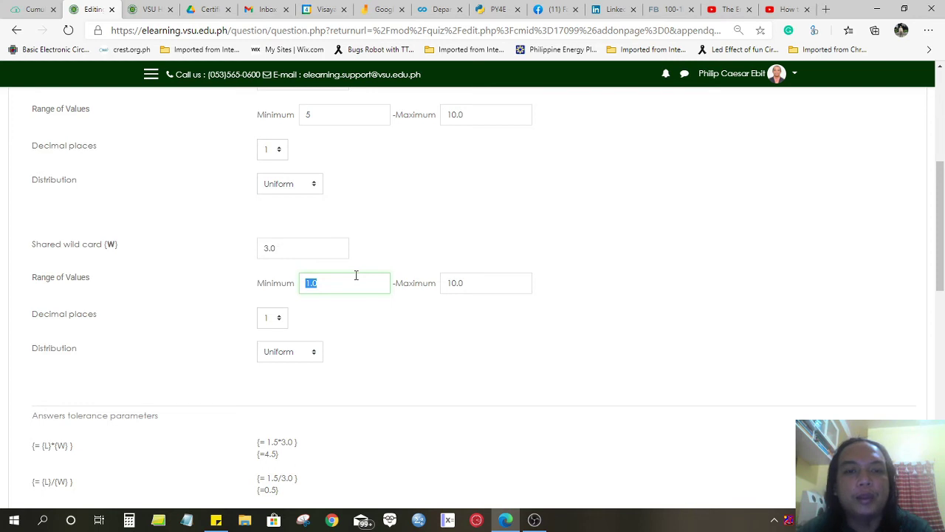
type("2")
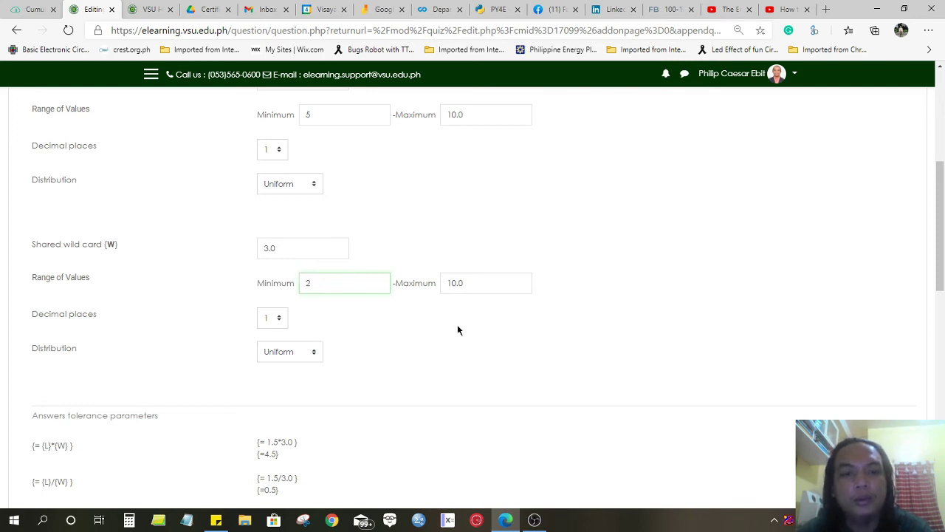
left_click(481, 280)
left_click_drag(480, 281, 424, 281)
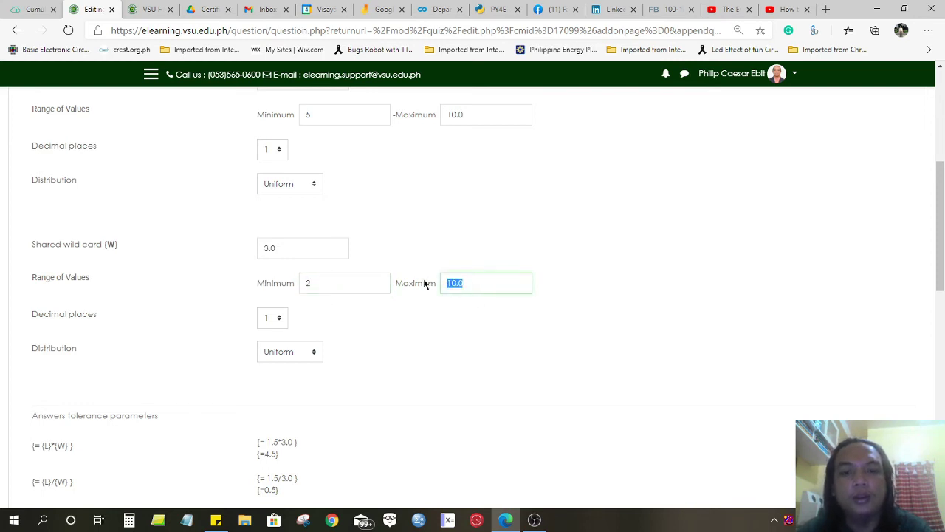
type("4")
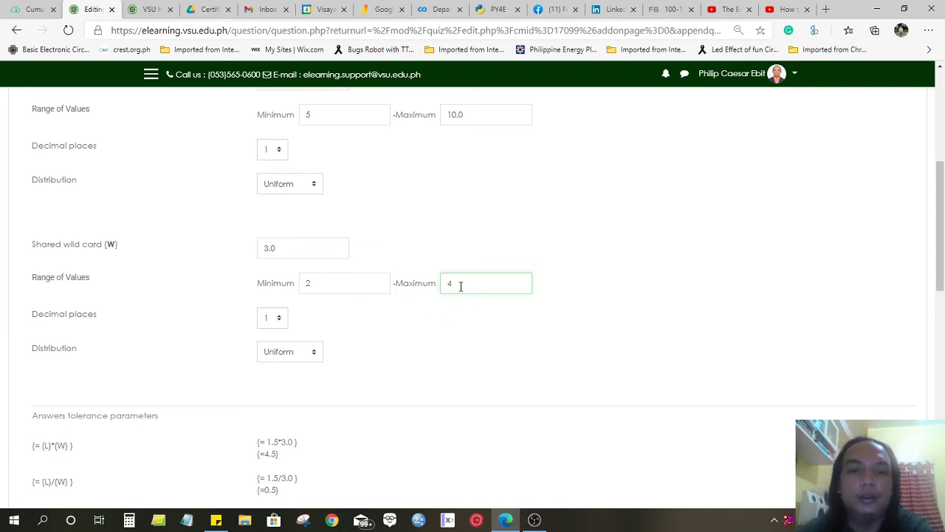
key("BackSpace")
type("4.0")
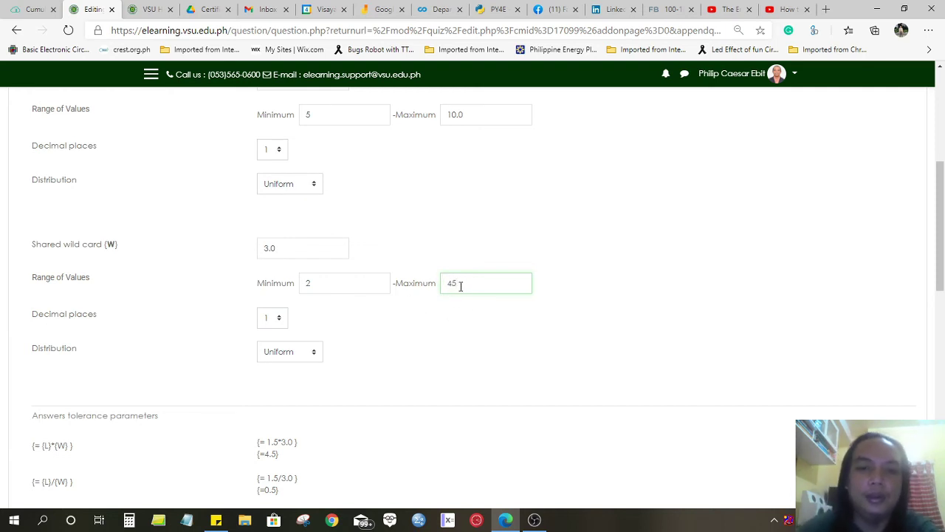
key("BackSpace")
key("BackSpace")
key("BackSpace")
type("5")
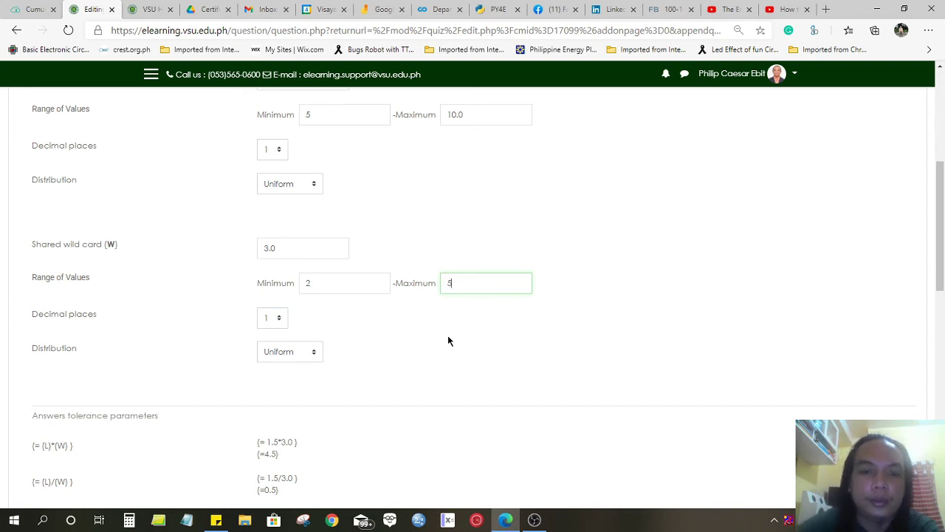
Check the decimal places of both wild cards and examine the answers tolerance parameters for the four formulas.
scroll(447, 341, "down", 2)
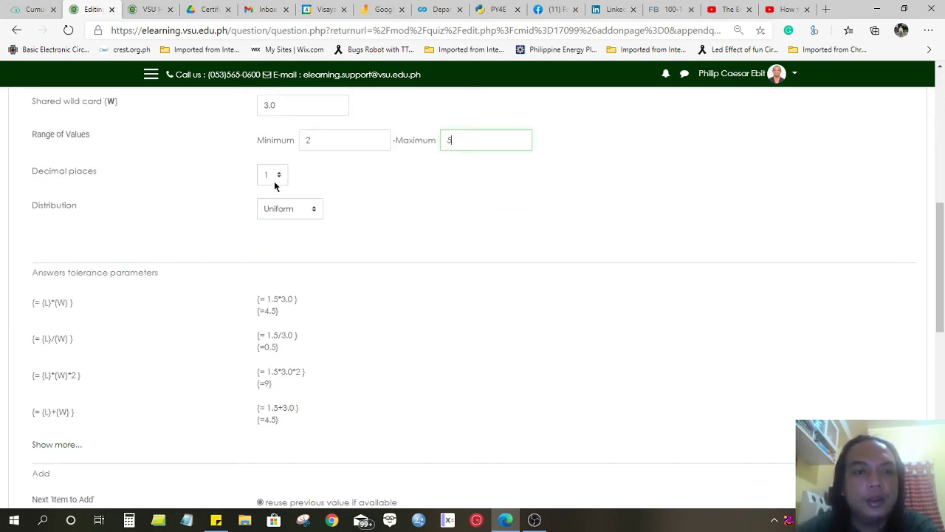
scroll(313, 184, "up", 3)
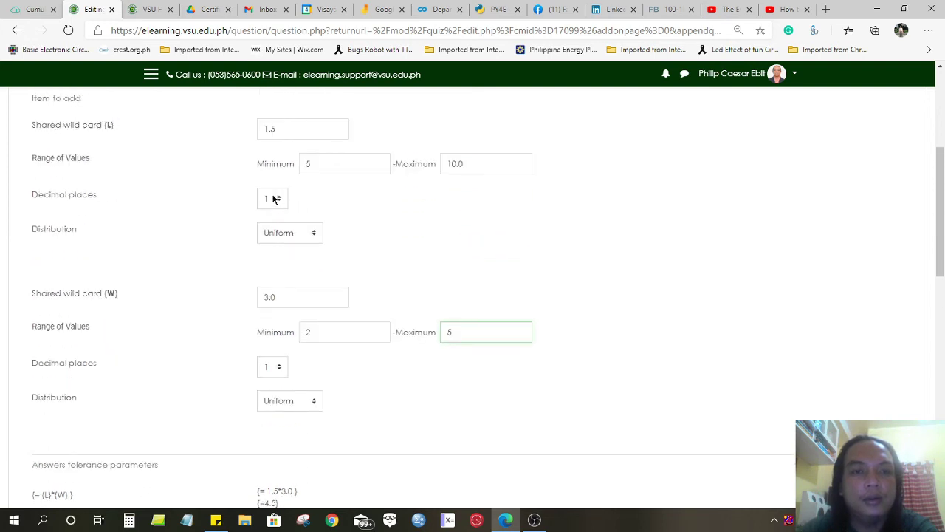
scroll(333, 359, "down", 3)
scroll(333, 358, "down", 2)
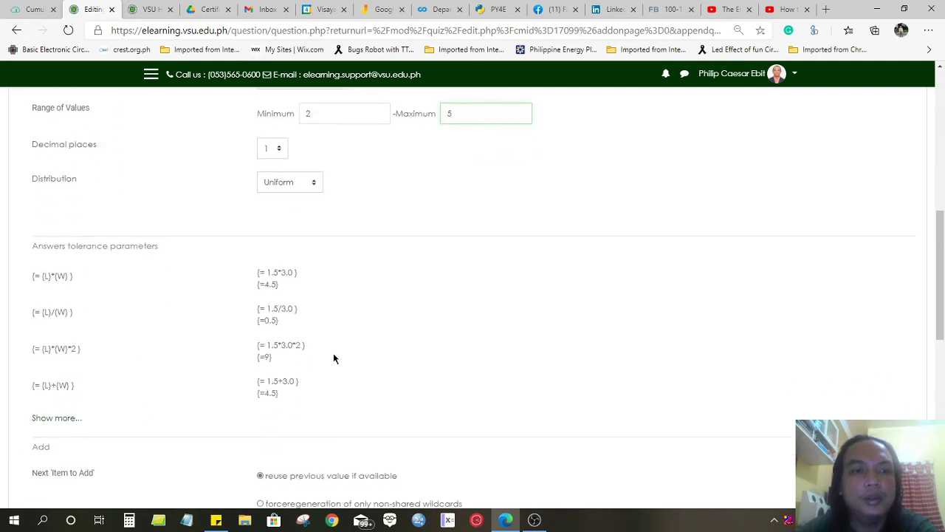
left_click_drag(334, 353, 311, 339)
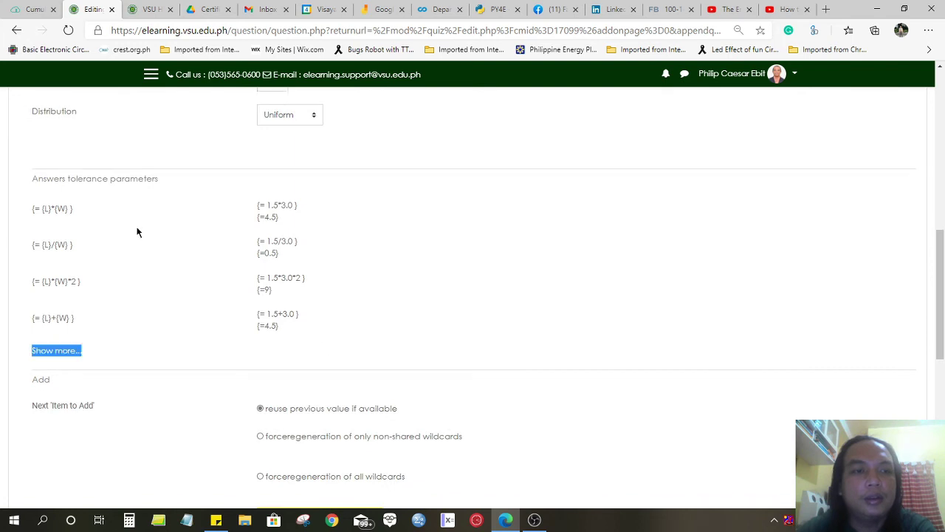
left_click(85, 197)
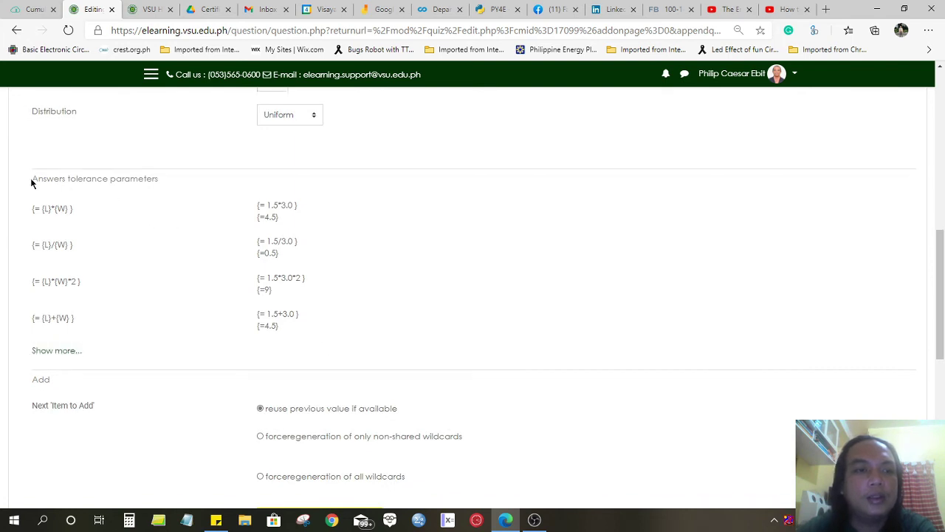
left_click_drag(169, 182, 34, 188)
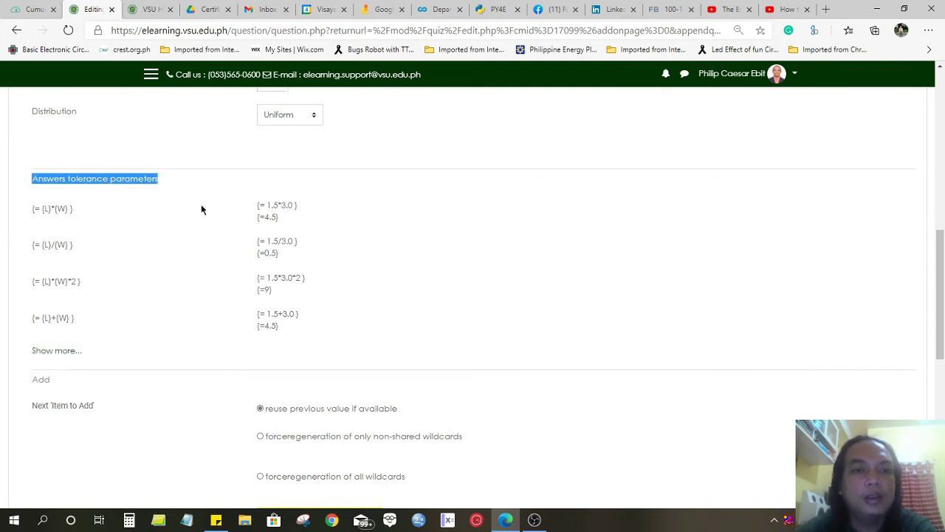
Compare the item values of wild cards {L} and {W} with the values substituted into the answer formulas.
scroll(316, 200, "up", 4)
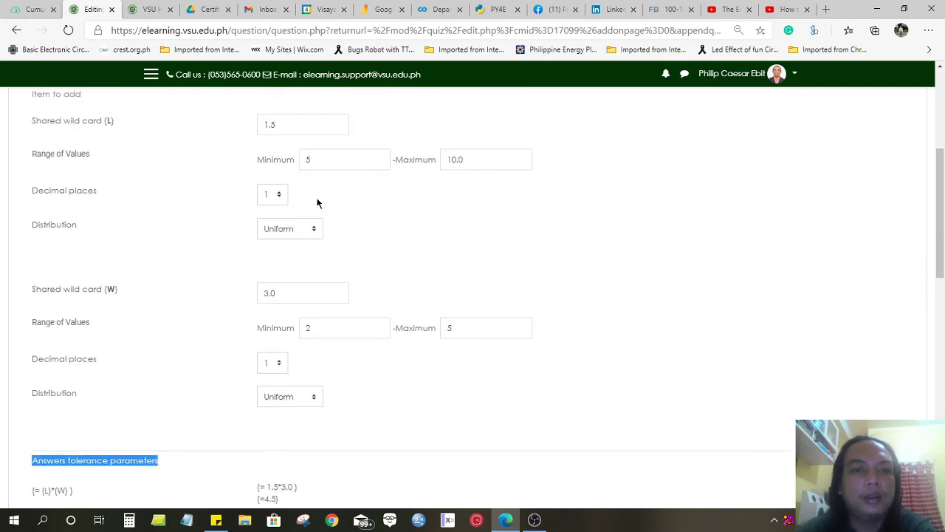
left_click(294, 125)
double_click(294, 125)
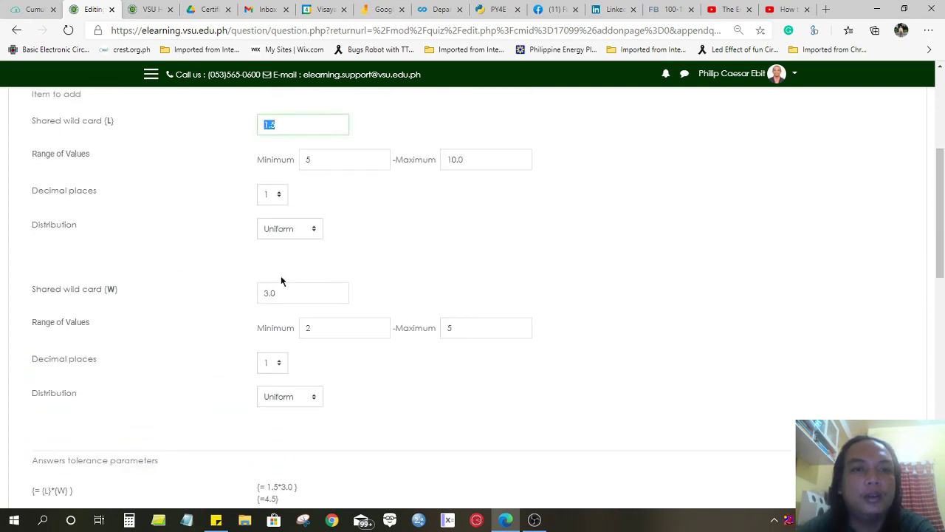
double_click(287, 293)
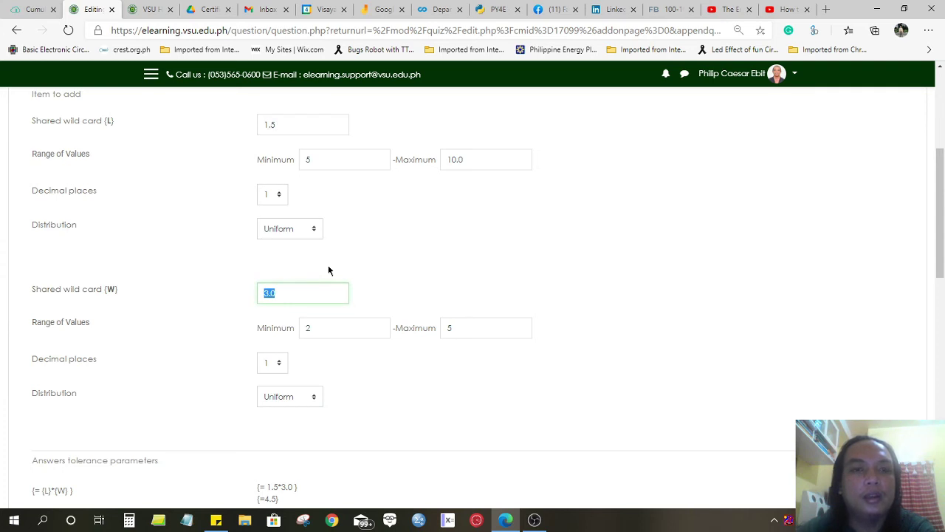
double_click(278, 125)
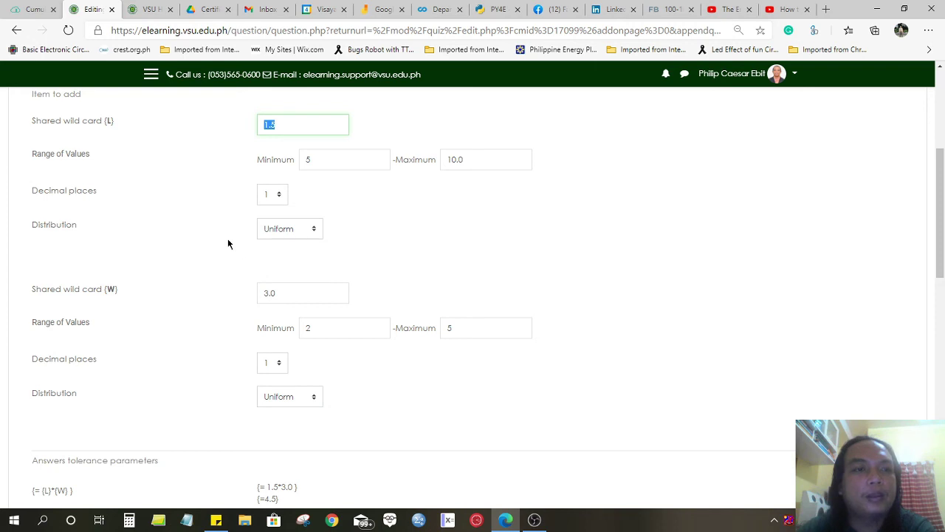
scroll(228, 243, "down", 2)
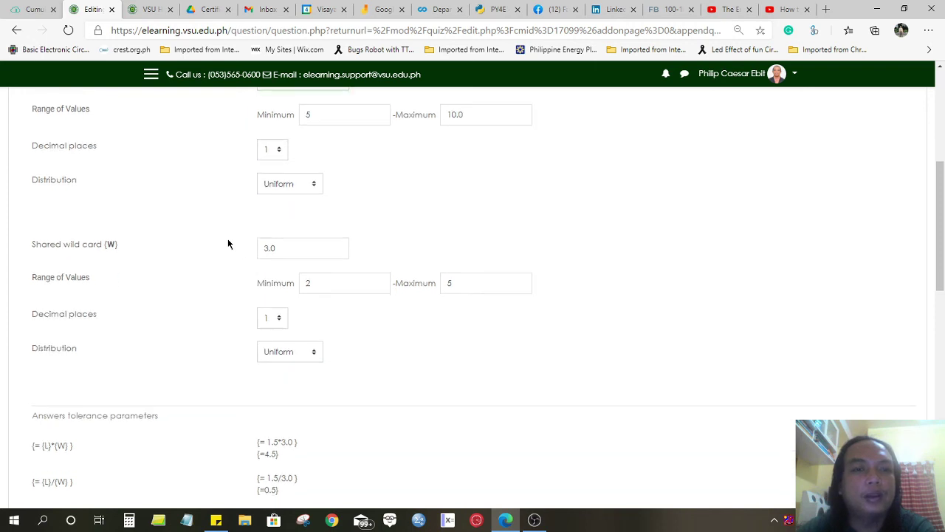
scroll(229, 244, "down", 1)
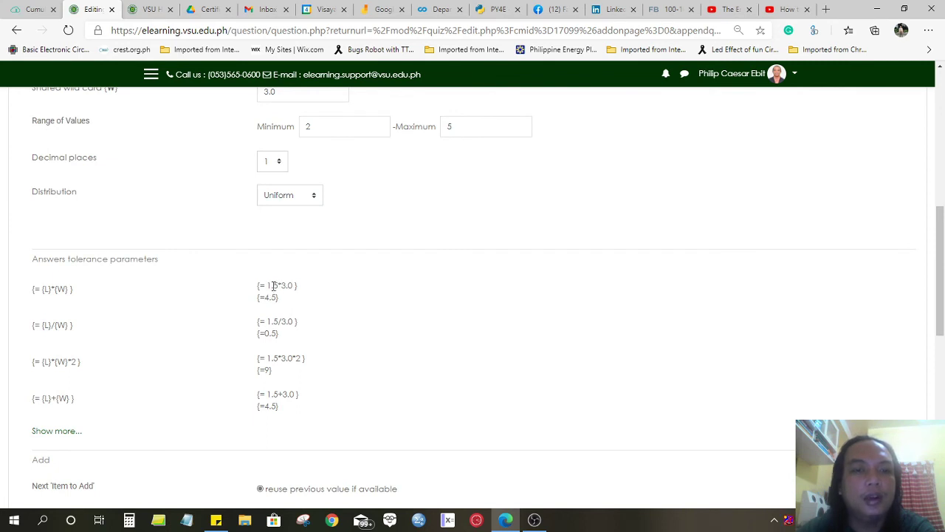
scroll(281, 286, "up", 1)
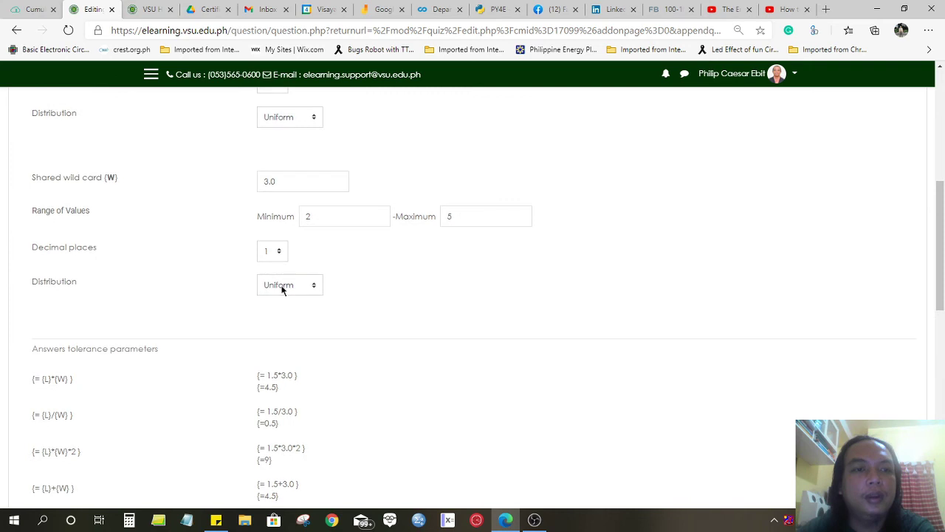
scroll(281, 290, "up", 2)
scroll(281, 290, "down", 1)
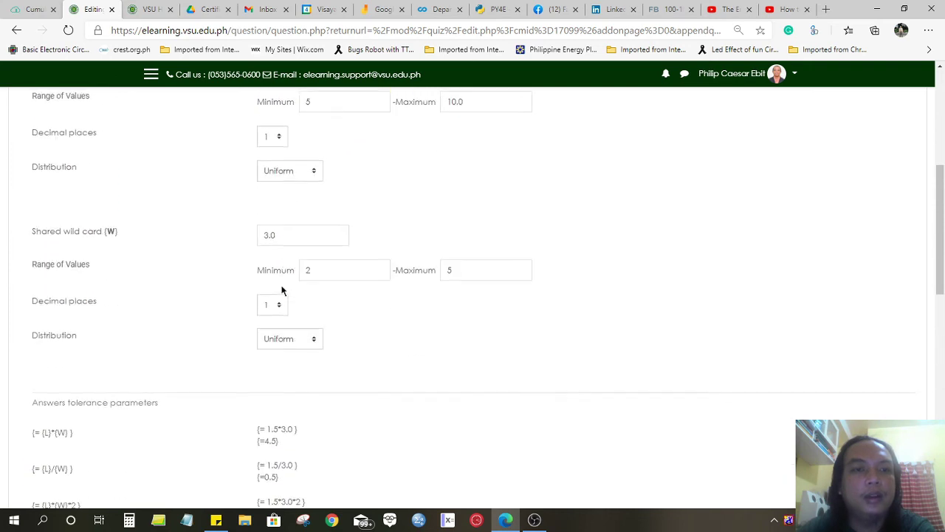
left_click(280, 234)
scroll(274, 321, "down", 1)
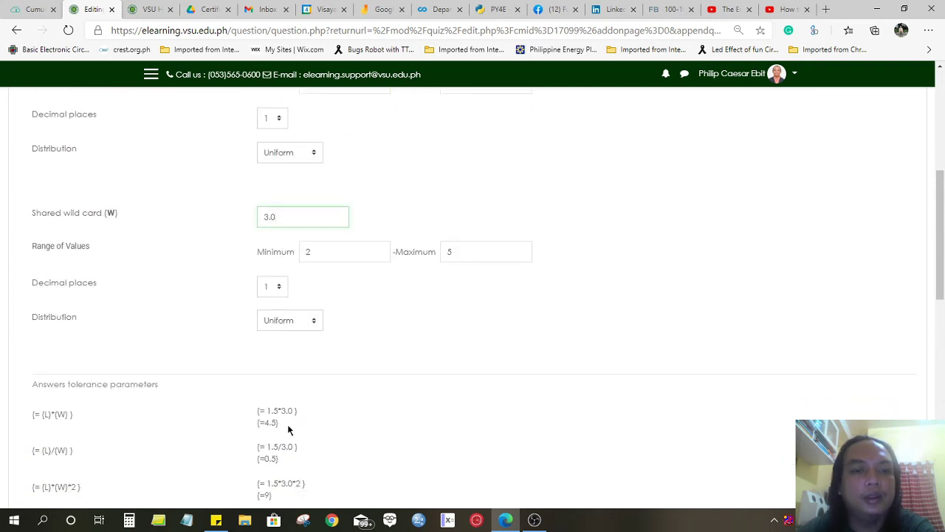
Add 50 new sets of values for the shared wild cards {L} and {W}.
scroll(277, 420, "down", 3)
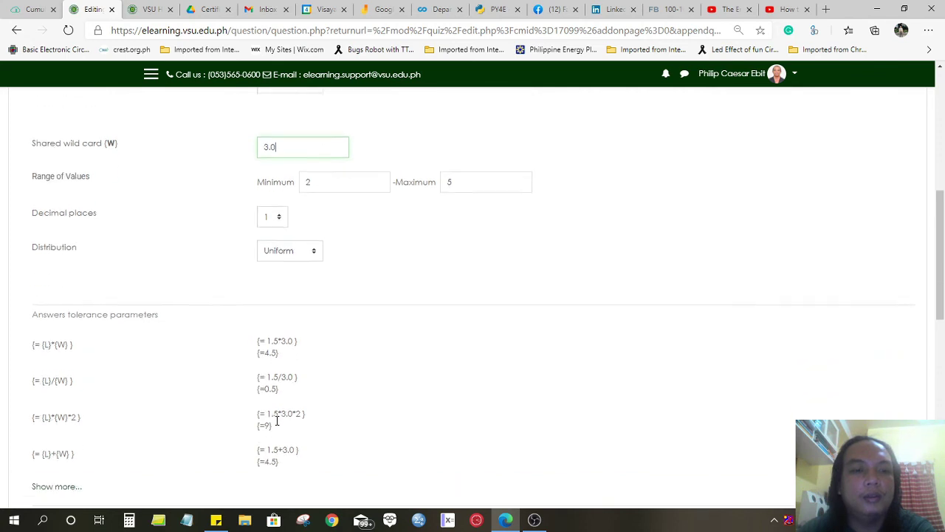
scroll(278, 377, "down", 2)
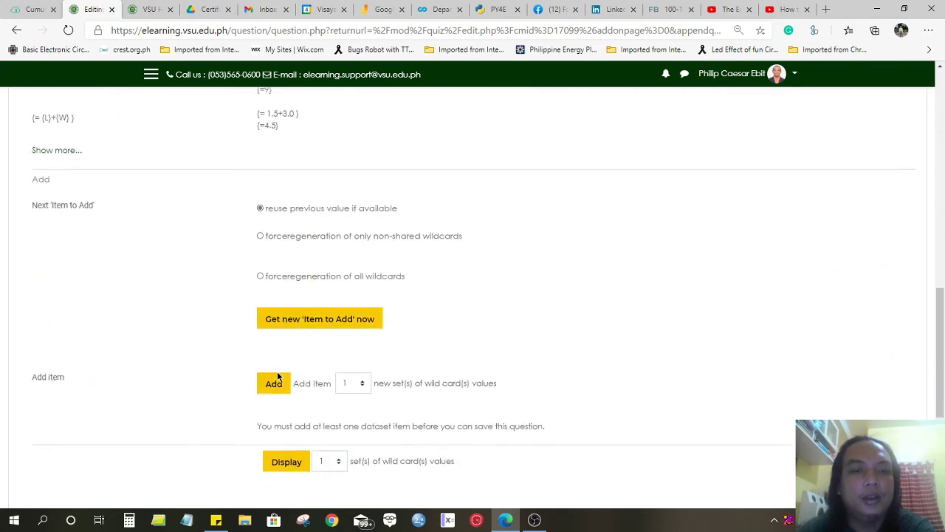
scroll(233, 282, "down", 1)
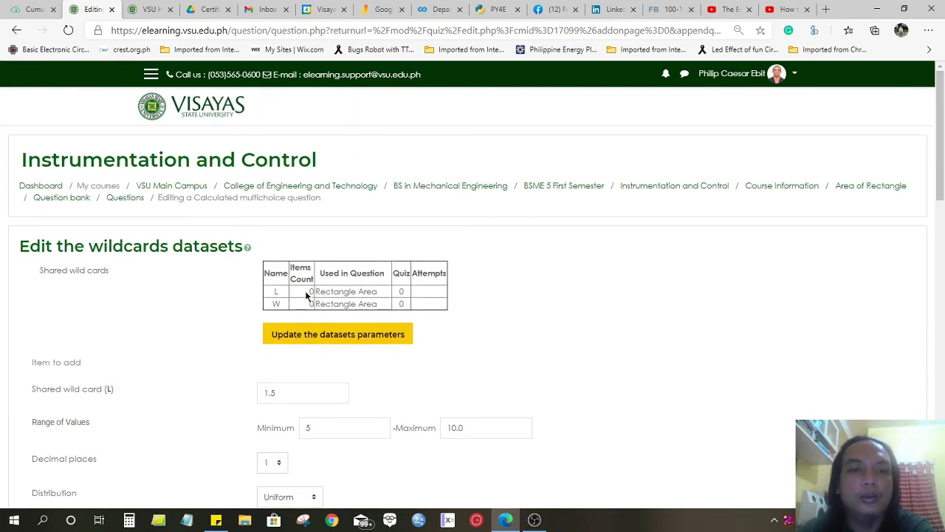
left_click_drag(310, 291, 311, 301)
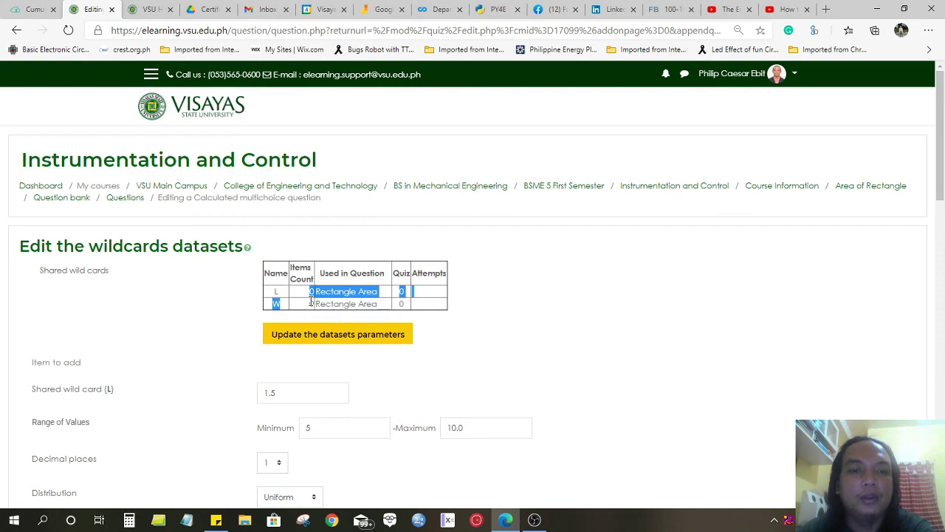
left_click(311, 300)
scroll(347, 289, "down", 5)
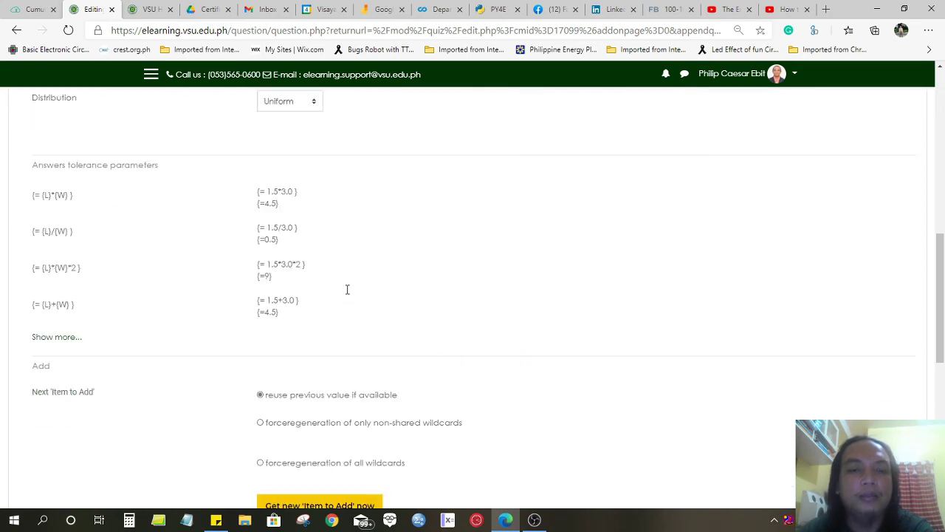
scroll(347, 290, "down", 4)
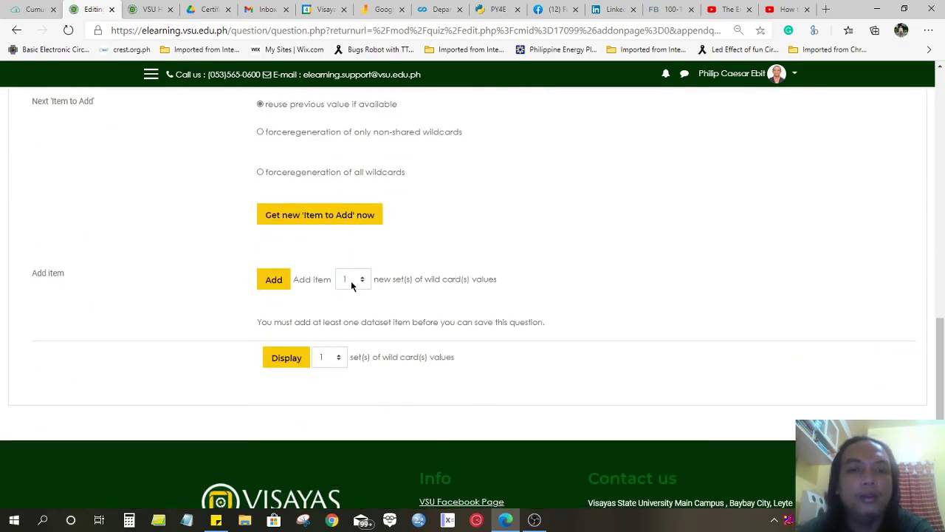
left_click(352, 283)
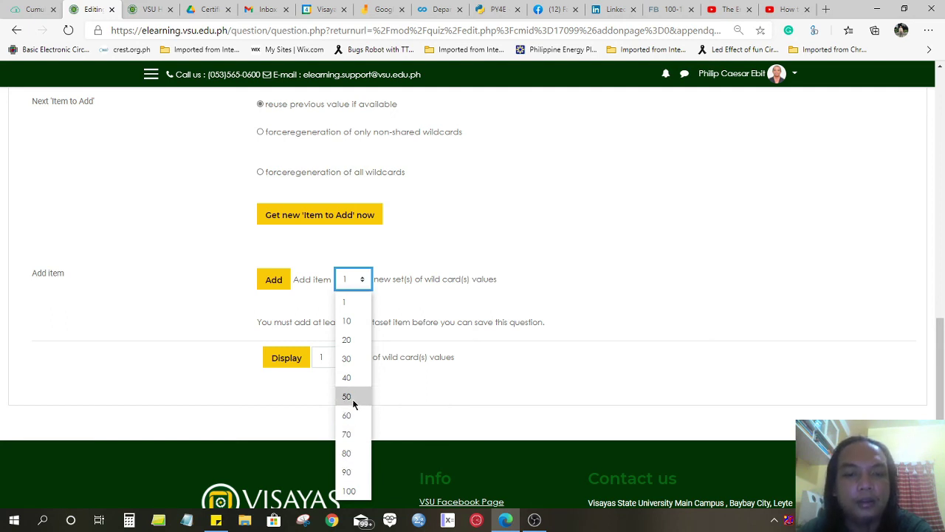
left_click(352, 399)
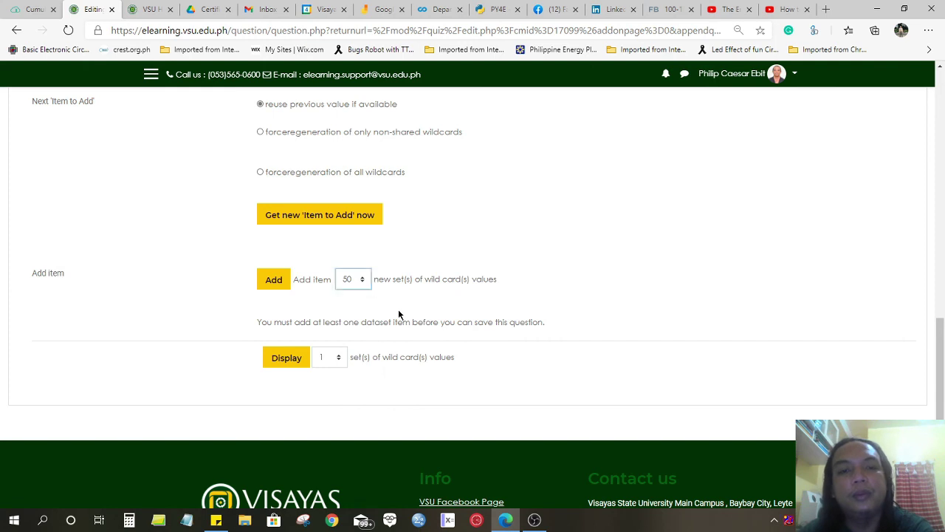
left_click(271, 282)
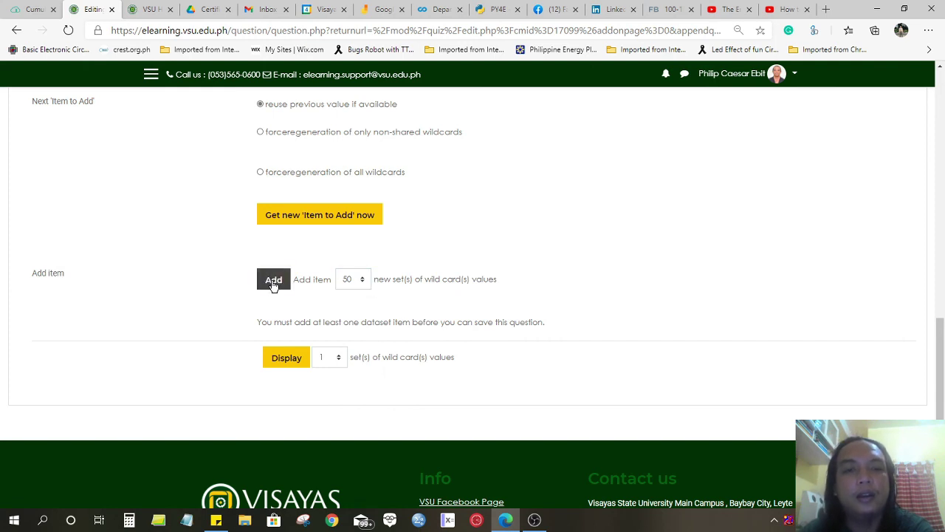
left_click(273, 284)
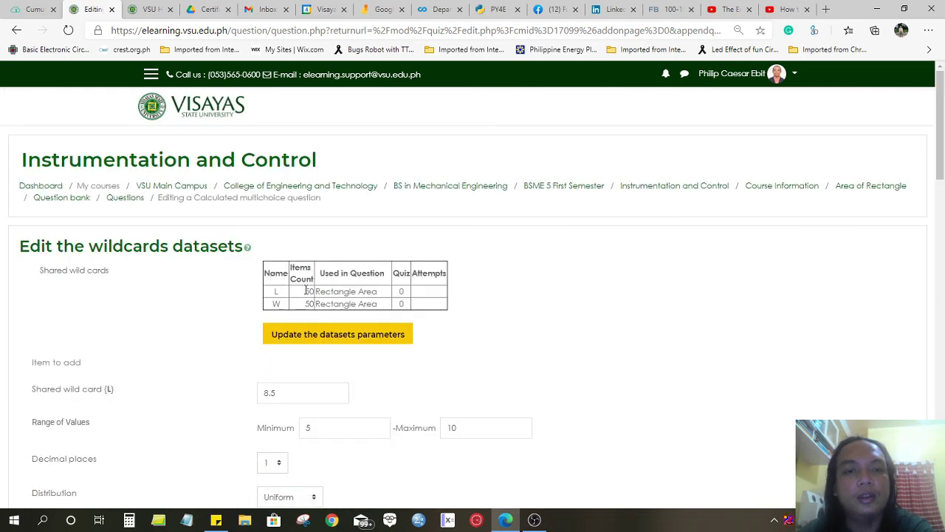
Check the wild cards' item counts and the Set 50 formula values, and save the calculated multichoice question's changes.
left_click_drag(305, 293, 316, 306)
left_click(340, 303)
scroll(467, 294, "down", 20)
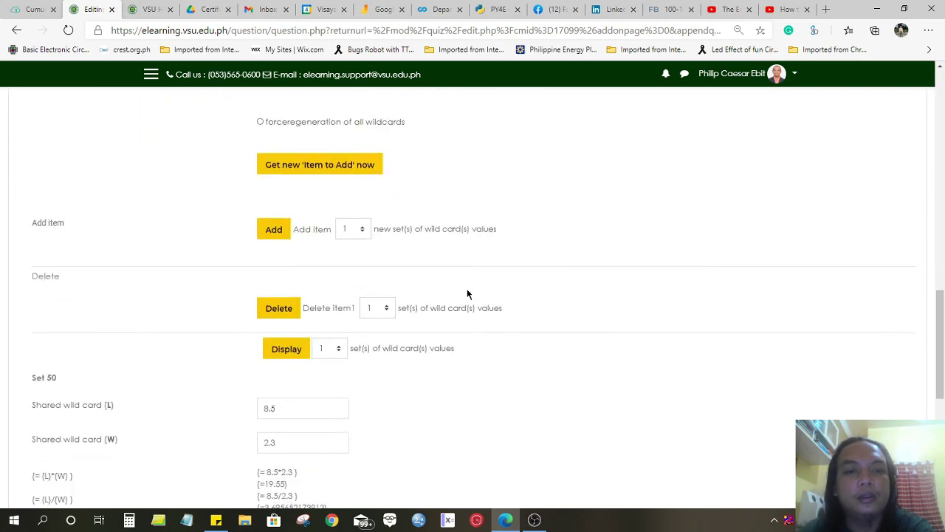
scroll(415, 247, "up", 2)
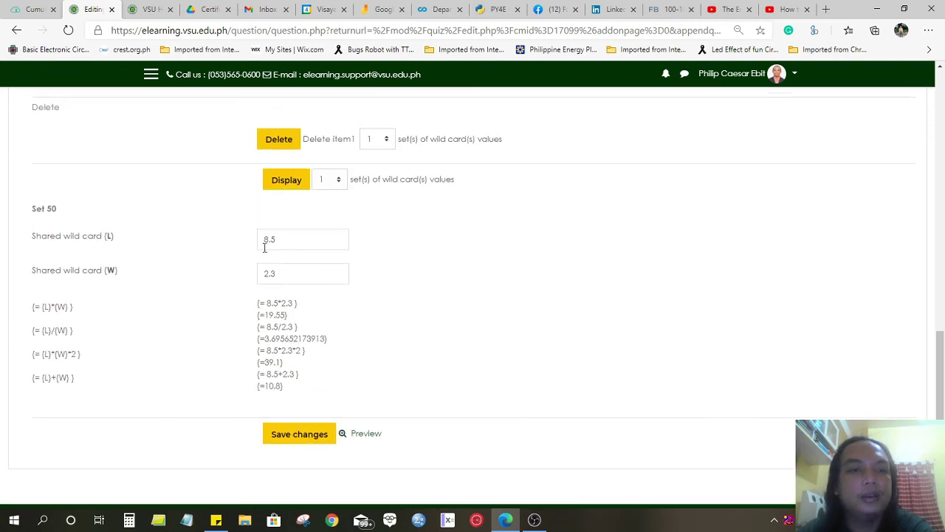
scroll(197, 256, "down", 1)
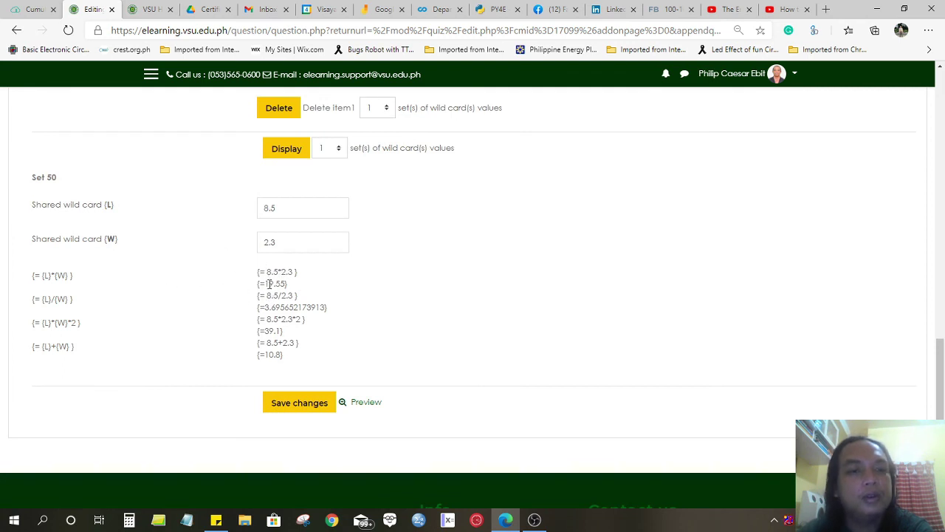
left_click(322, 403)
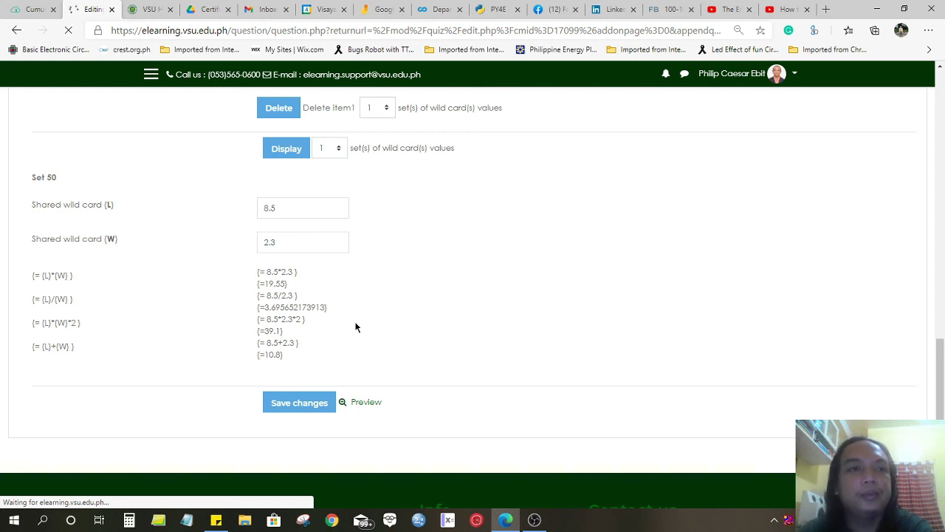
left_click(299, 402)
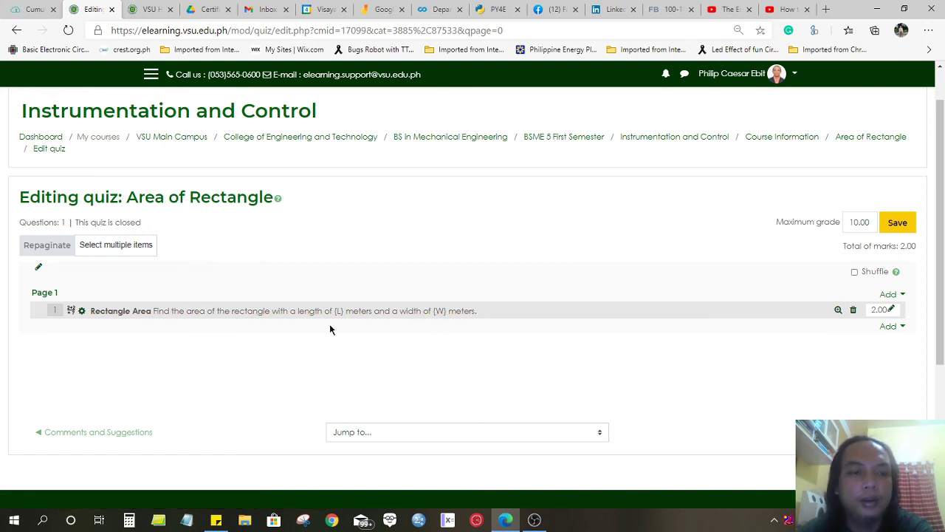
Open the Area of Rectangle quiz and start a preview attempt of it.
scroll(652, 298, "down", 1)
scroll(652, 297, "up", 2)
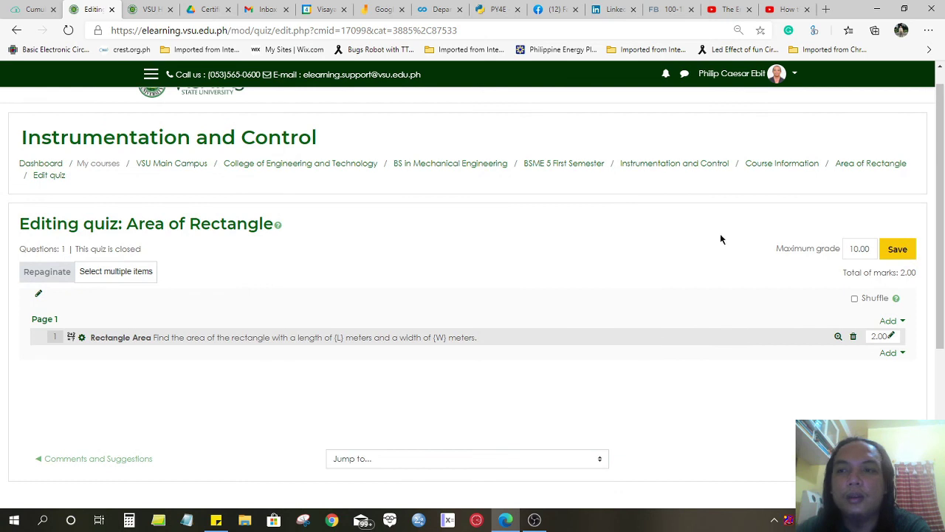
left_click(876, 165)
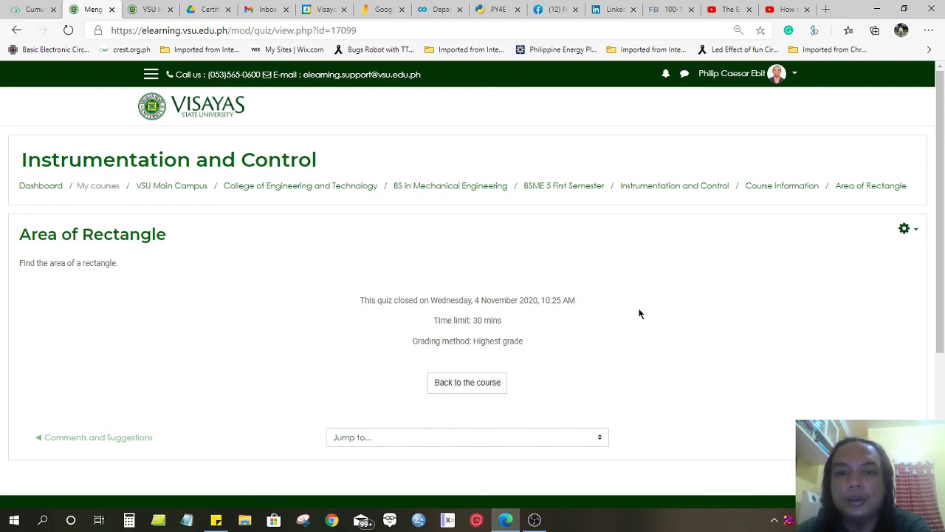
left_click(873, 190)
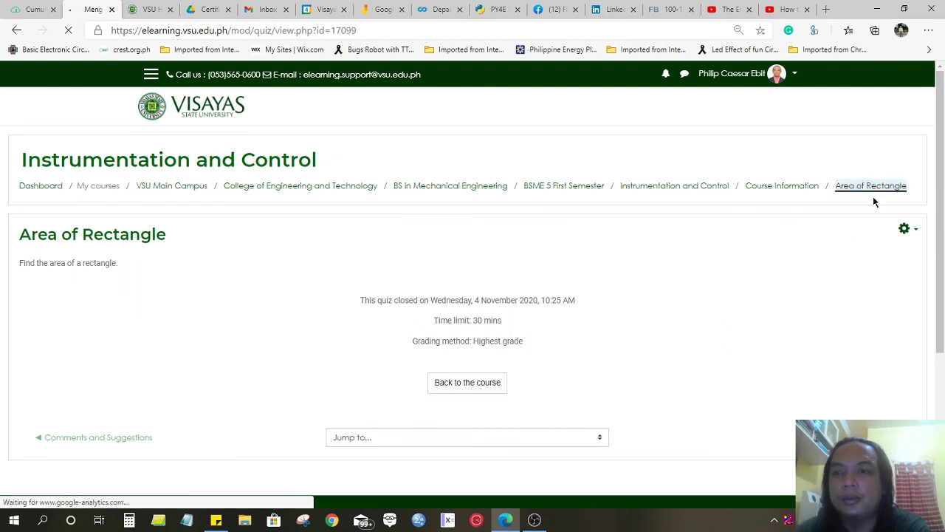
left_click(904, 231)
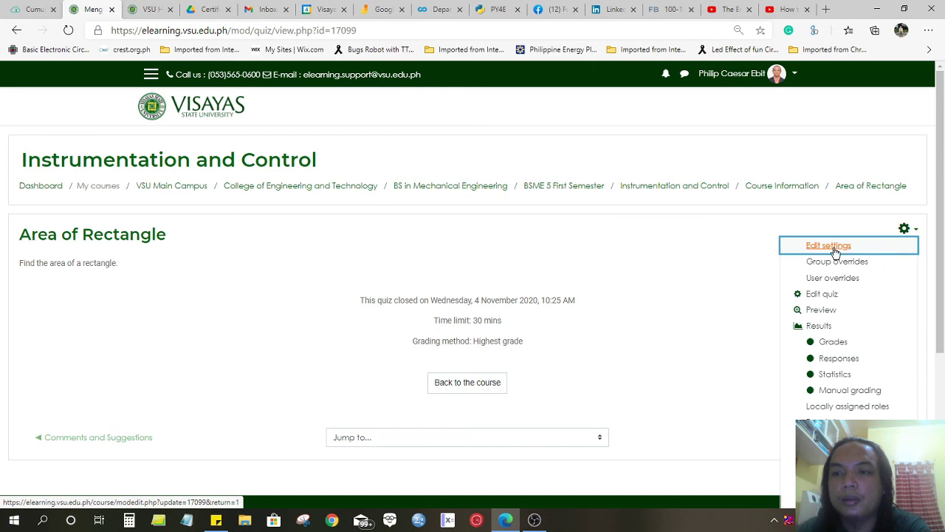
left_click(823, 310)
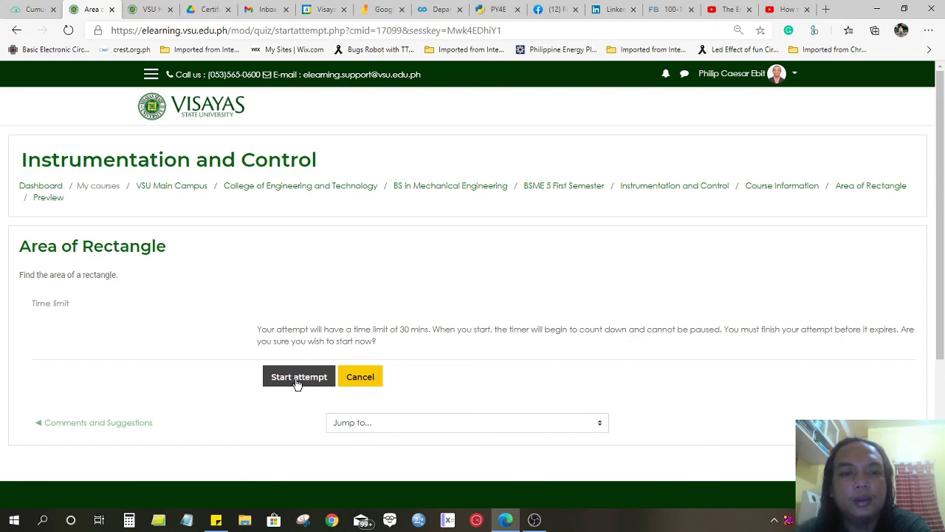
left_click(296, 378)
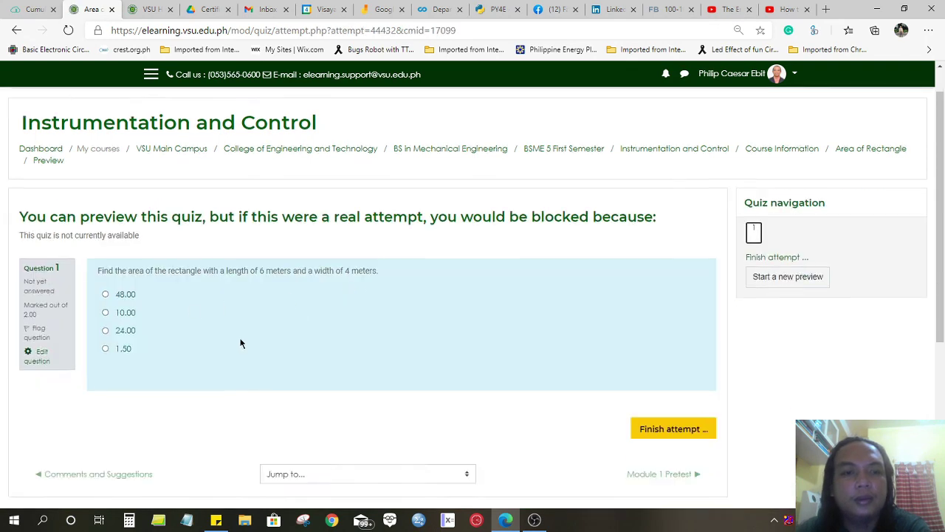
Answer the rectangle area question with 24.00, finish the preview attempt and submit it for grading.
scroll(240, 341, "down", 2)
scroll(241, 341, "up", 1)
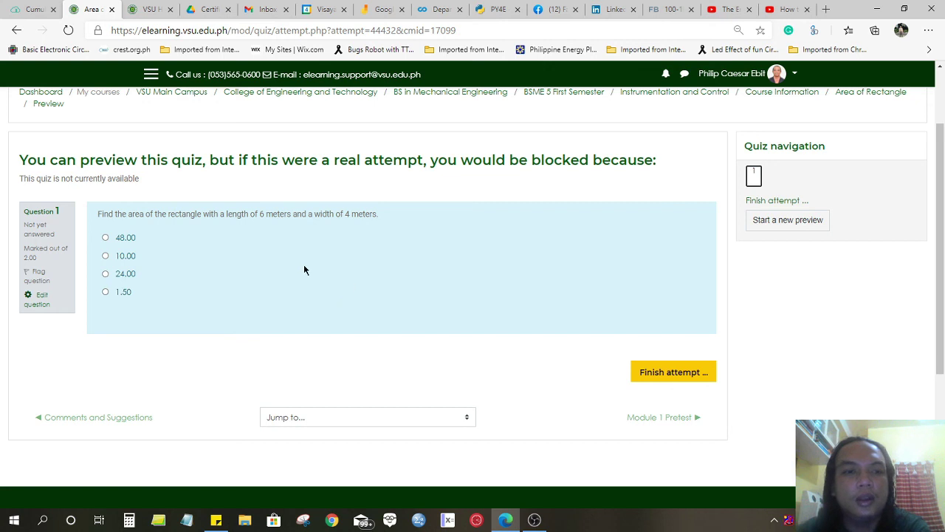
double_click(260, 213)
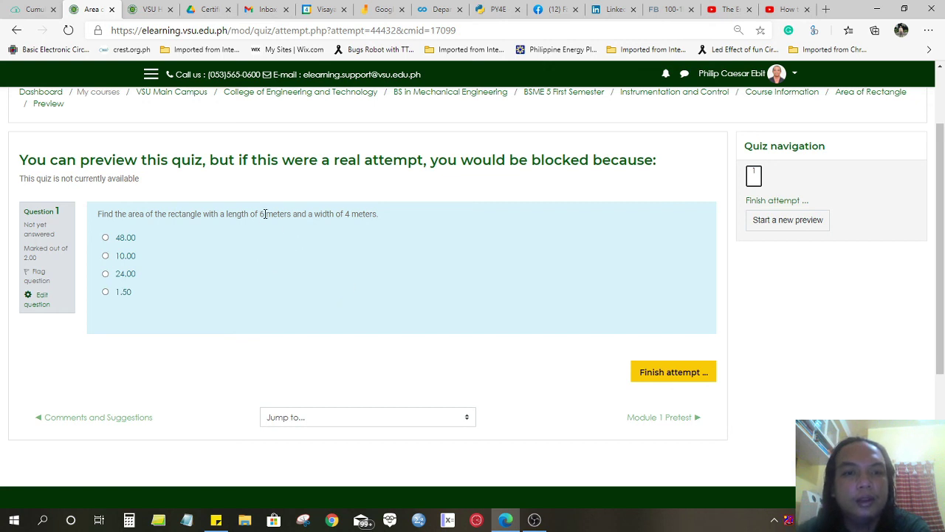
left_click_drag(352, 214, 336, 215)
left_click(144, 279)
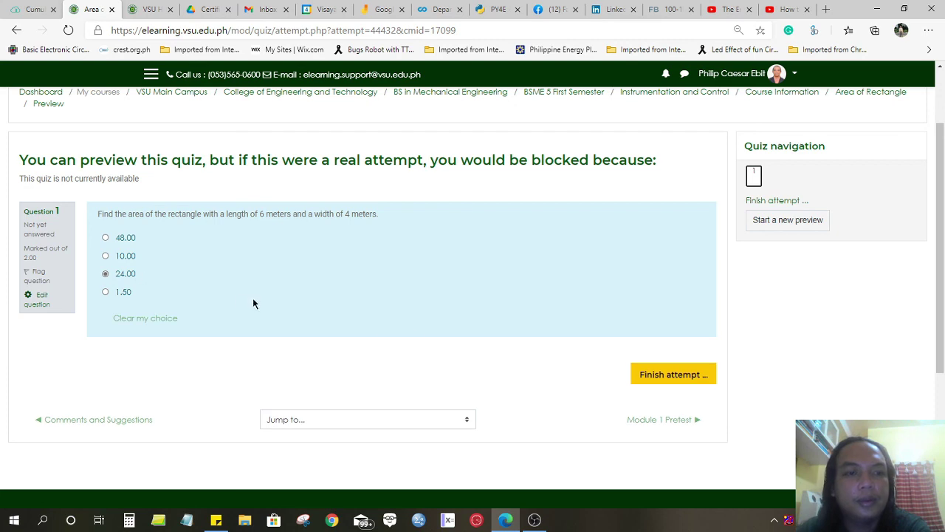
left_click(636, 374)
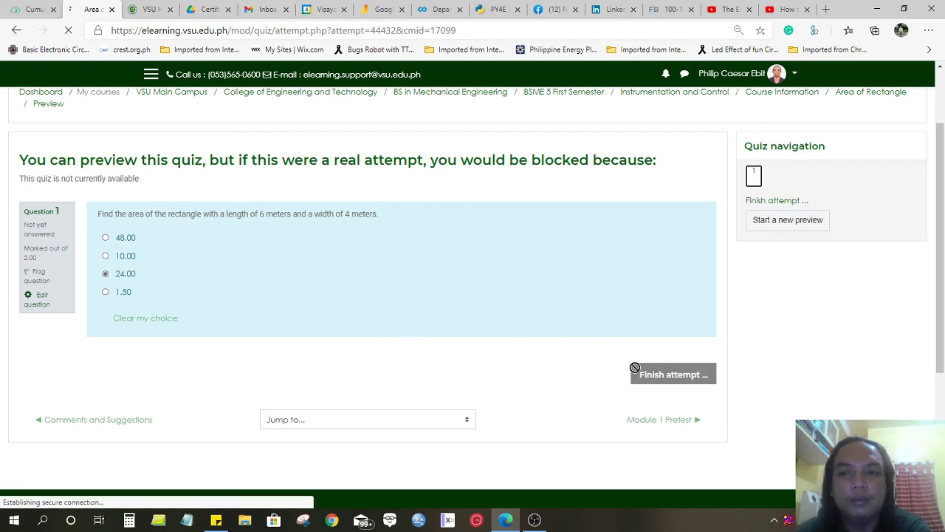
scroll(637, 347, "down", 1)
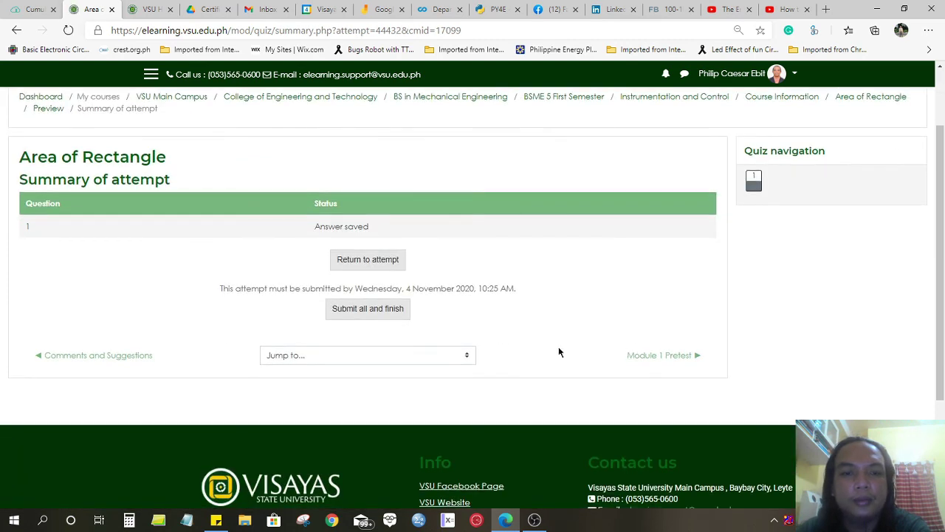
left_click(394, 310)
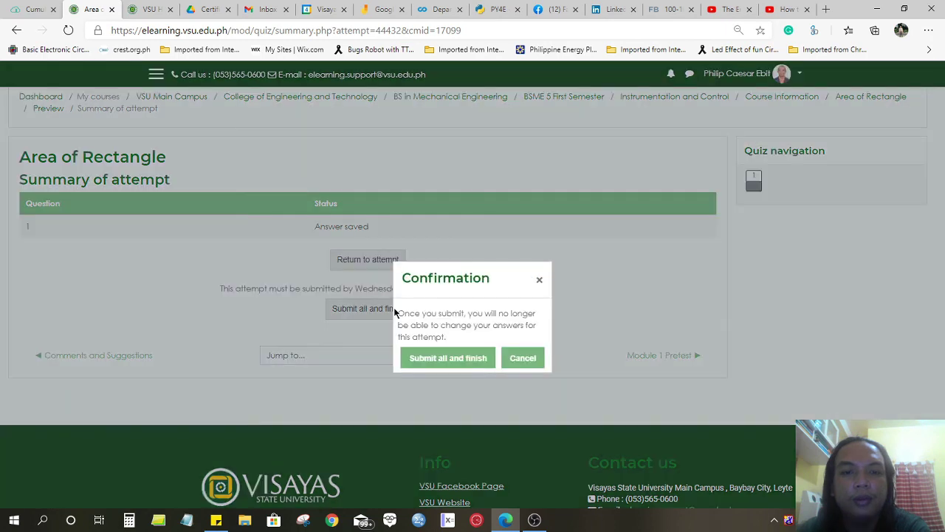
left_click(432, 359)
Examine the attempt review, including the feedback beside the chosen answer and the general feedback under the question.
scroll(462, 334, "down", 1)
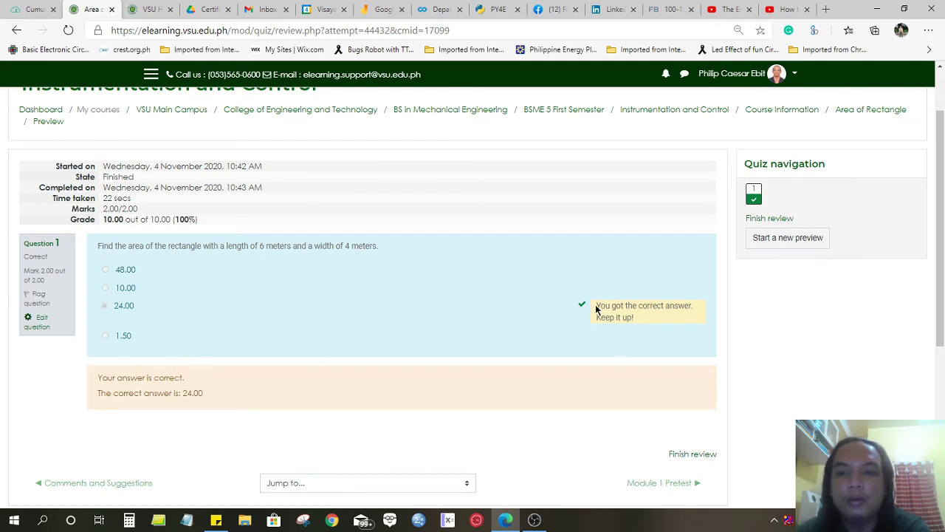
left_click_drag(598, 305, 644, 319)
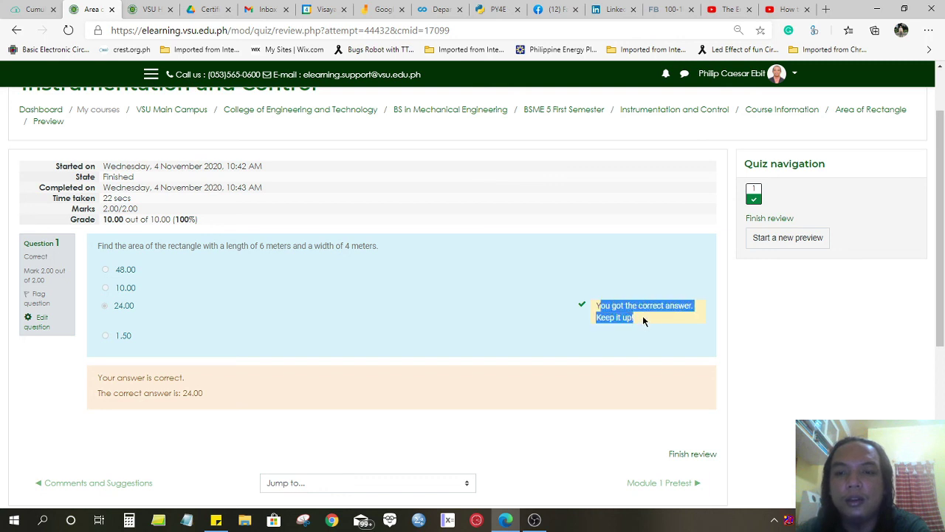
left_click(632, 318)
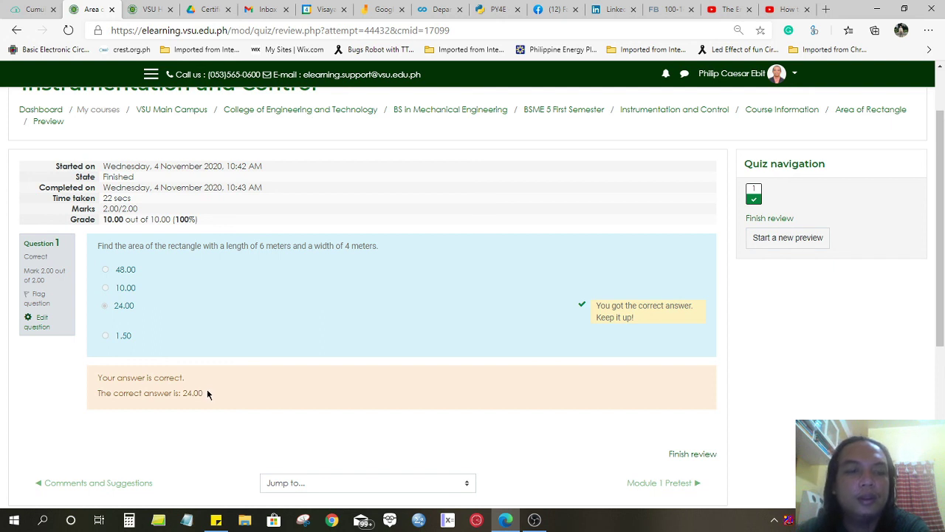
left_click_drag(99, 379, 228, 401)
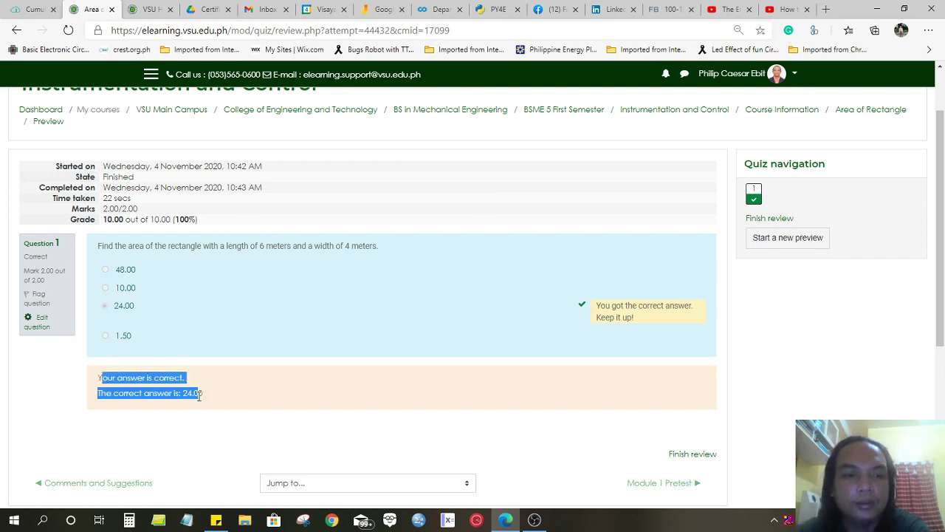
left_click(229, 403)
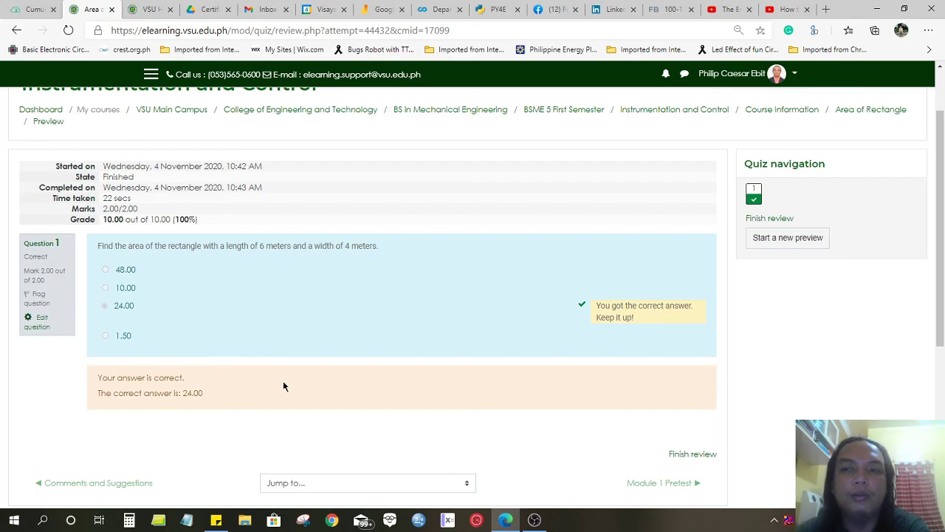
scroll(283, 381, "down", 1)
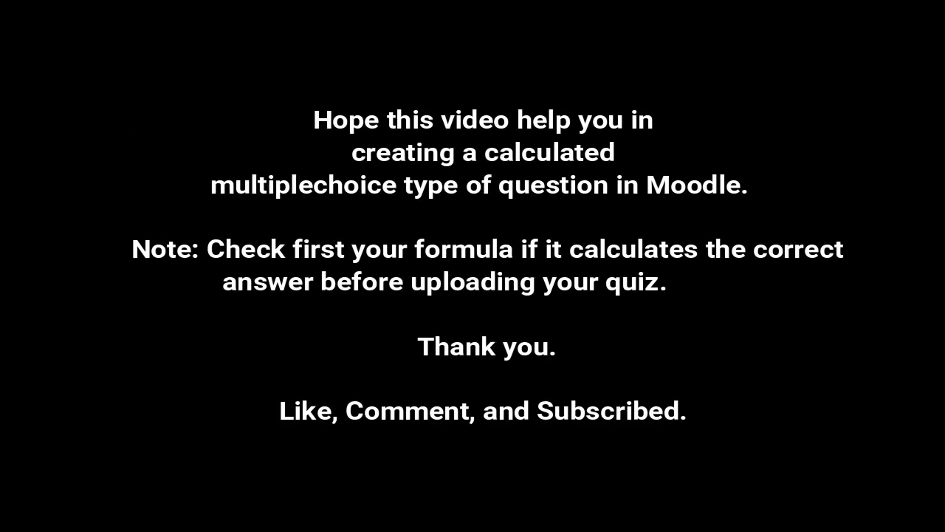